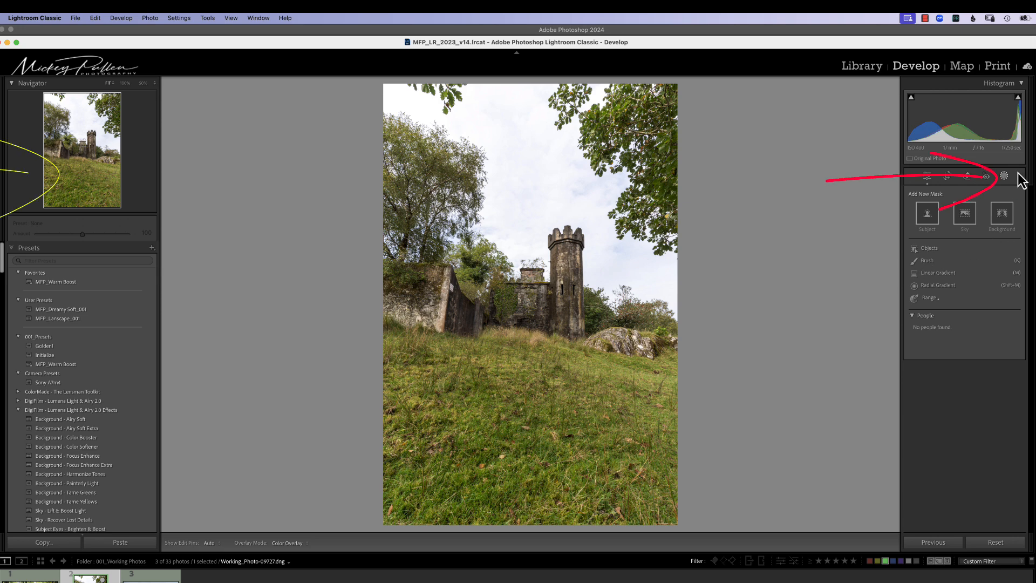
pyautogui.click(938, 286)
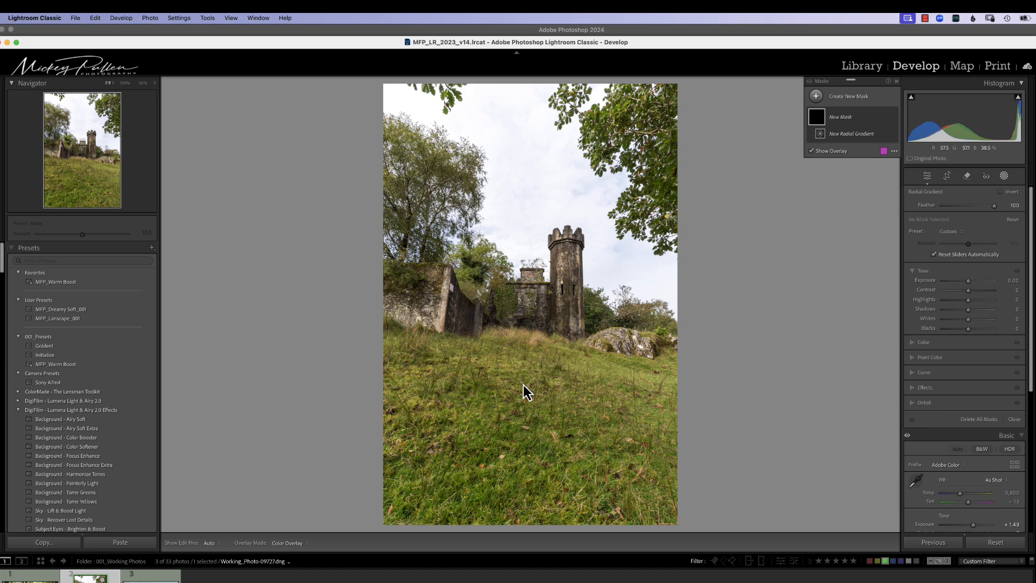
pyautogui.moveTo(523, 384); pyautogui.dragTo(618, 446)
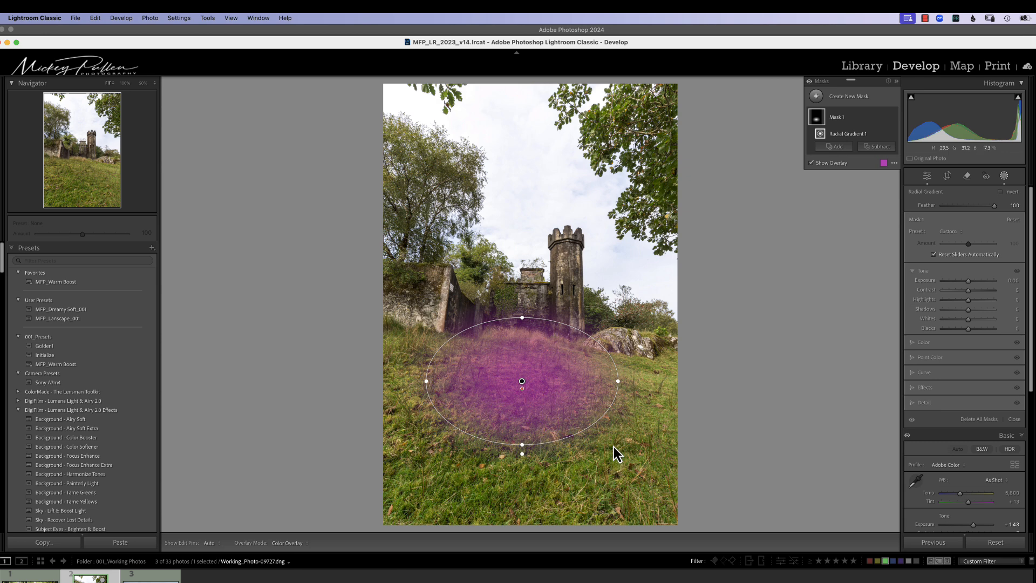
pyautogui.click(882, 117)
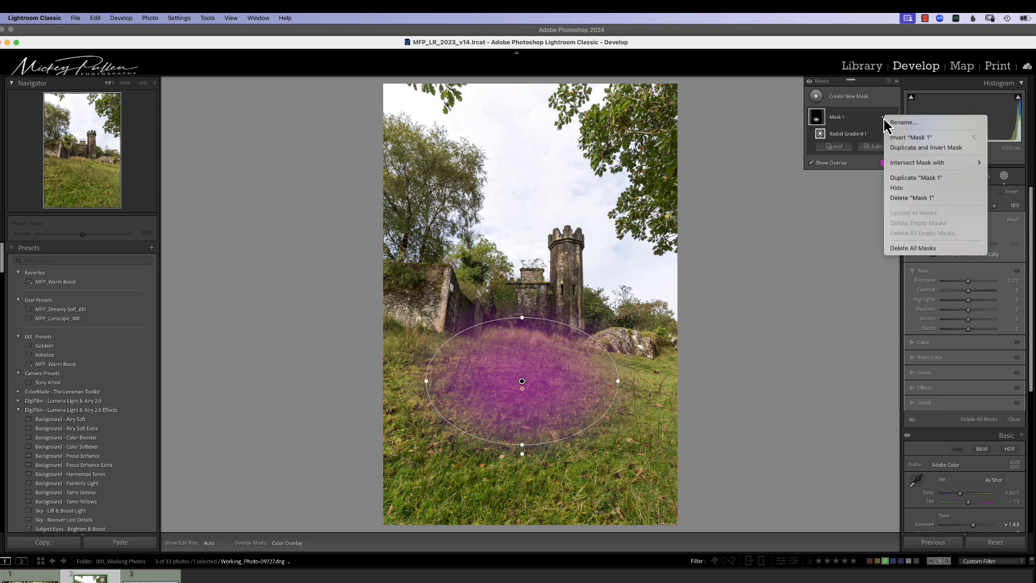
pyautogui.click(901, 248)
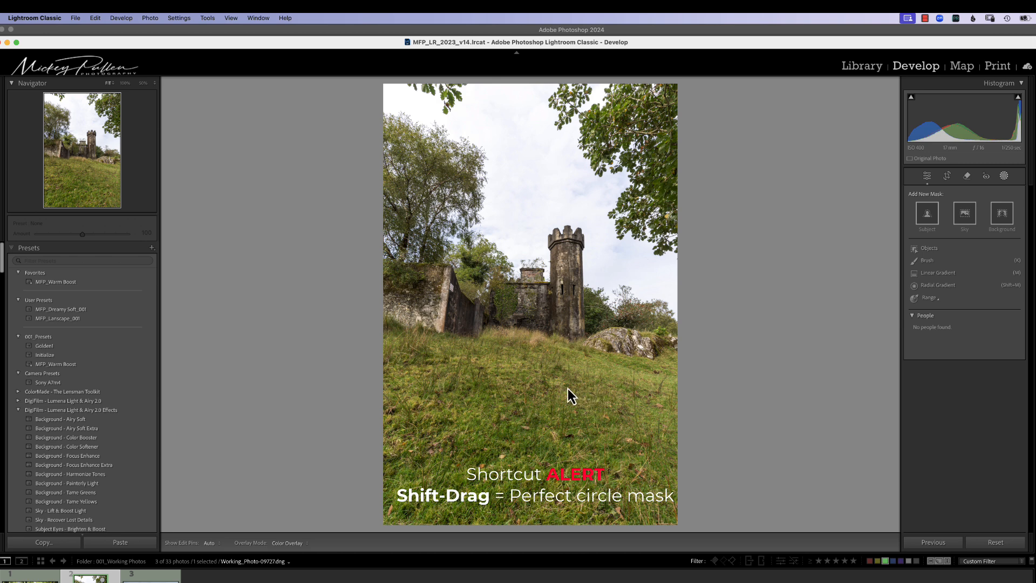
# Draw a radial gradient mask on the grass below the tower and reshape it into a wide ellipse
pyautogui.click(928, 286)
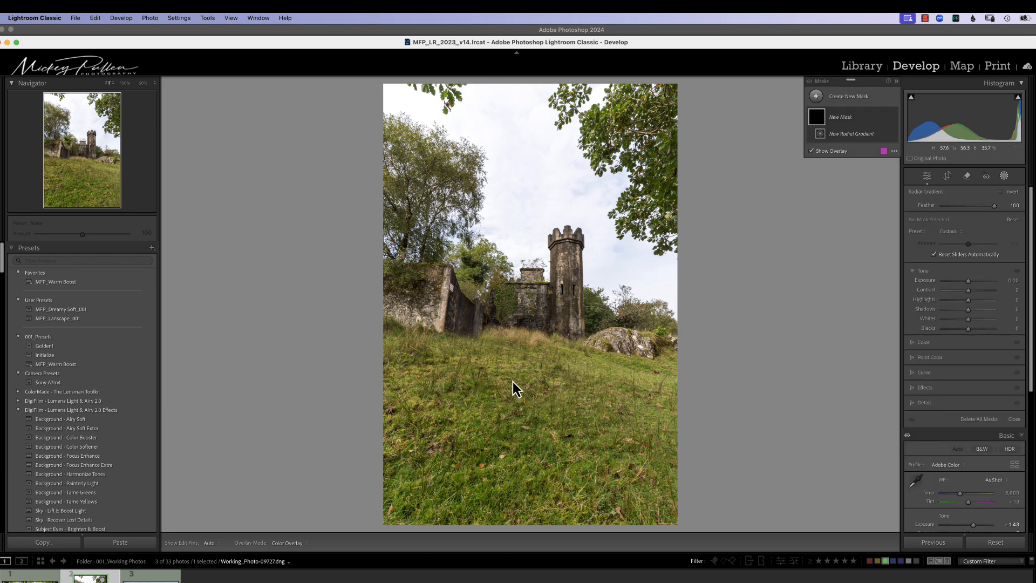
pyautogui.moveTo(511, 380); pyautogui.dragTo(579, 477)
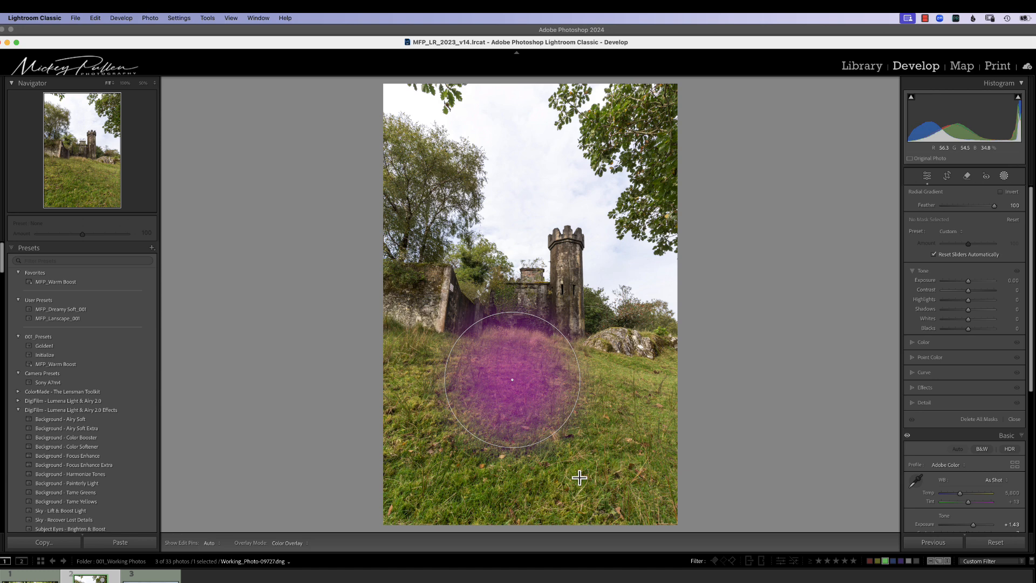
pyautogui.moveTo(579, 476); pyautogui.dragTo(579, 478)
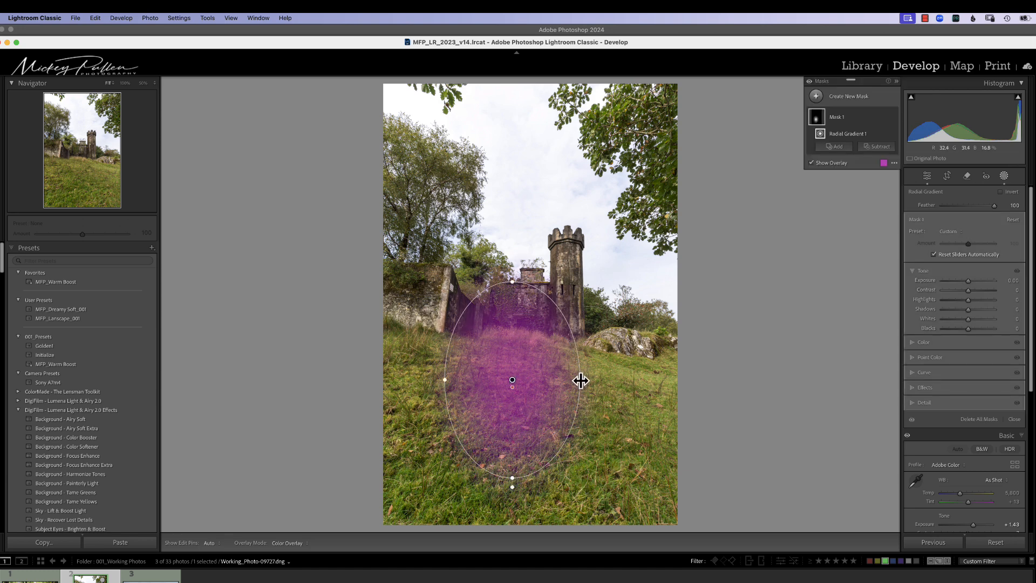
pyautogui.moveTo(579, 379)
pyautogui.mouseDown()
pyautogui.moveTo(631, 383)
pyautogui.moveTo(593, 391)
pyautogui.mouseUp()
pyautogui.moveTo(430, 379)
pyautogui.mouseDown()
pyautogui.moveTo(402, 381)
pyautogui.moveTo(423, 379)
pyautogui.mouseUp()
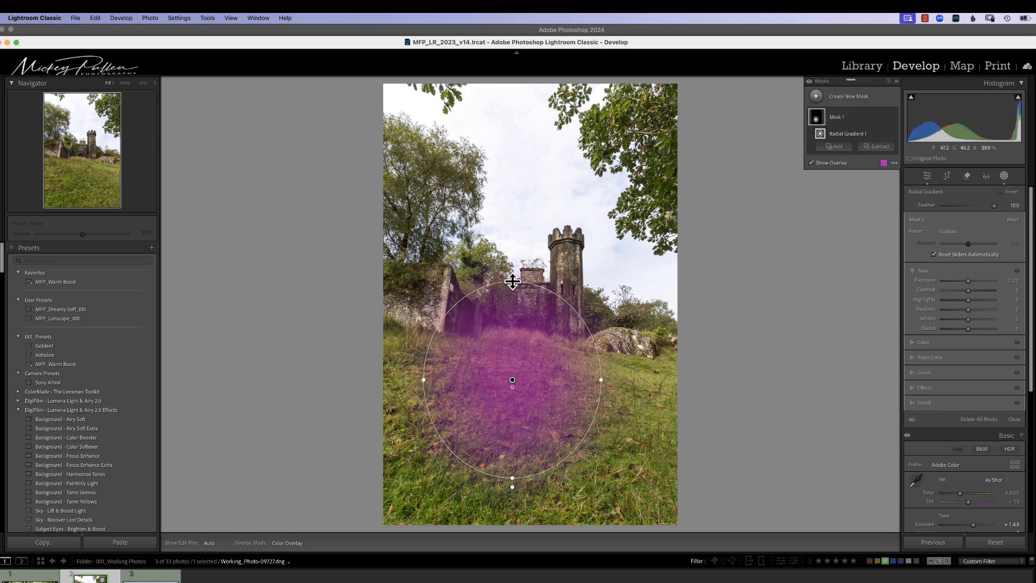
pyautogui.moveTo(512, 280); pyautogui.dragTo(519, 318)
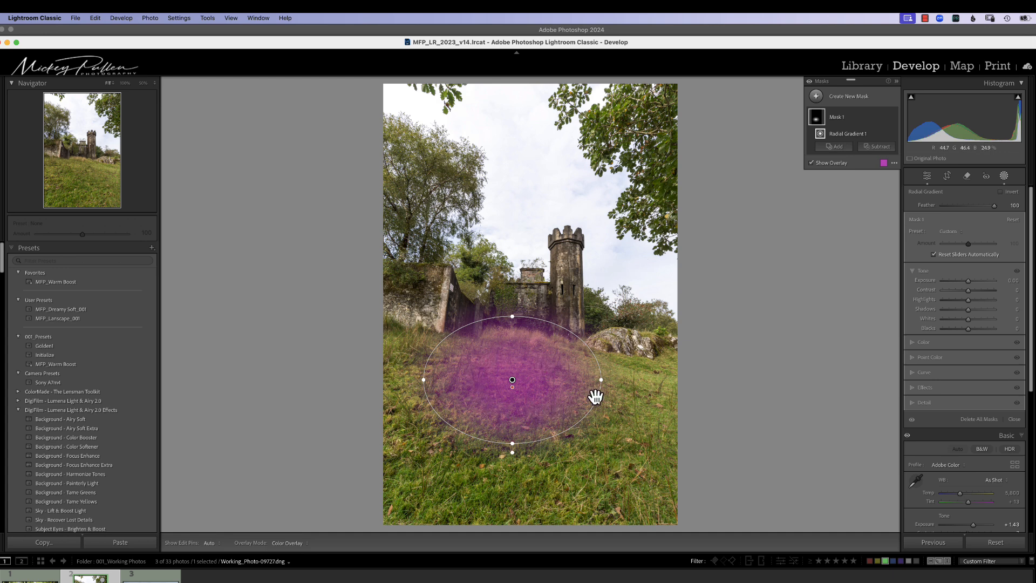
# Set the mask's exposure to 0.04 and reduce the radial gradient's feather to 46
pyautogui.moveTo(959, 285)
pyautogui.mouseDown()
pyautogui.moveTo(979, 284)
pyautogui.moveTo(969, 293)
pyautogui.mouseUp()
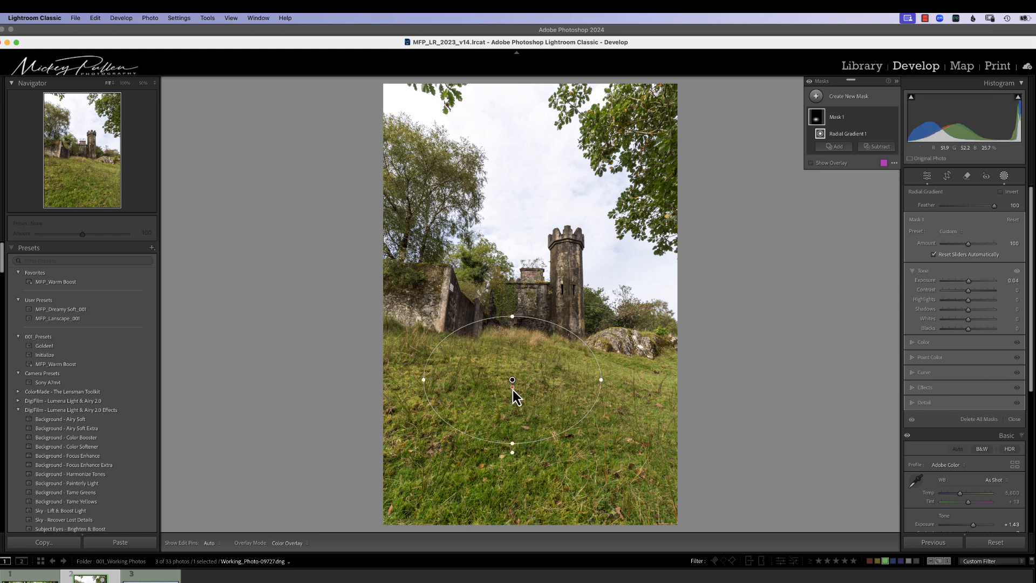
pyautogui.moveTo(511, 387); pyautogui.dragTo(514, 419)
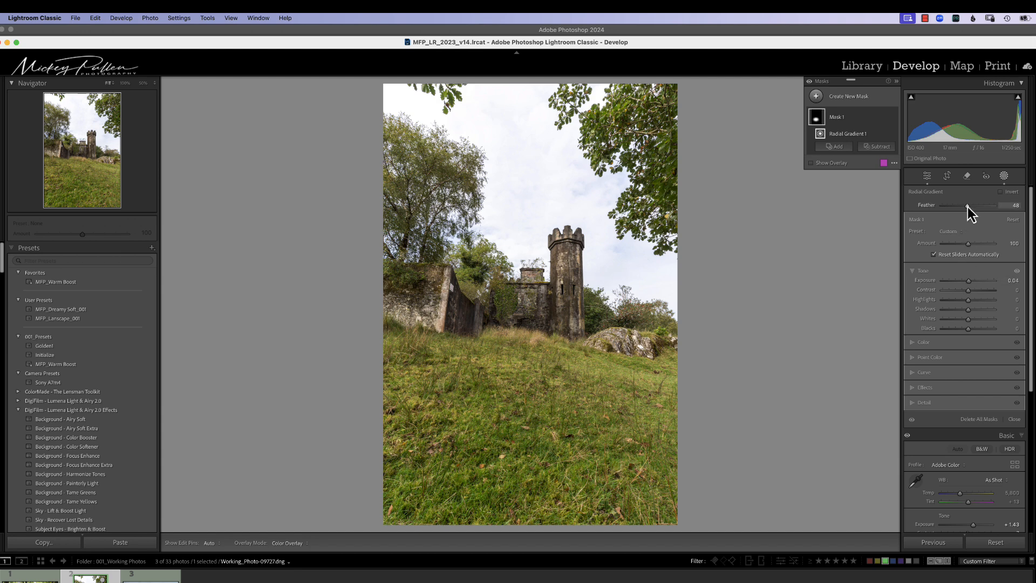
pyautogui.moveTo(968, 206)
pyautogui.mouseDown()
pyautogui.moveTo(957, 211)
pyautogui.moveTo(967, 209)
pyautogui.mouseUp()
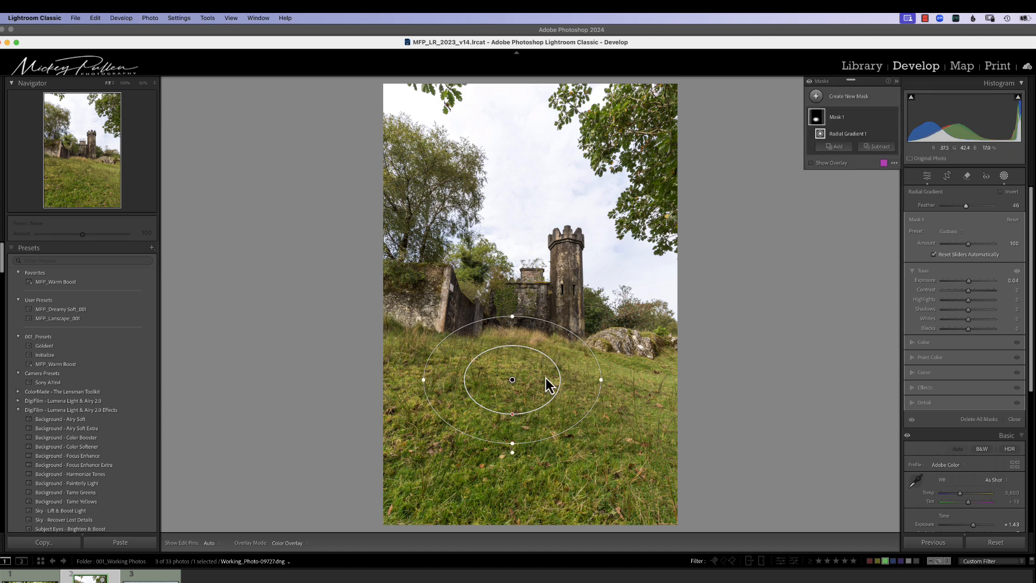
# Try a small exposure increase on the mask, reset the exposure to 0, and show the mask overlay
pyautogui.moveTo(968, 281)
pyautogui.mouseDown()
pyautogui.moveTo(979, 281)
pyautogui.moveTo(967, 284)
pyautogui.mouseUp()
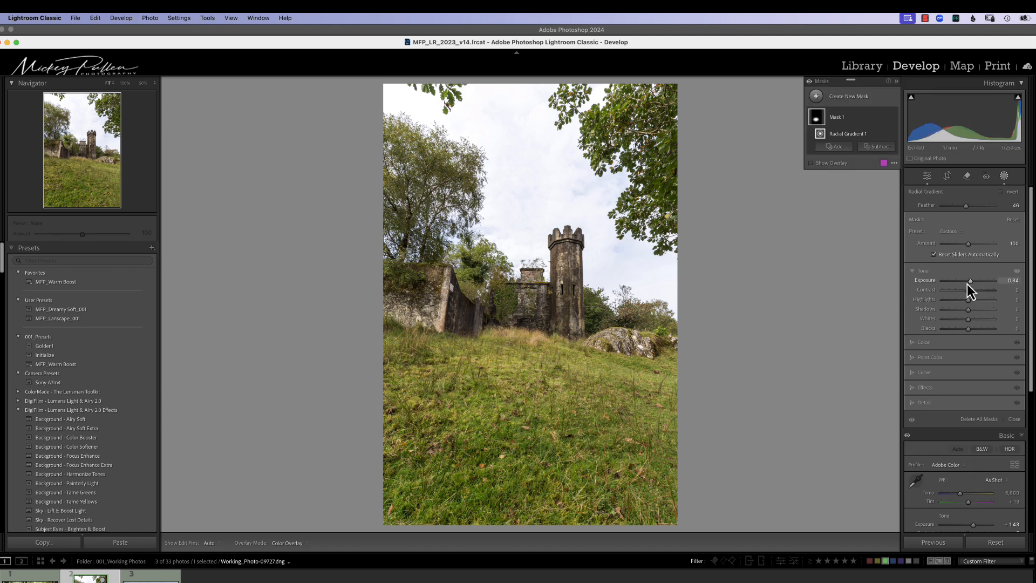
pyautogui.doubleClick(927, 283)
pyautogui.press('o')
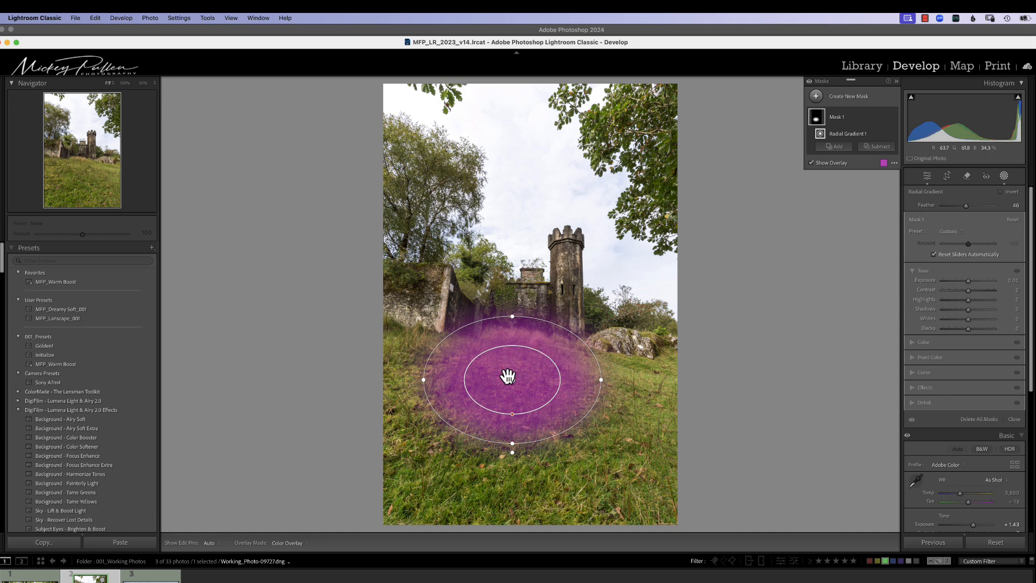
# Open the mask overlay settings and change the overlay color to green, keeping the Color Overlay mode
pyautogui.click(884, 164)
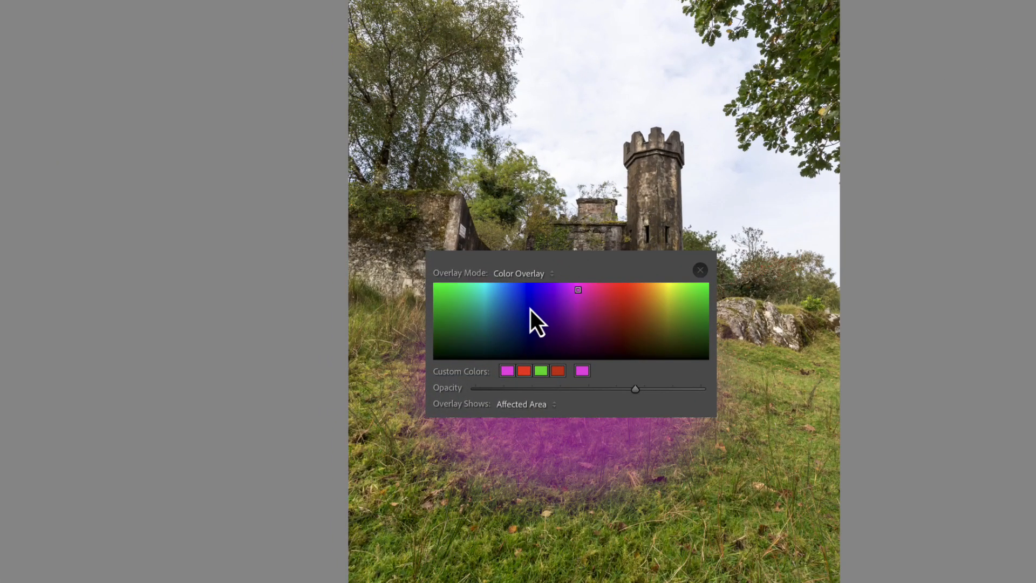
pyautogui.click(604, 313)
pyautogui.moveTo(669, 318); pyautogui.dragTo(447, 311)
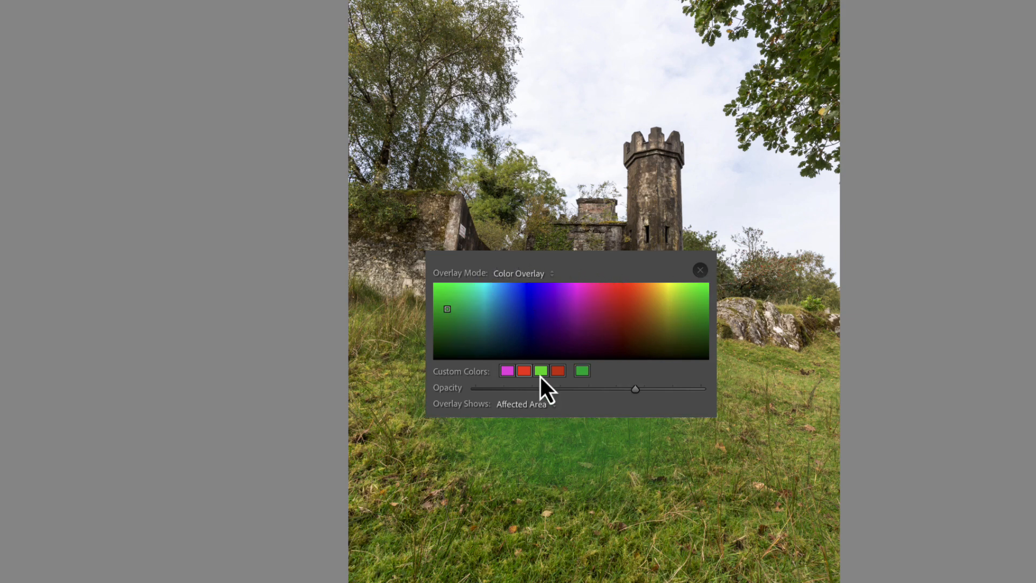
pyautogui.click(616, 274)
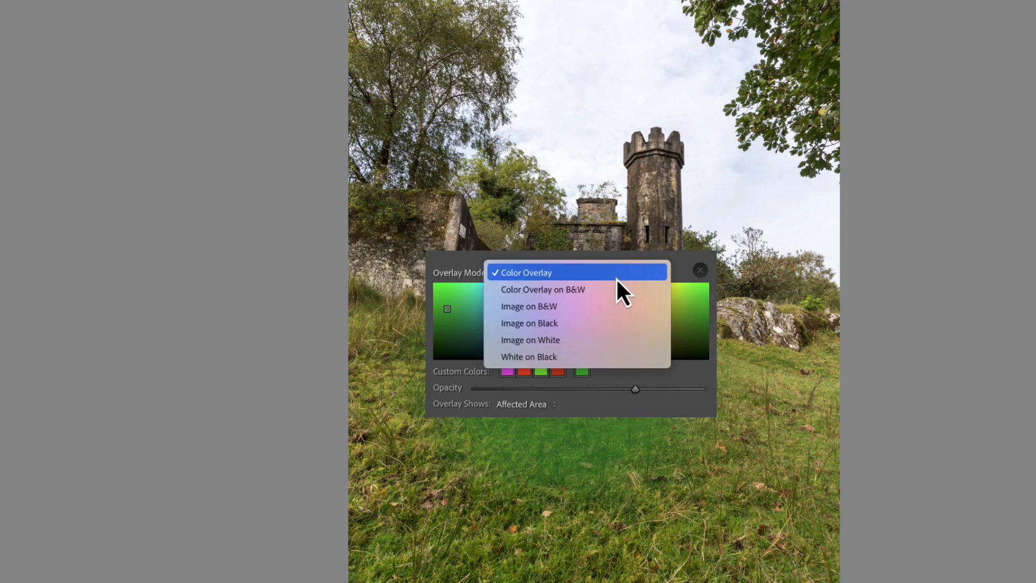
pyautogui.click(616, 274)
# Move the overlay settings clear of the mask and try lower and full overlay opacity before restoring the original level
pyautogui.moveTo(679, 273); pyautogui.dragTo(695, 130)
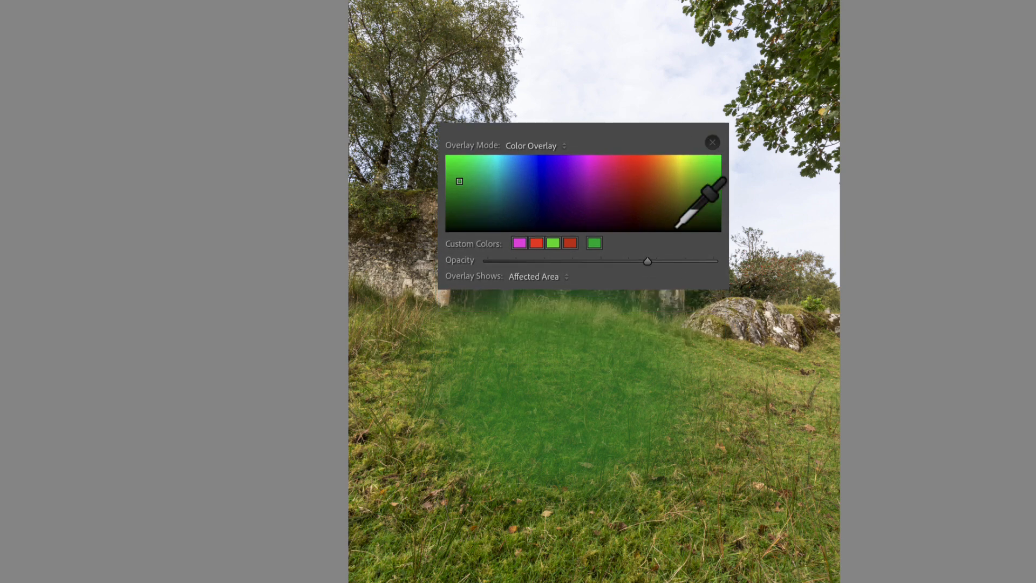
pyautogui.moveTo(652, 266); pyautogui.dragTo(702, 267)
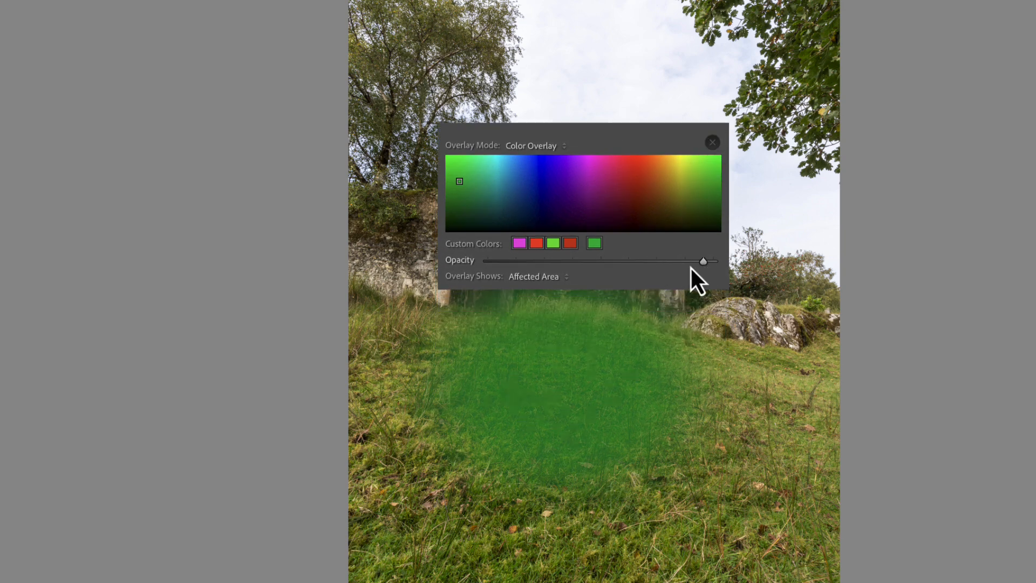
pyautogui.moveTo(575, 270); pyautogui.dragTo(561, 269)
pyautogui.moveTo(662, 268); pyautogui.dragTo(712, 268)
pyautogui.moveTo(594, 375)
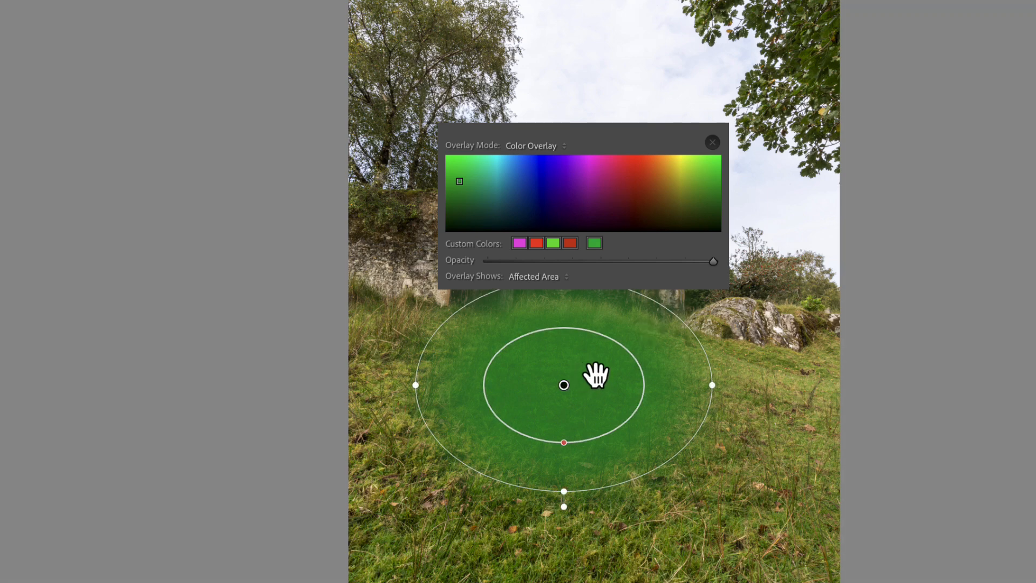
pyautogui.moveTo(714, 263); pyautogui.dragTo(652, 273)
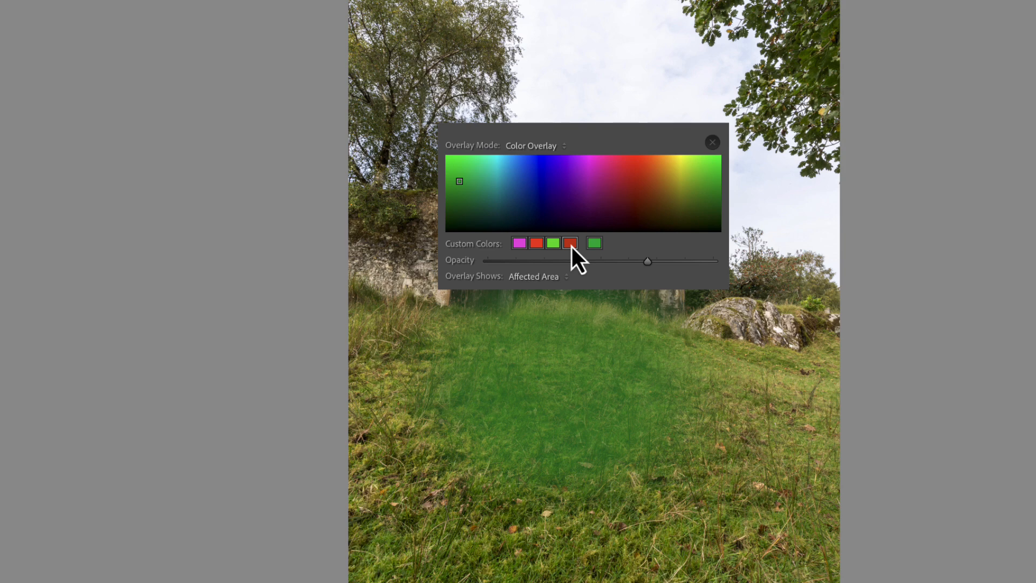
# Pick blue as the overlay color, store it in the fourth custom swatch, and close the overlay settings
pyautogui.click(537, 178)
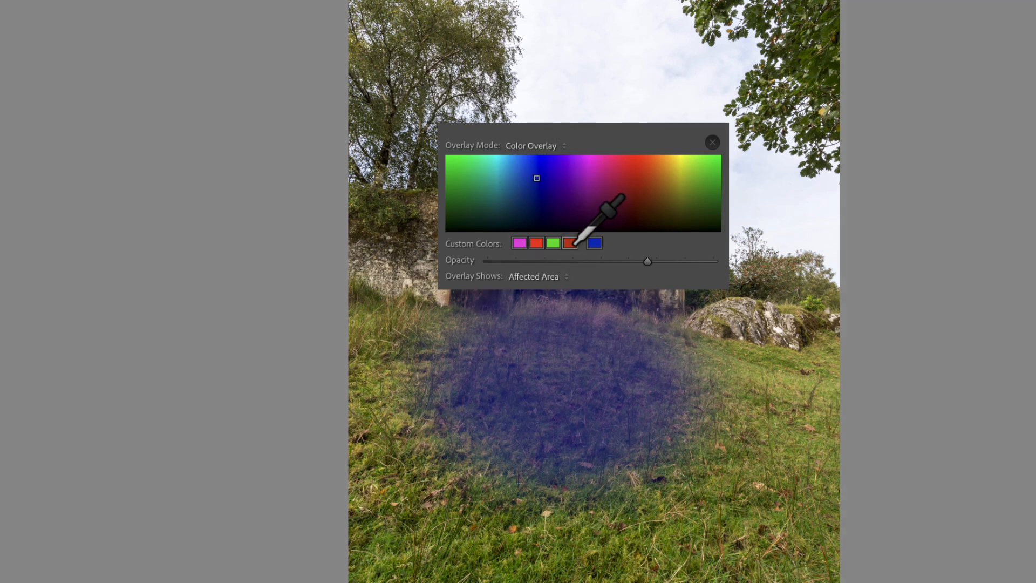
pyautogui.rightClick(571, 243)
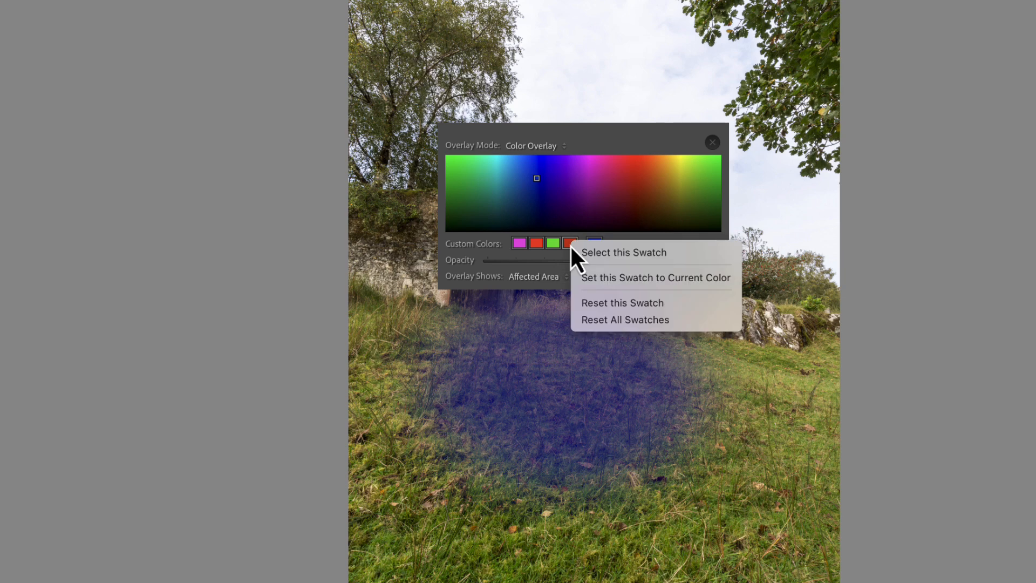
pyautogui.click(611, 285)
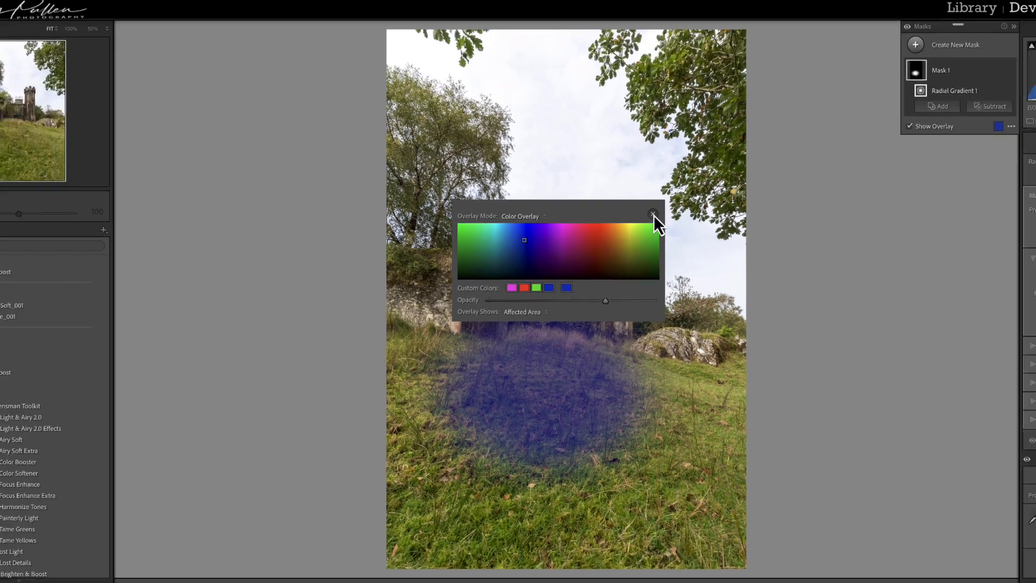
pyautogui.click(712, 142)
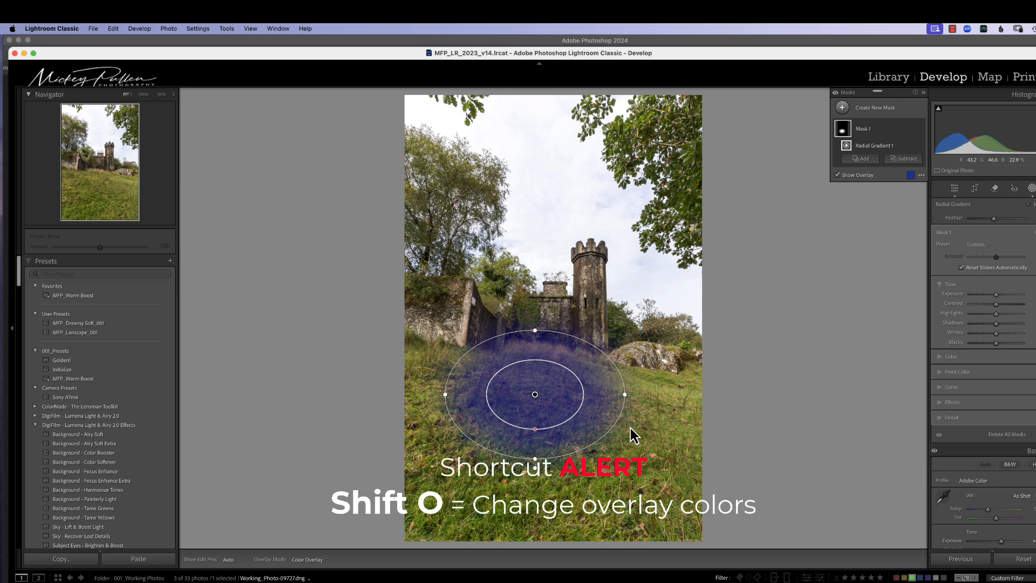
# Cycle the mask overlay through the custom swatch colors until it is magenta
pyautogui.hotkey('shift', 'o')
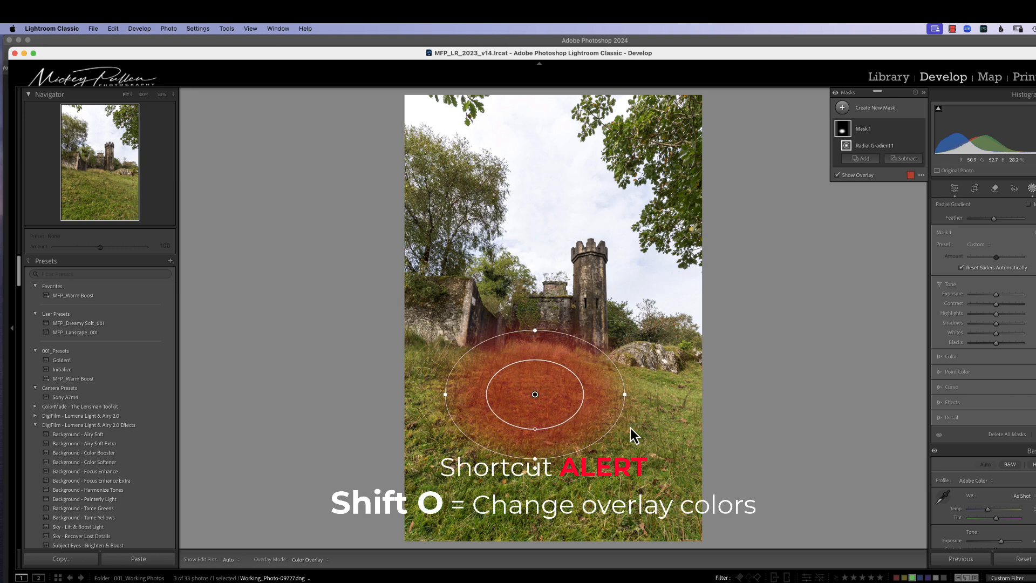
pyautogui.hotkey('shift', 'o')
pyautogui.hotkey('shift', 'o')
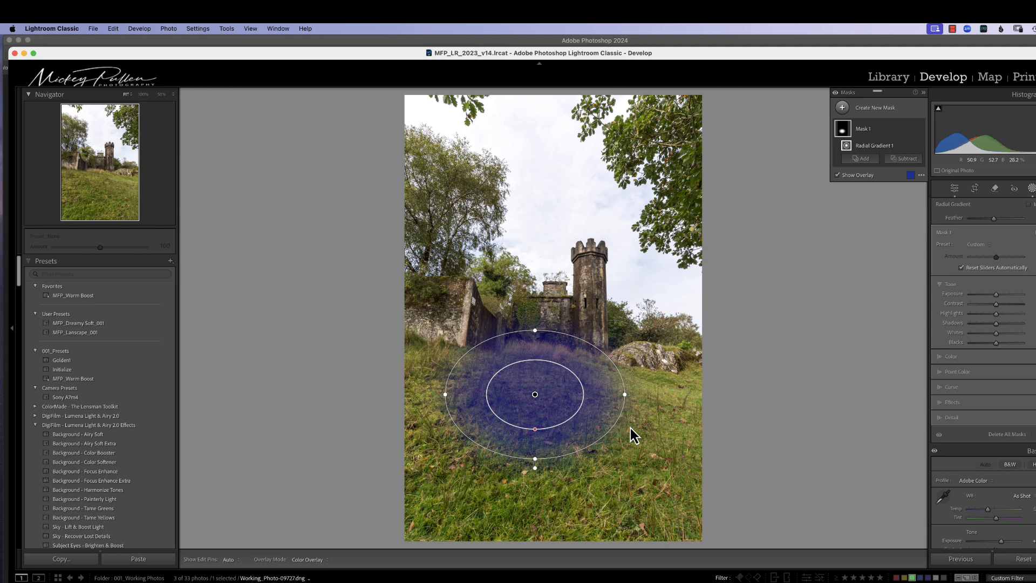
pyautogui.hotkey('shift', 'o')
pyautogui.hotkey('shift', 'o')
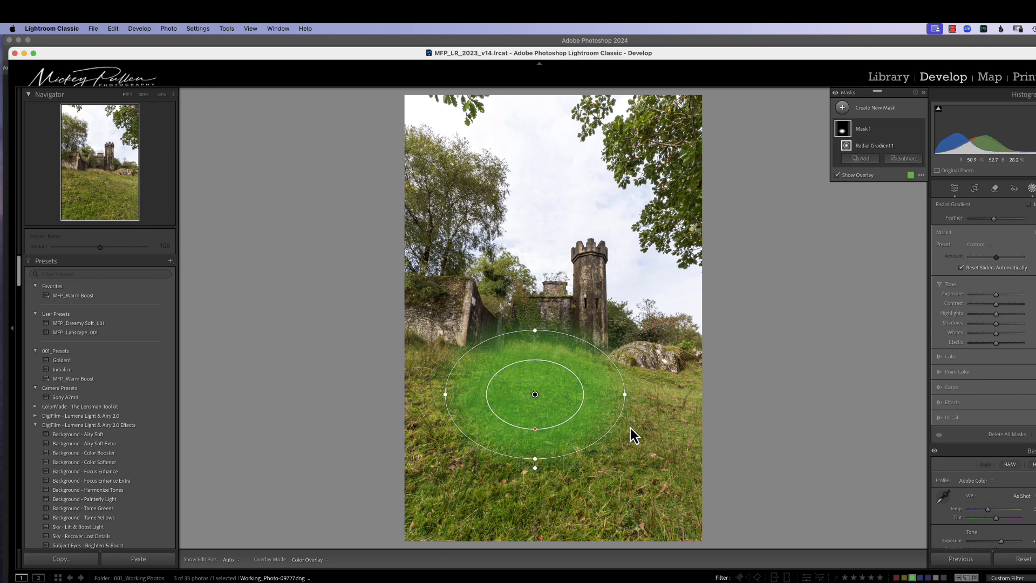
pyautogui.hotkey('shift', 'o')
pyautogui.hotkey('shift', 'o')
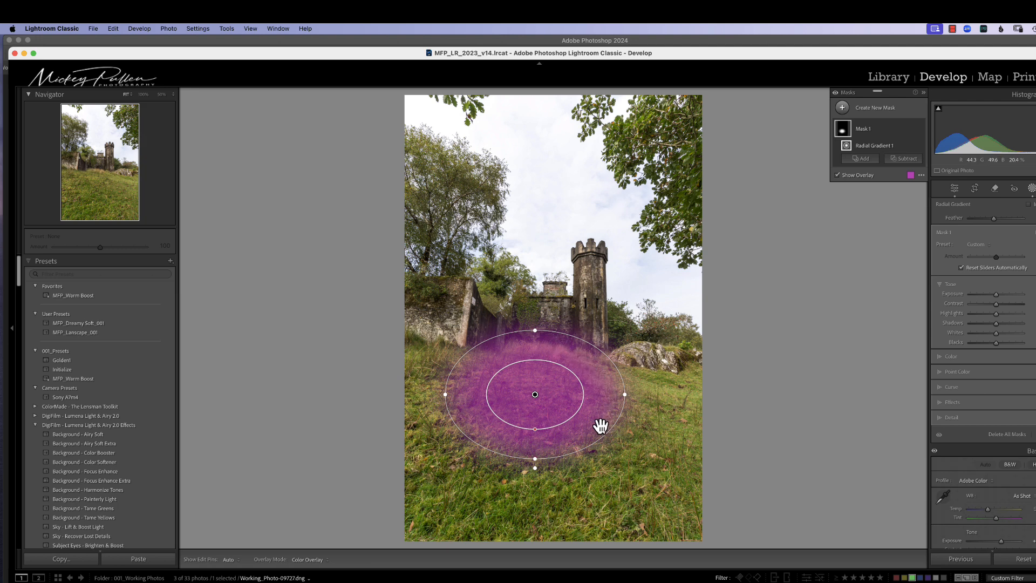
# Set the radial gradient's feather to 51 and raise the mask's exposure to 1.61 to brighten the grass
pyautogui.moveTo(535, 431); pyautogui.dragTo(537, 426)
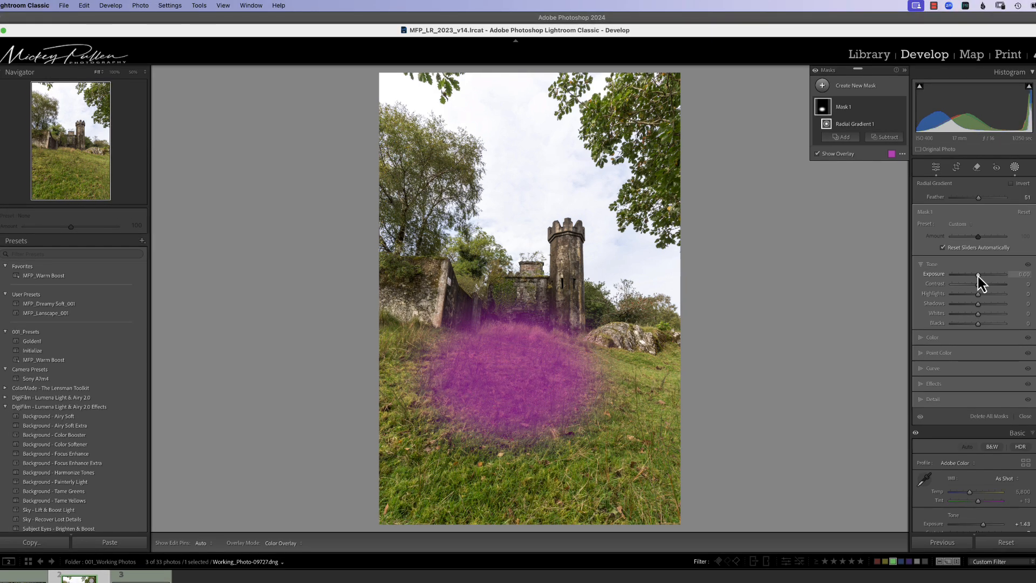
pyautogui.moveTo(977, 276); pyautogui.dragTo(982, 277)
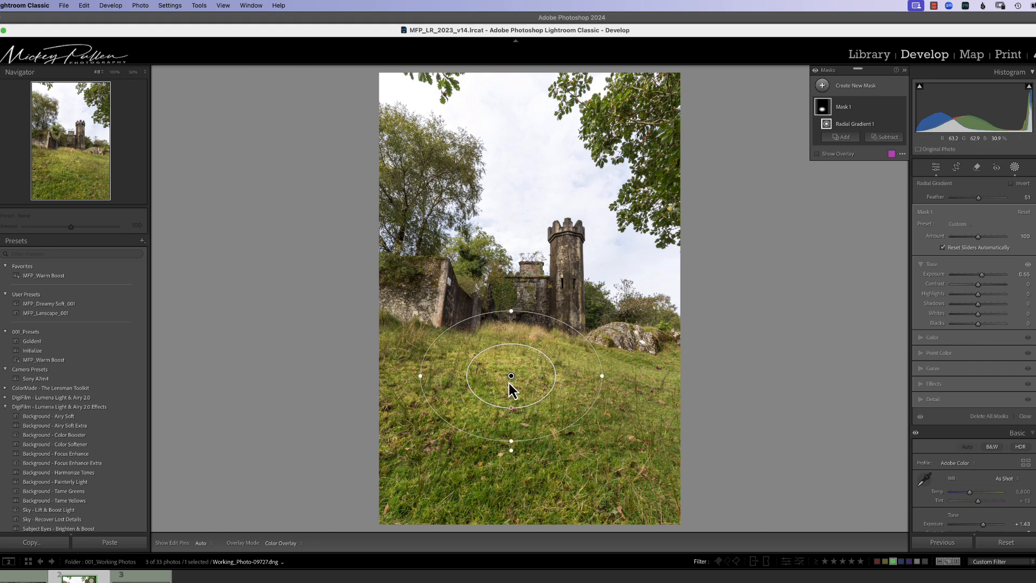
pyautogui.moveTo(511, 378)
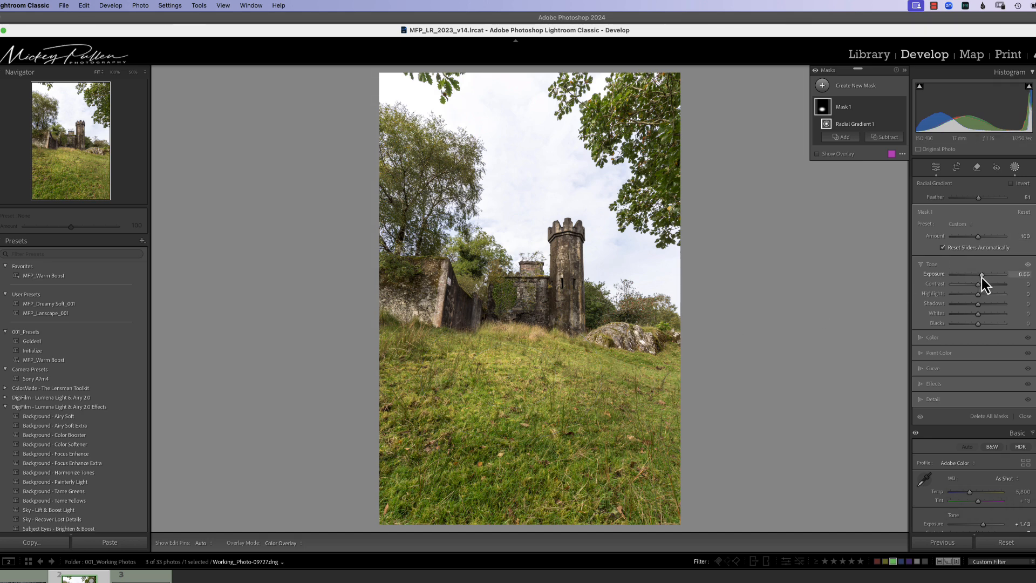
pyautogui.moveTo(982, 277); pyautogui.dragTo(988, 277)
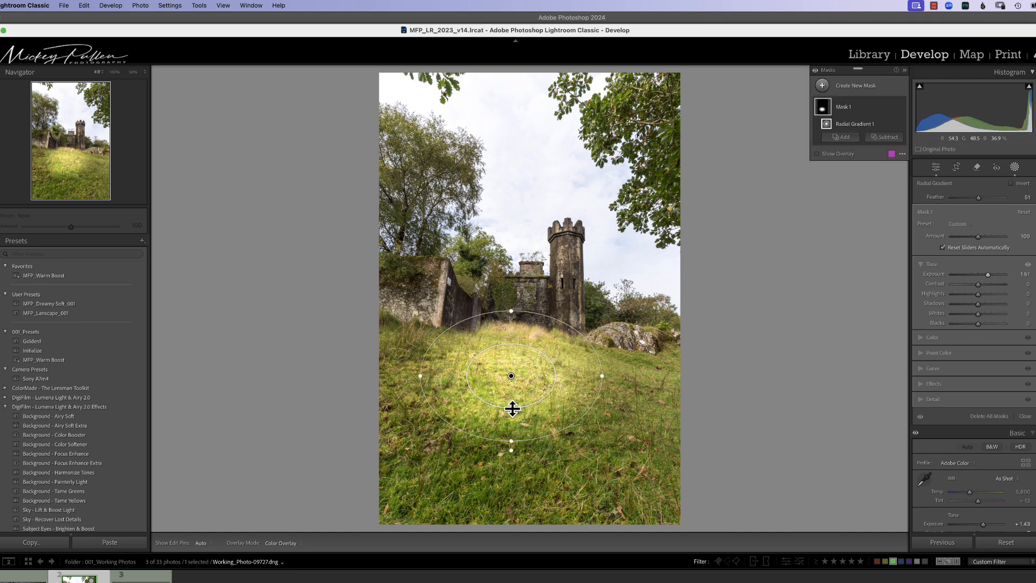
# Try feather 100 on the brightened ellipse, shift it slightly across the grass, and set its feather to 0
pyautogui.moveTo(511, 408); pyautogui.dragTo(510, 373)
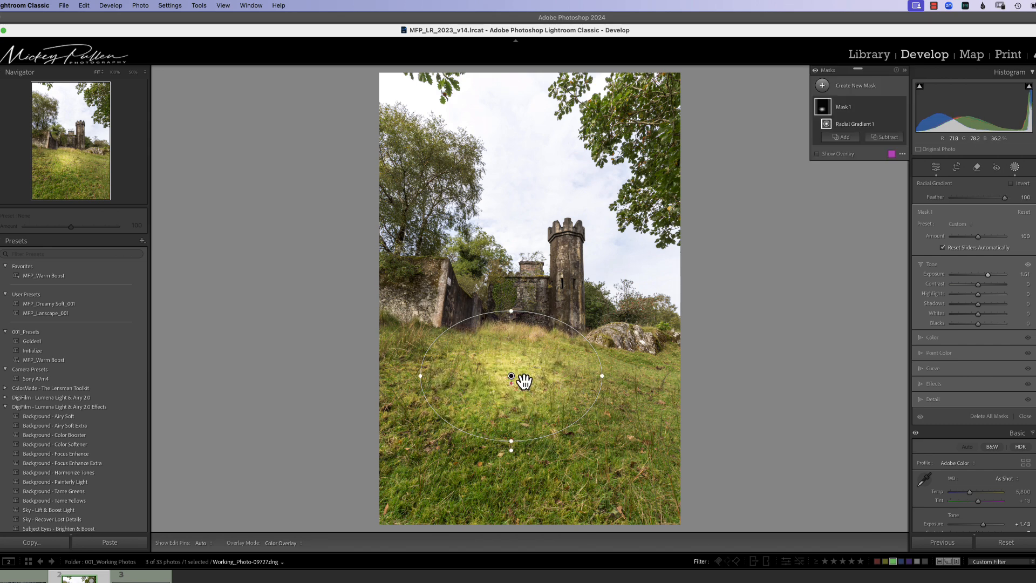
pyautogui.moveTo(517, 380); pyautogui.dragTo(530, 458)
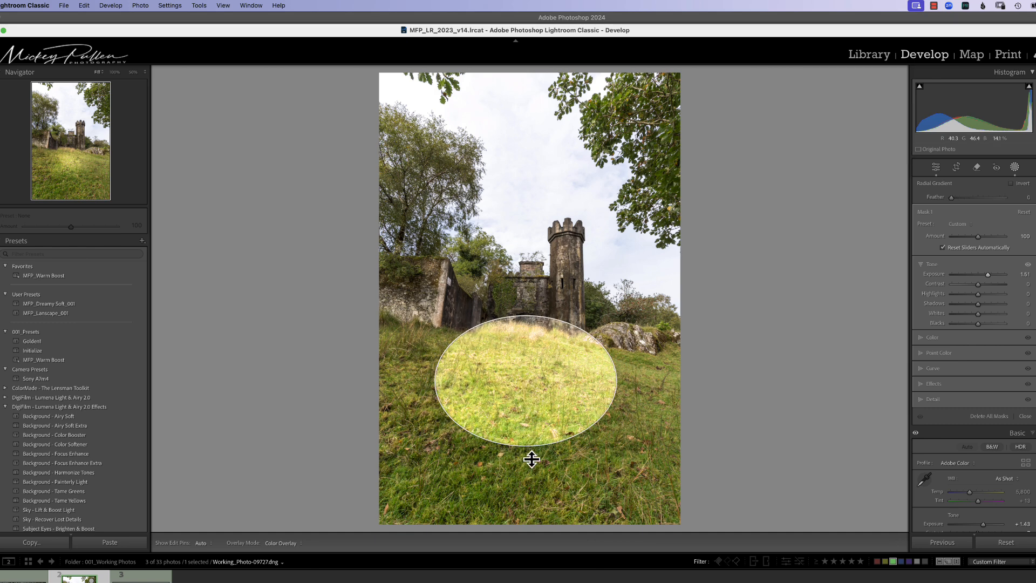
# Move the radial gradient slightly down the grass and set its feather to 58
pyautogui.moveTo(527, 381)
pyautogui.mouseDown()
pyautogui.moveTo(606, 397)
pyautogui.moveTo(545, 397)
pyautogui.moveTo(509, 414)
pyautogui.moveTo(545, 372)
pyautogui.moveTo(504, 410)
pyautogui.moveTo(527, 367)
pyautogui.moveTo(524, 414)
pyautogui.moveTo(527, 391)
pyautogui.mouseUp()
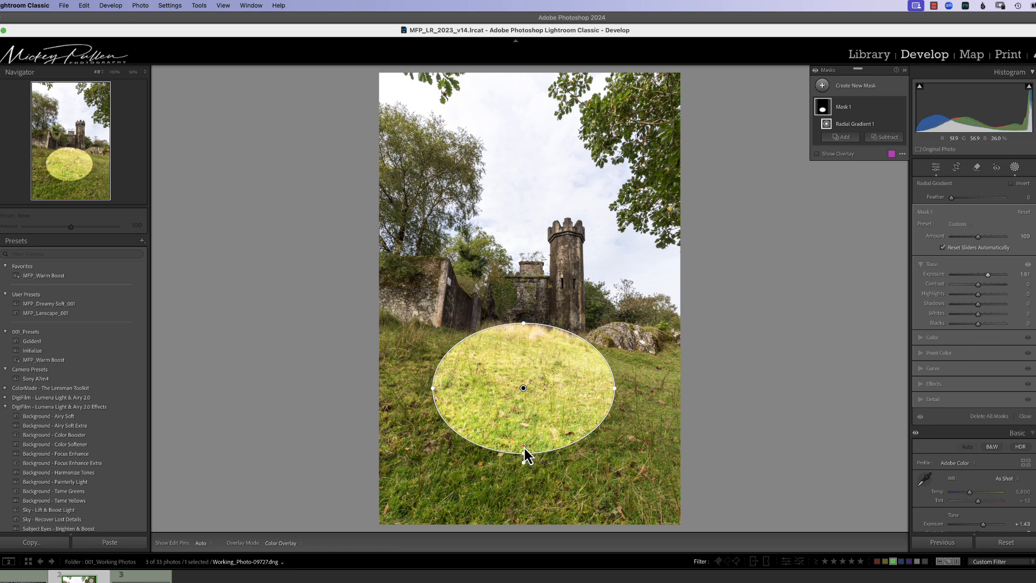
pyautogui.moveTo(524, 453); pyautogui.dragTo(525, 396)
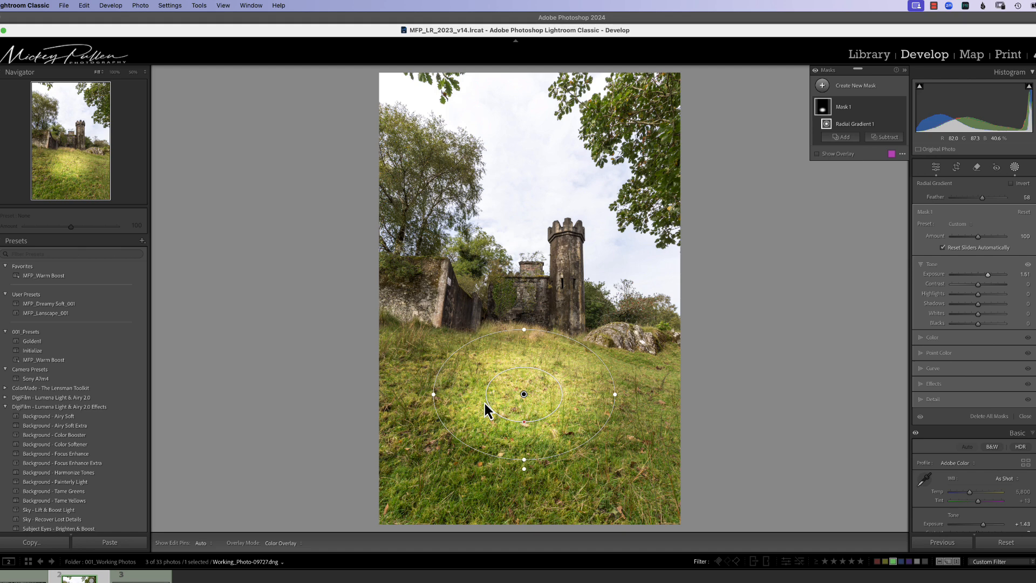
# Toggle the masking pins off and on, and toggle the color overlay on and off
pyautogui.press('h')
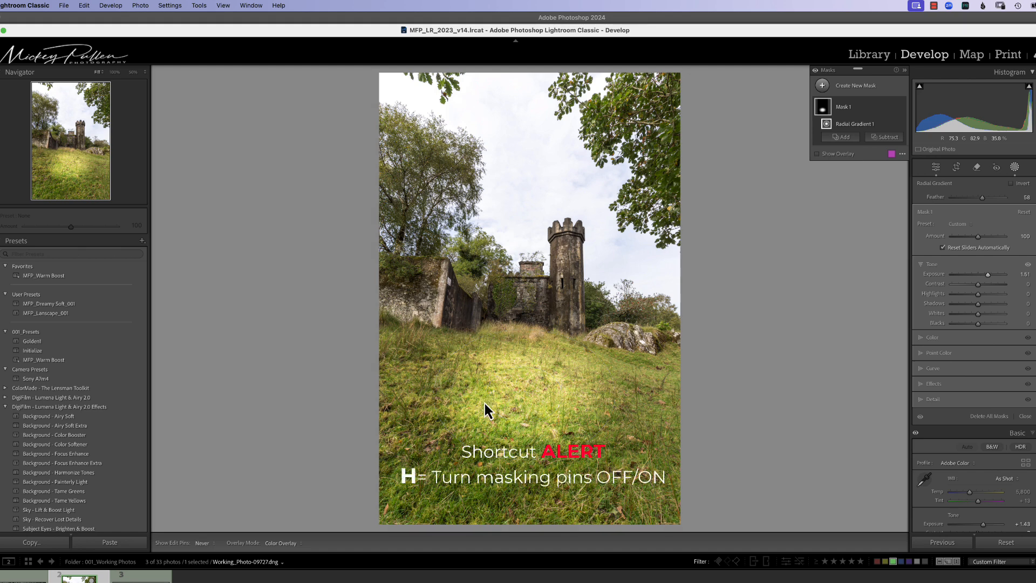
pyautogui.press('h')
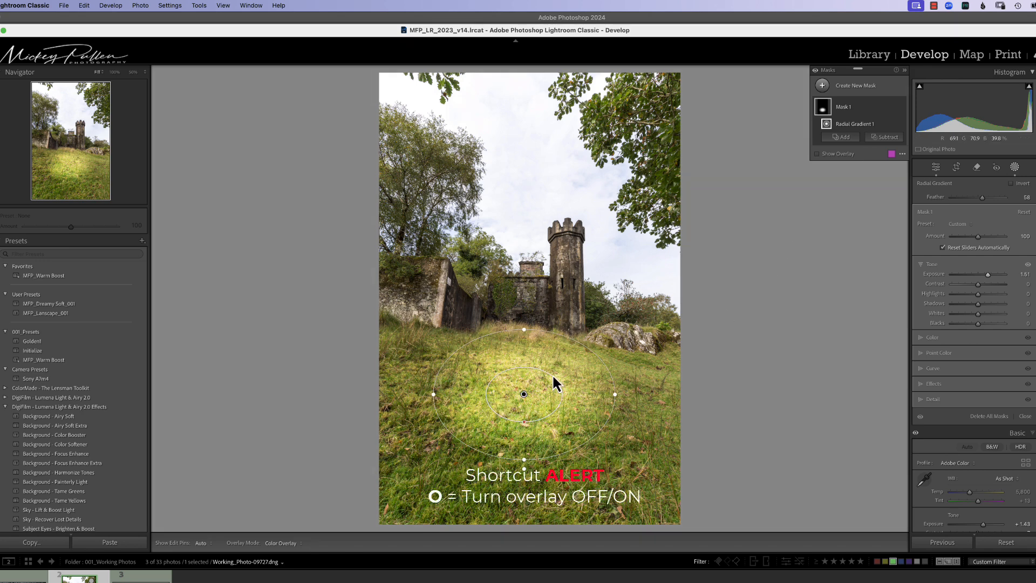
pyautogui.press('o')
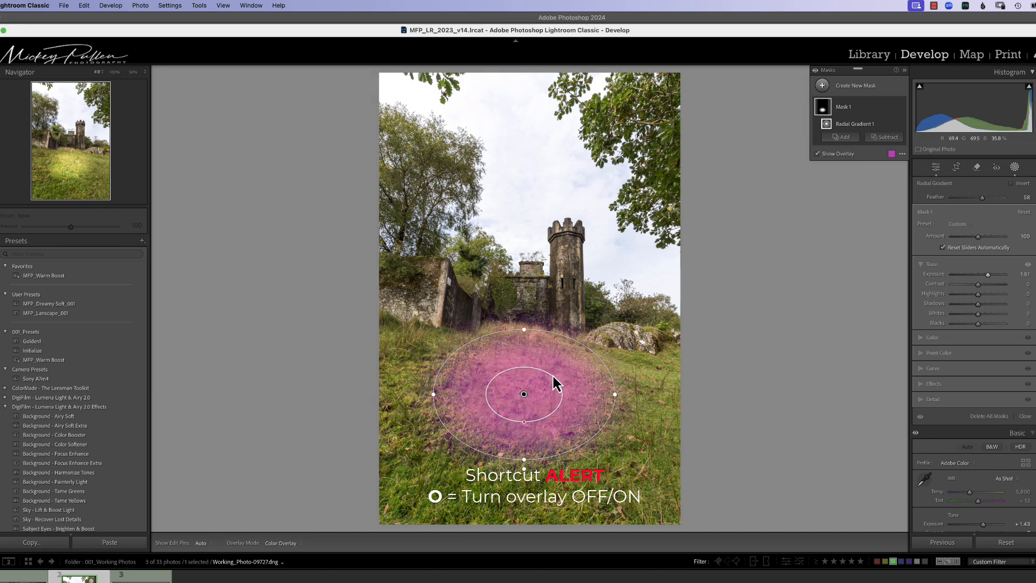
pyautogui.press('o')
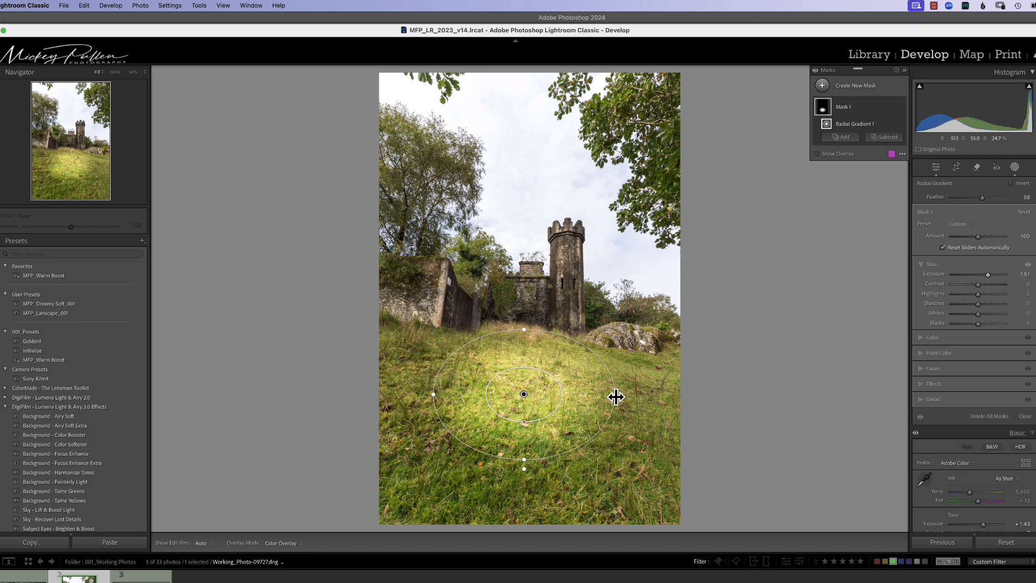
# Shrink the radial gradient's width and height symmetrically around its center
pyautogui.moveTo(615, 394)
pyautogui.mouseDown()
pyautogui.moveTo(638, 395)
pyautogui.moveTo(613, 400)
pyautogui.mouseUp()
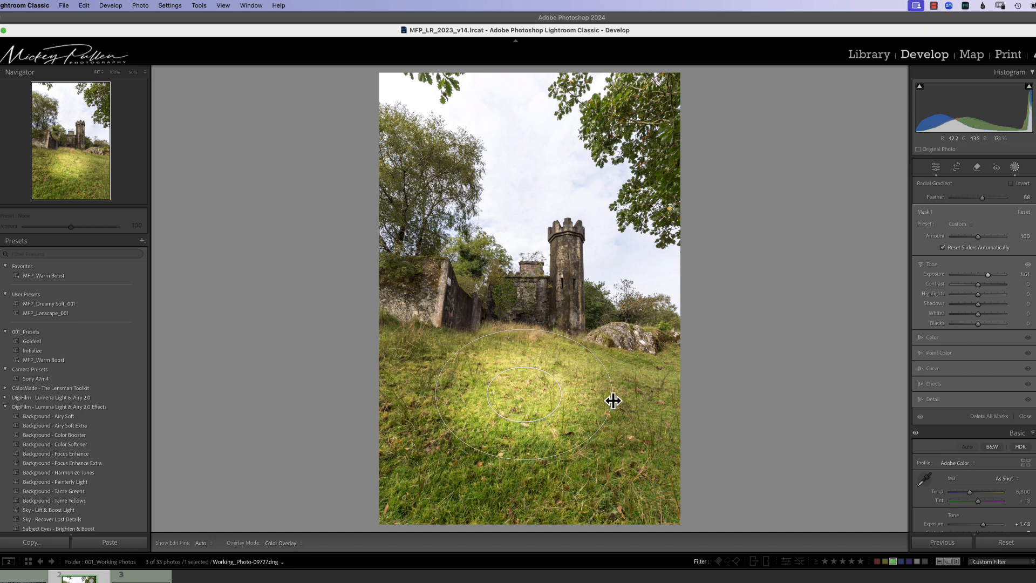
pyautogui.moveTo(523, 333)
pyautogui.mouseDown()
pyautogui.moveTo(525, 309)
pyautogui.moveTo(524, 343)
pyautogui.mouseUp()
pyautogui.moveTo(613, 393)
pyautogui.mouseDown()
pyautogui.moveTo(642, 393)
pyautogui.moveTo(606, 399)
pyautogui.mouseUp()
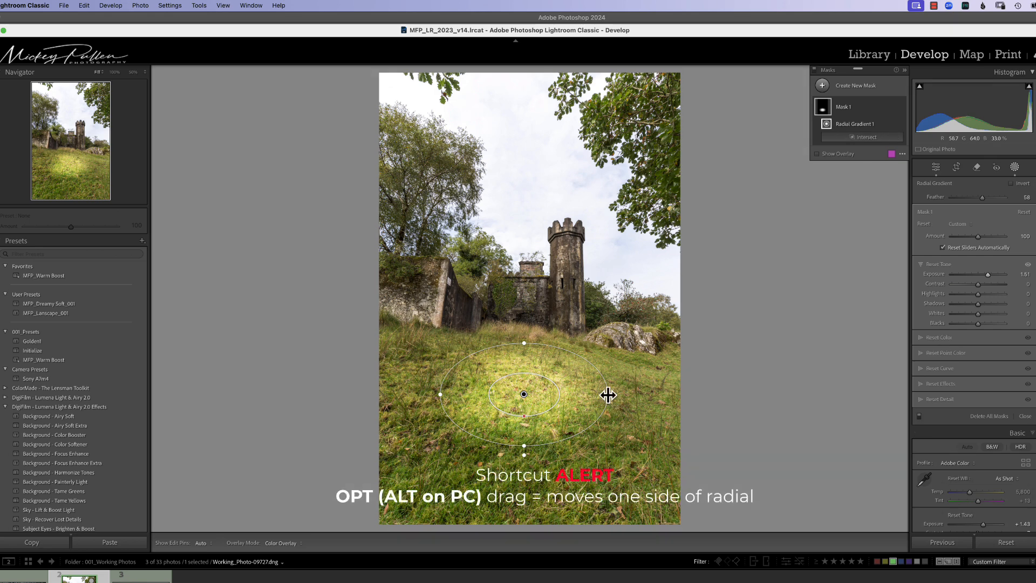
# Adjust each side of the radial gradient independently and rotate the ellipse slightly clockwise
pyautogui.moveTo(608, 398)
pyautogui.mouseDown()
pyautogui.moveTo(657, 400)
pyautogui.moveTo(611, 398)
pyautogui.mouseUp()
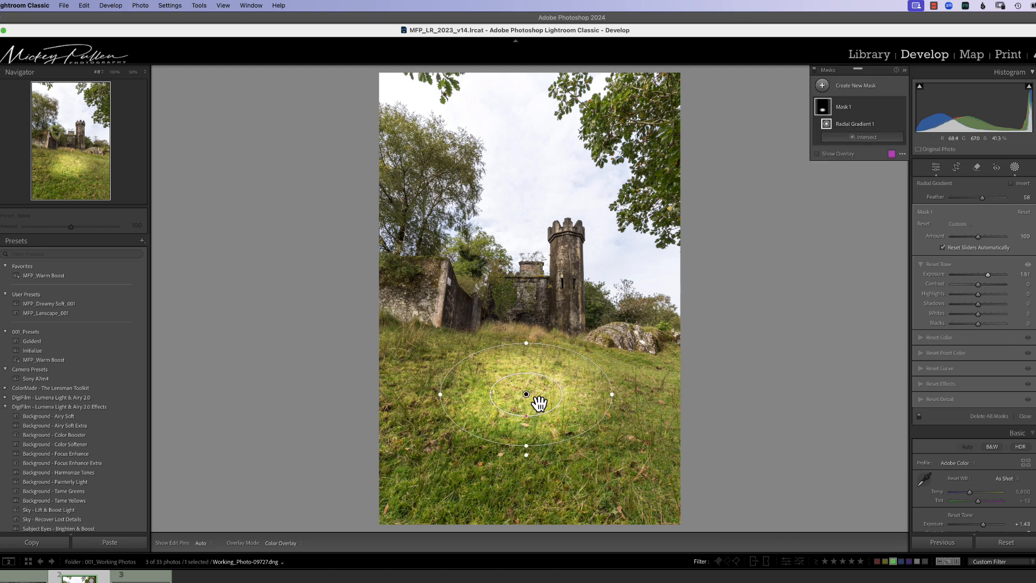
pyautogui.moveTo(440, 395)
pyautogui.mouseDown()
pyautogui.moveTo(425, 397)
pyautogui.moveTo(443, 396)
pyautogui.mouseUp()
pyautogui.moveTo(527, 344)
pyautogui.mouseDown()
pyautogui.moveTo(530, 317)
pyautogui.moveTo(528, 340)
pyautogui.mouseUp()
pyautogui.moveTo(527, 445)
pyautogui.mouseDown()
pyautogui.moveTo(528, 477)
pyautogui.moveTo(531, 439)
pyautogui.moveTo(528, 453)
pyautogui.mouseUp()
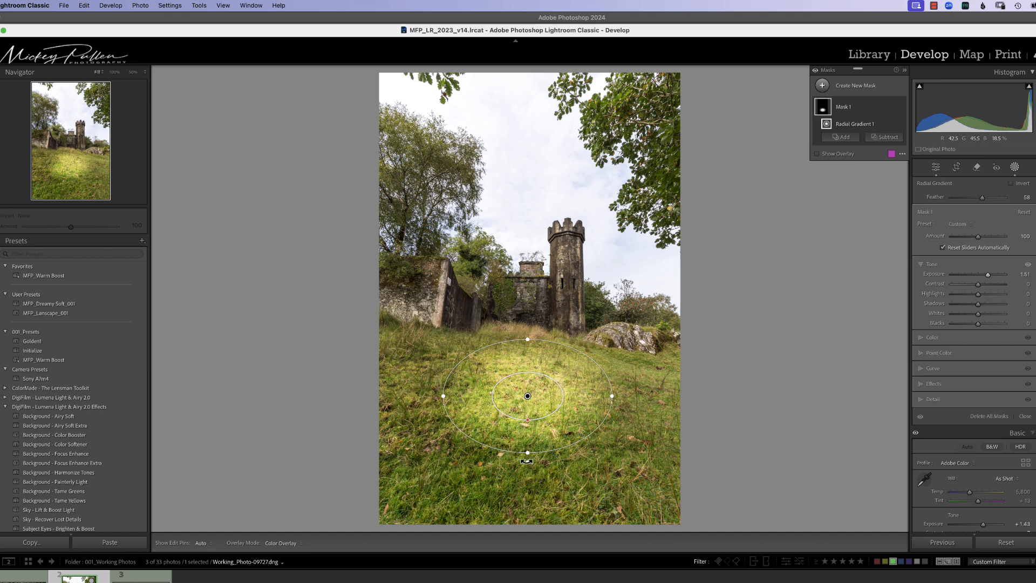
pyautogui.moveTo(528, 463)
pyautogui.mouseDown()
pyautogui.moveTo(570, 446)
pyautogui.moveTo(575, 420)
pyautogui.moveTo(552, 447)
pyautogui.moveTo(516, 453)
pyautogui.moveTo(532, 451)
pyautogui.mouseUp()
pyautogui.moveTo(564, 344); pyautogui.dragTo(543, 337)
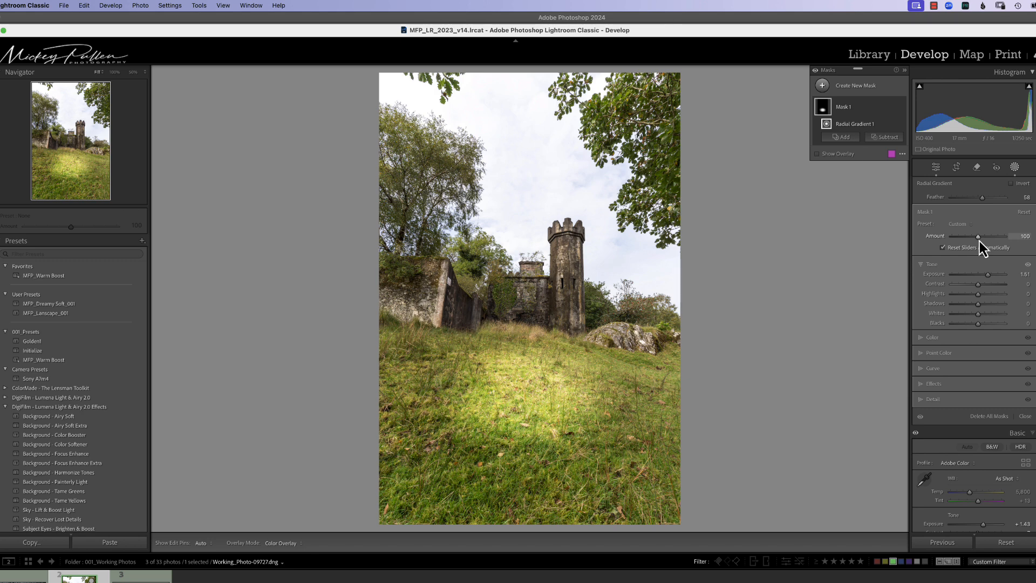
# Set the radial mask's Whites to 44 and Blacks to -65, and increase its Clarity
pyautogui.moveTo(979, 318); pyautogui.dragTo(961, 335)
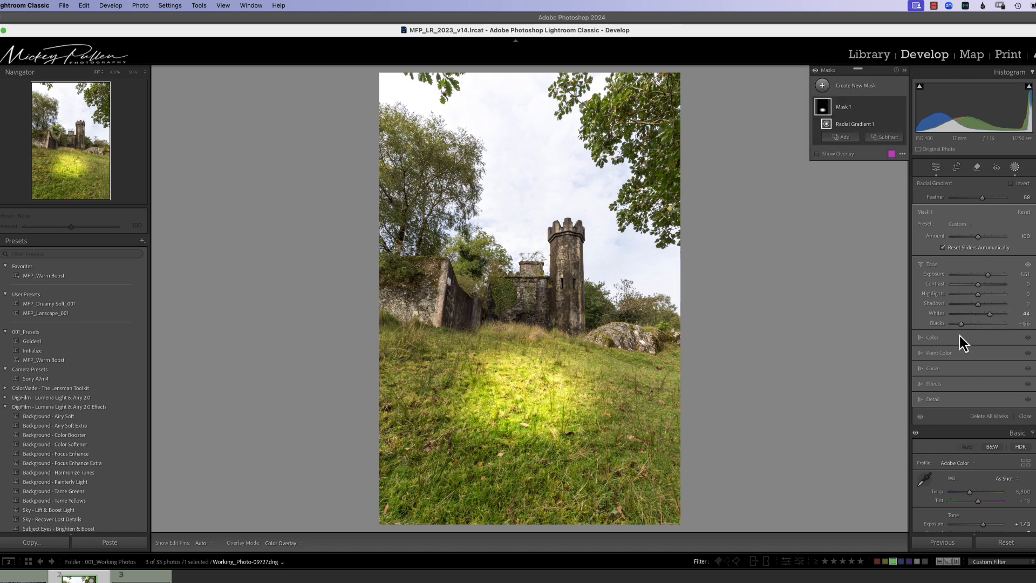
pyautogui.click(939, 383)
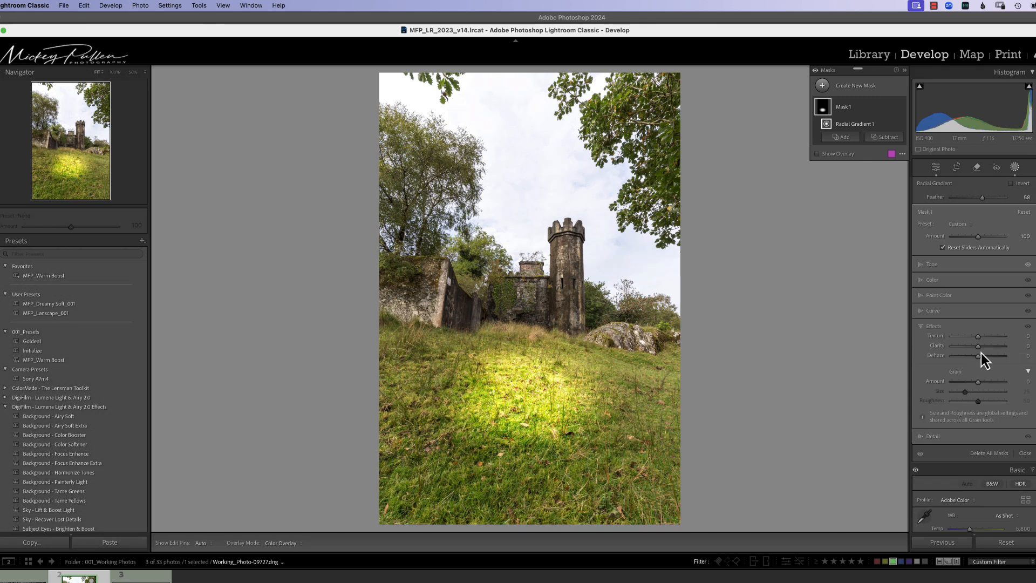
pyautogui.moveTo(979, 348); pyautogui.dragTo(992, 348)
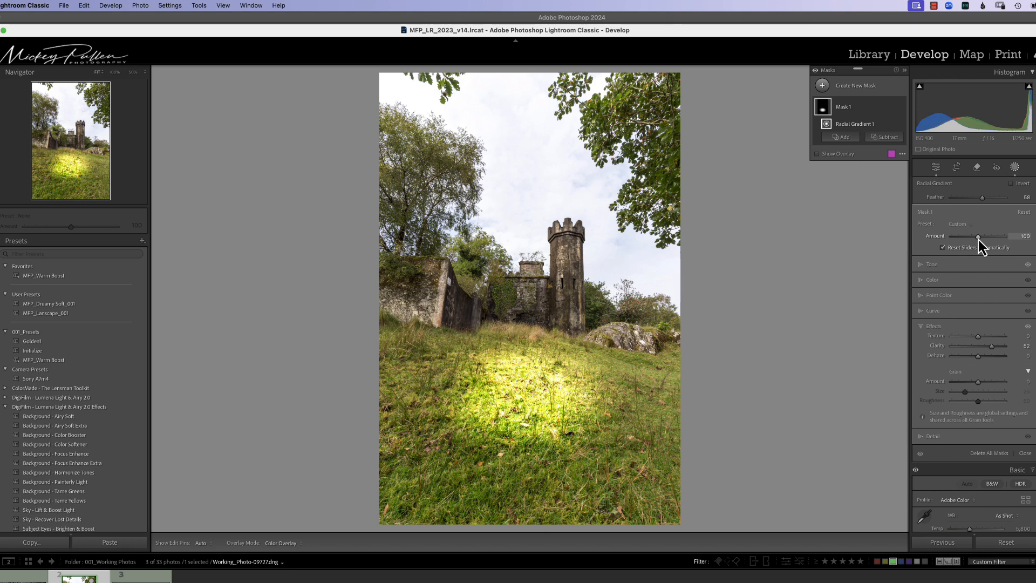
# Reduce the radial mask's overall adjustment Amount in stages to 45
pyautogui.moveTo(977, 238)
pyautogui.mouseDown()
pyautogui.moveTo(953, 246)
pyautogui.moveTo(996, 245)
pyautogui.moveTo(975, 248)
pyautogui.mouseUp()
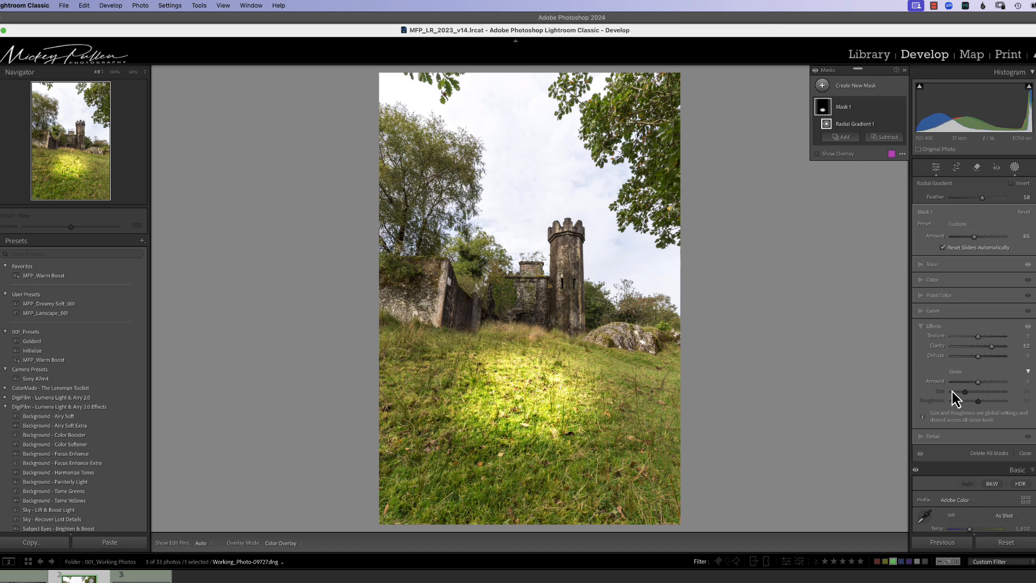
pyautogui.moveTo(974, 239)
pyautogui.mouseDown()
pyautogui.moveTo(994, 241)
pyautogui.moveTo(972, 246)
pyautogui.mouseUp()
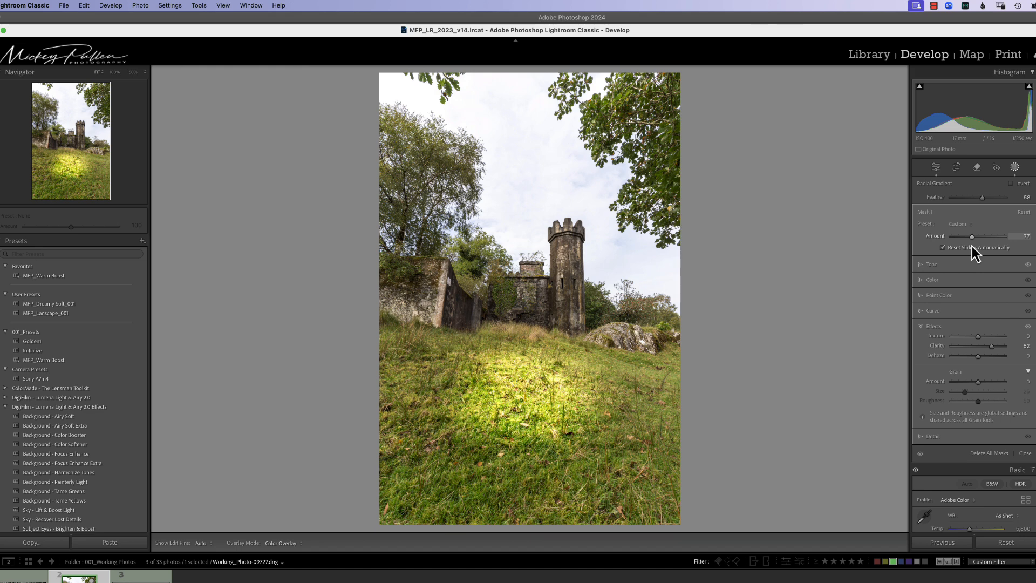
pyautogui.moveTo(972, 245)
pyautogui.mouseDown()
pyautogui.moveTo(955, 250)
pyautogui.moveTo(969, 252)
pyautogui.mouseUp()
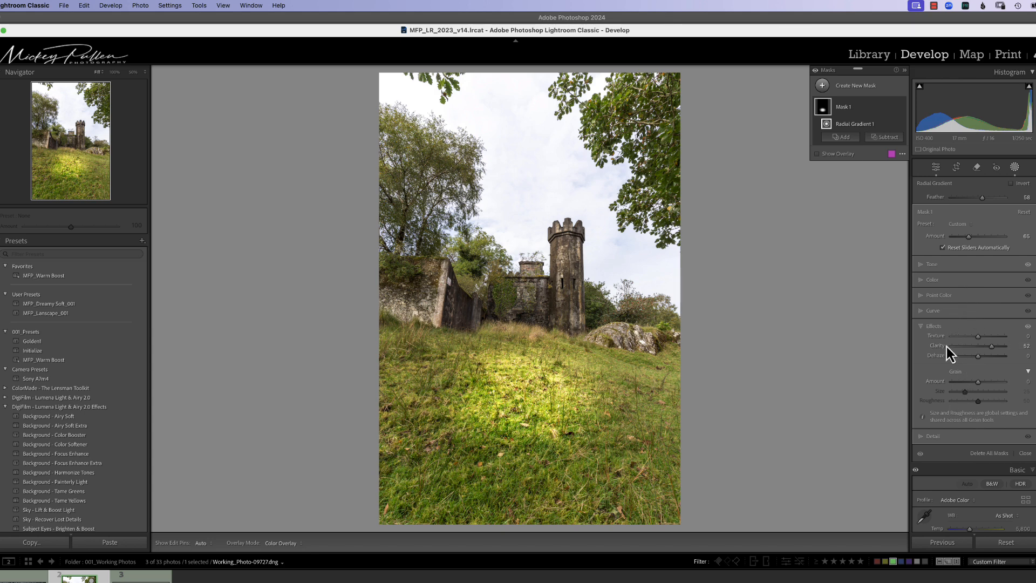
pyautogui.moveTo(970, 238); pyautogui.dragTo(966, 241)
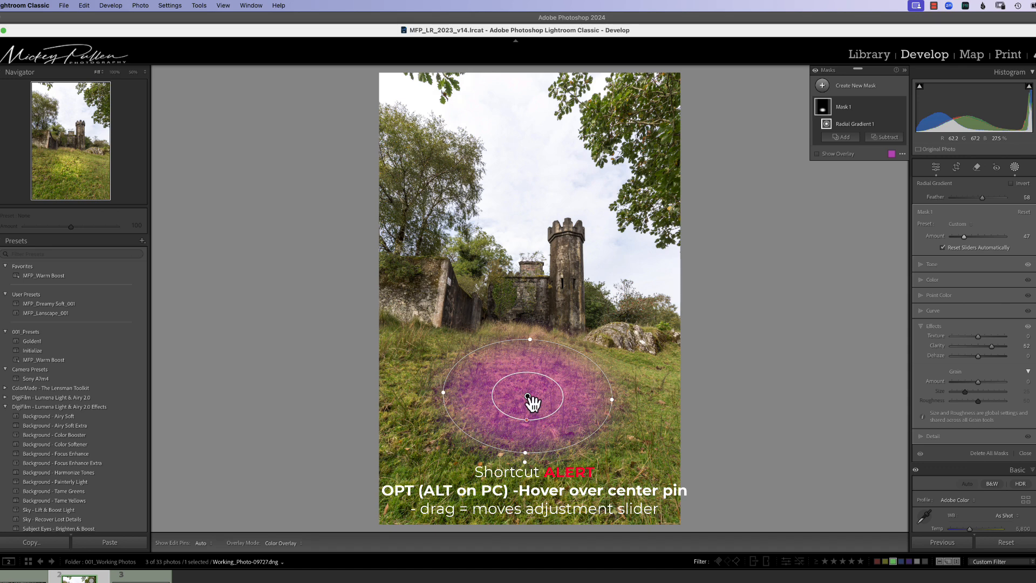
pyautogui.press('alt')
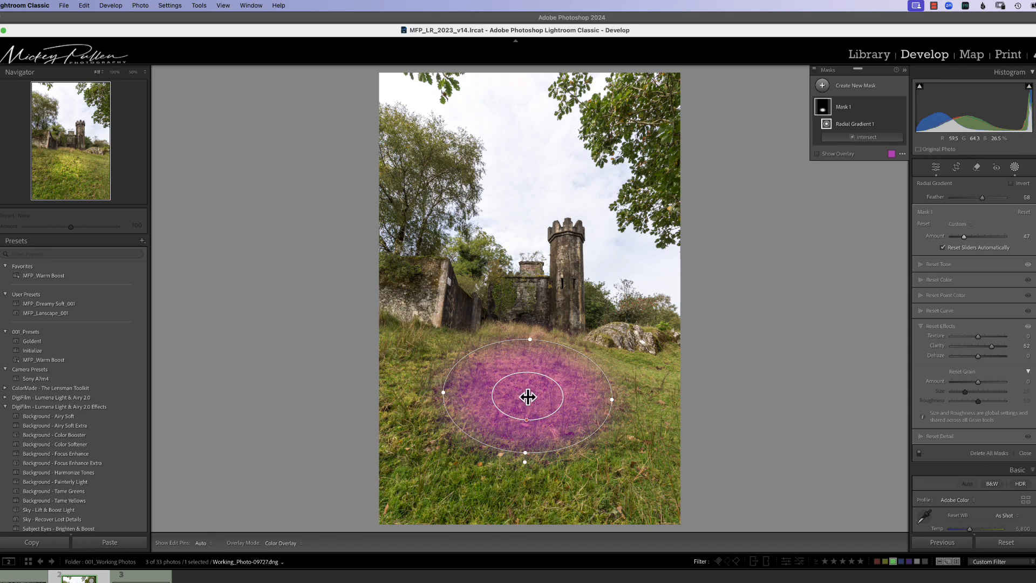
pyautogui.moveTo(528, 398)
pyautogui.mouseDown()
pyautogui.moveTo(534, 407)
pyautogui.moveTo(595, 400)
pyautogui.moveTo(460, 395)
pyautogui.moveTo(576, 405)
pyautogui.moveTo(487, 404)
pyautogui.moveTo(550, 404)
pyautogui.moveTo(516, 398)
pyautogui.moveTo(528, 399)
pyautogui.mouseUp()
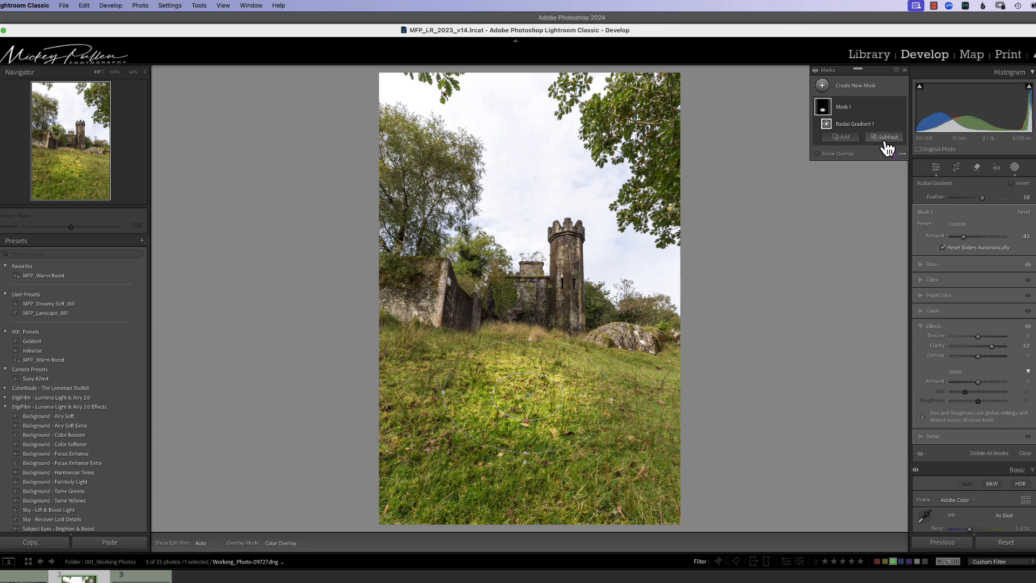
# Delete all masks and add a slightly tilted linear gradient from the foreground grass up to the base of the castle
pyautogui.click(892, 106)
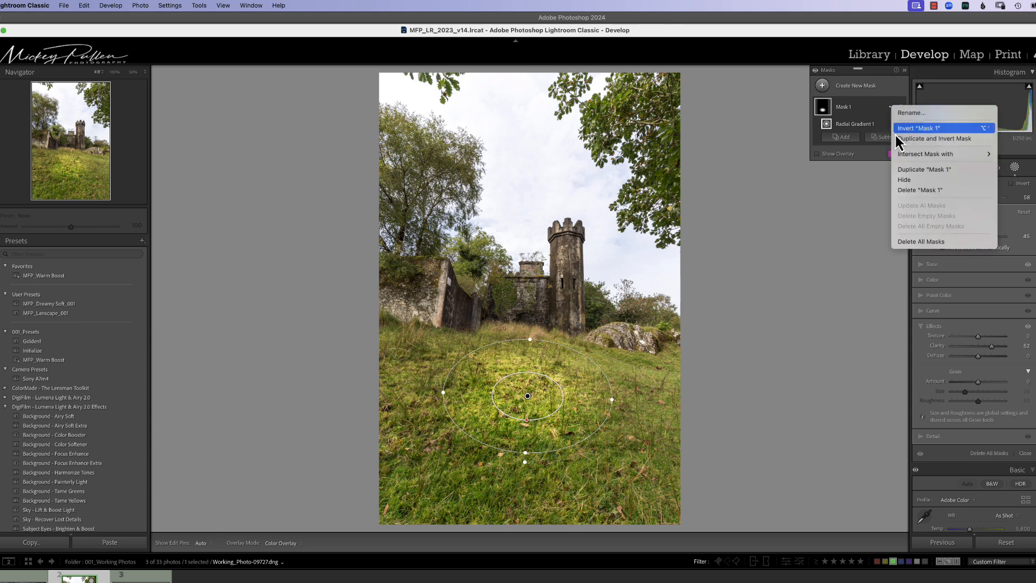
pyautogui.click(908, 241)
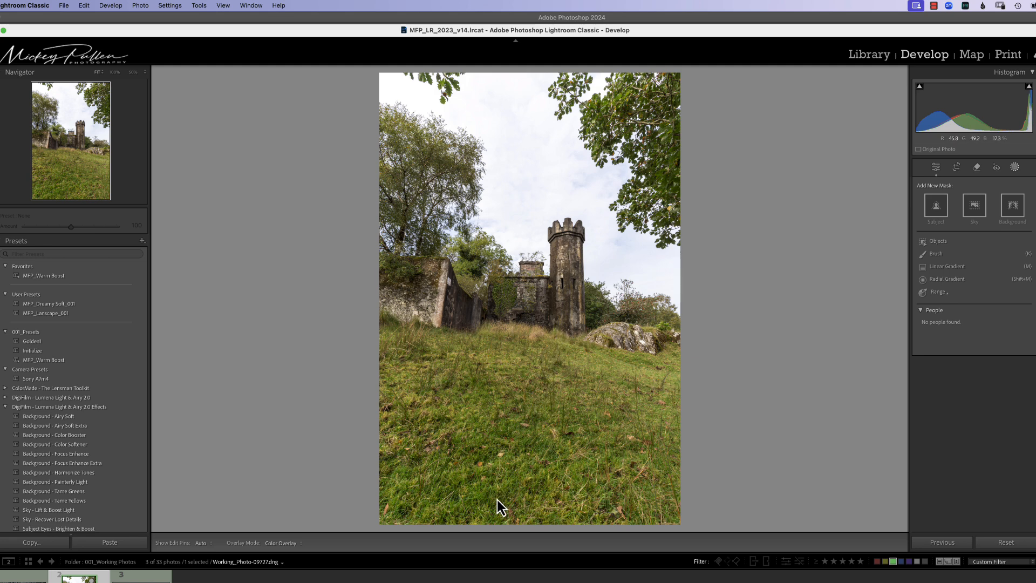
pyautogui.click(947, 268)
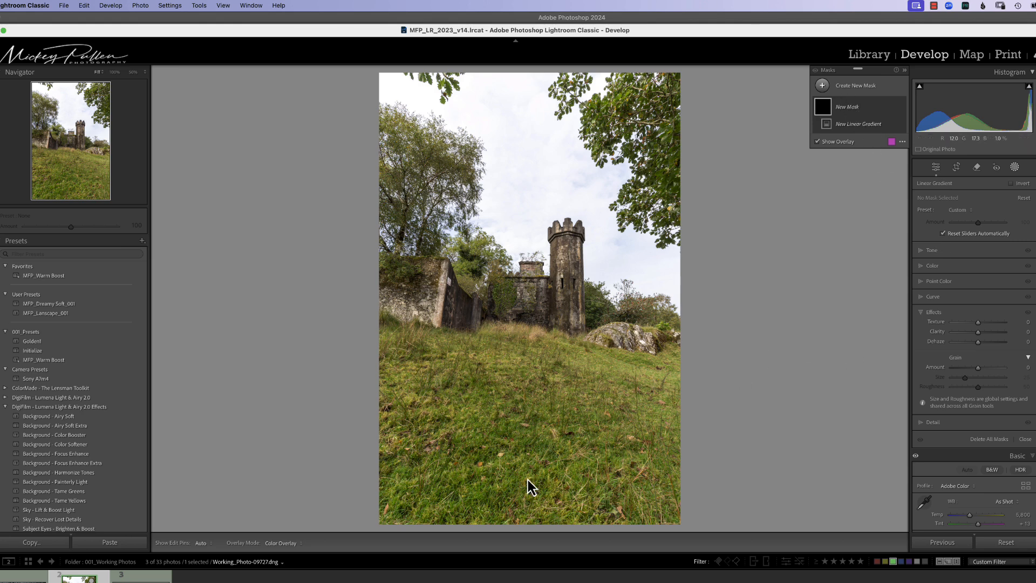
pyautogui.moveTo(511, 462); pyautogui.dragTo(538, 324)
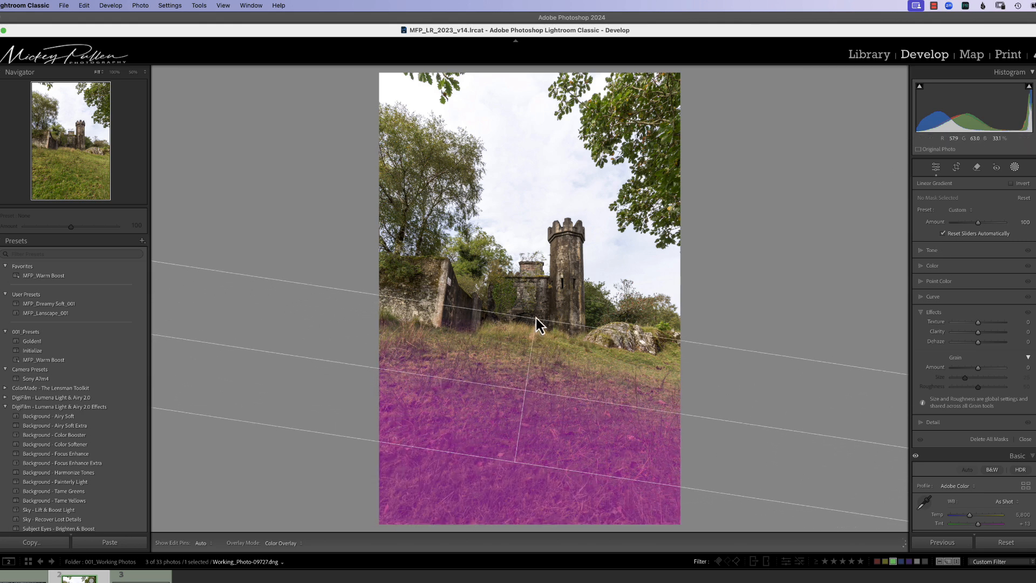
pyautogui.moveTo(520, 467); pyautogui.dragTo(513, 497)
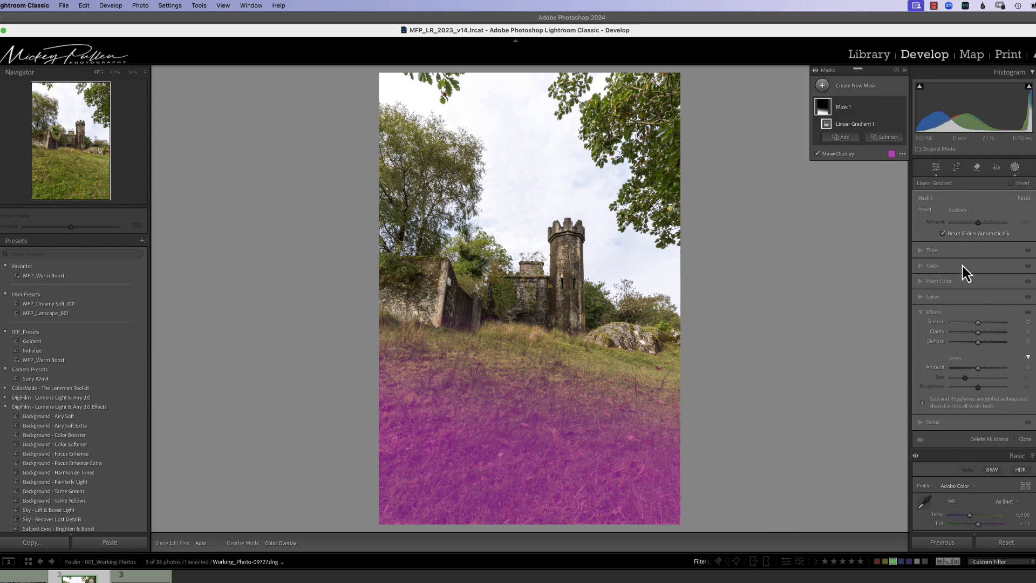
# Set the linear gradient's Exposure to -0.63, Highlights to 33 and Whites to 16
pyautogui.click(939, 251)
pyautogui.moveTo(977, 261)
pyautogui.mouseDown()
pyautogui.moveTo(982, 300)
pyautogui.moveTo(975, 264)
pyautogui.mouseUp()
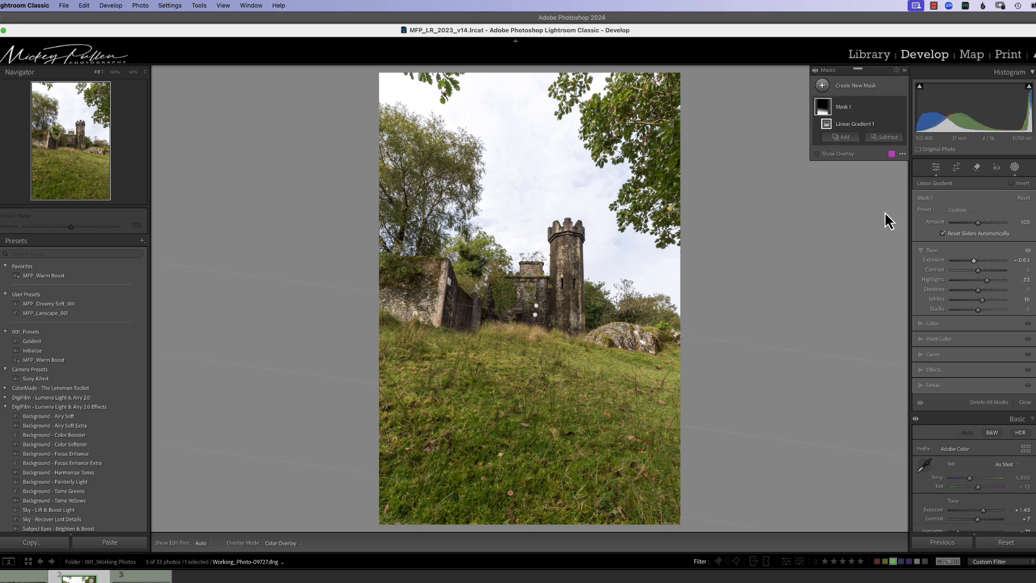
# Toggle the linear gradient mask off and on for comparison, and extend its upper boundary higher across the castle
pyautogui.click(901, 107)
pyautogui.click(901, 106)
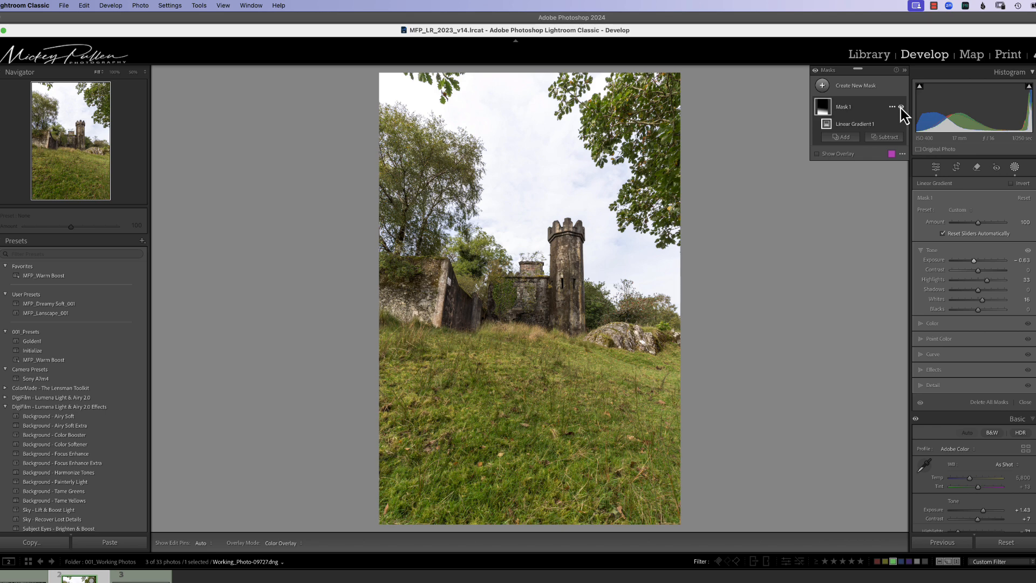
pyautogui.click(901, 107)
pyautogui.click(901, 107)
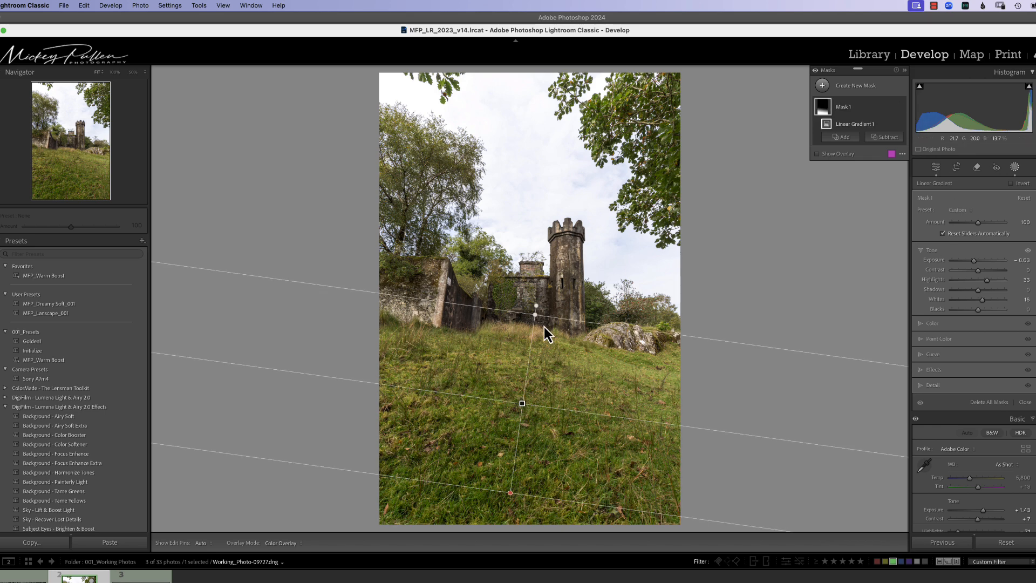
pyautogui.moveTo(540, 322); pyautogui.dragTo(544, 280)
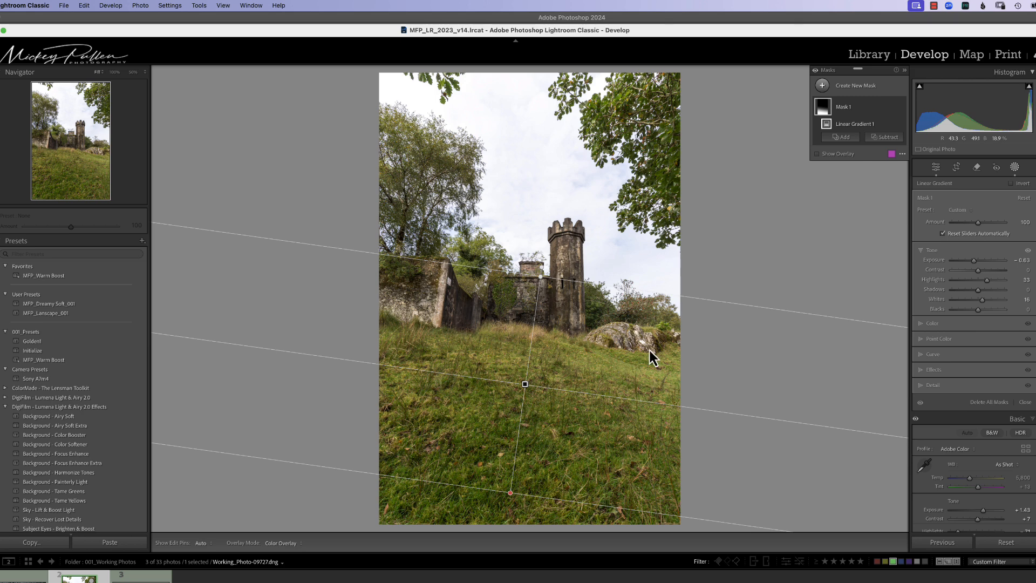
# Add a second mask with a radial gradient ellipse over the upper grass and rotate it clockwise to follow the slope
pyautogui.click(822, 86)
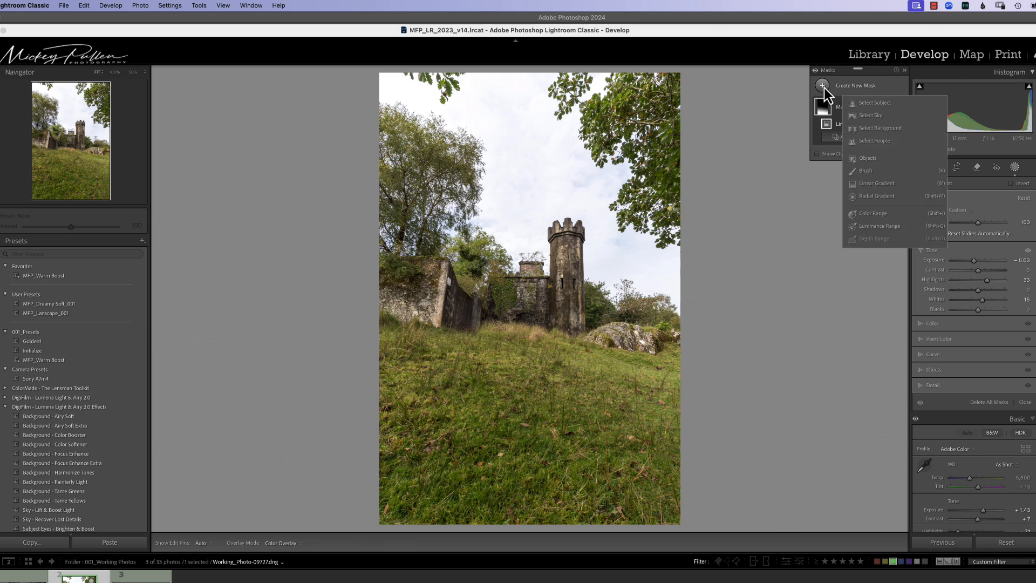
pyautogui.click(875, 196)
pyautogui.moveTo(540, 356); pyautogui.dragTo(603, 381)
pyautogui.moveTo(602, 345); pyautogui.dragTo(602, 364)
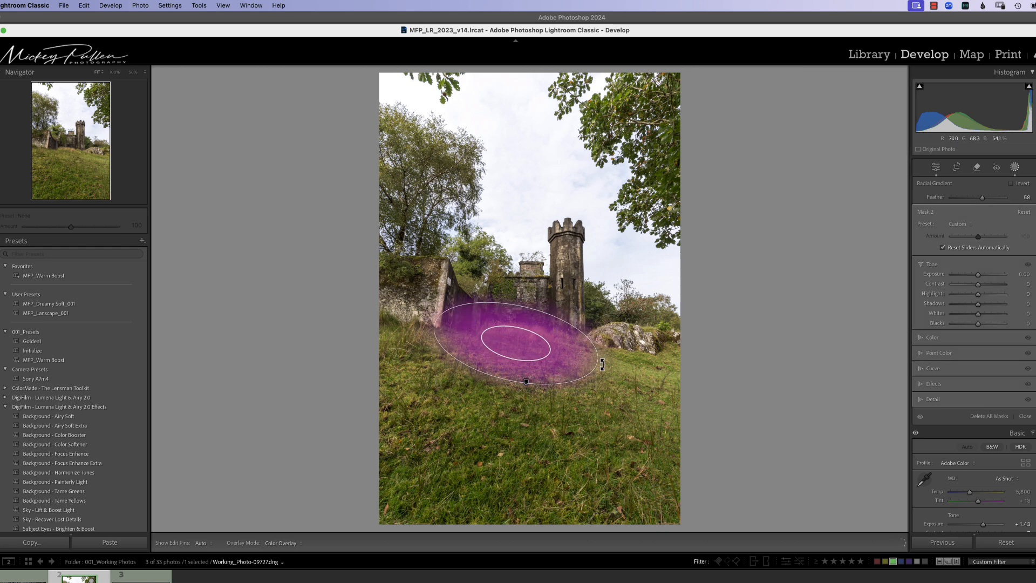
# Move the new ellipse down onto the grass, refine its height and width, and set its feather to 100
pyautogui.moveTo(522, 349); pyautogui.dragTo(548, 365)
pyautogui.moveTo(553, 327)
pyautogui.mouseDown()
pyautogui.moveTo(552, 340)
pyautogui.moveTo(553, 331)
pyautogui.mouseUp()
pyautogui.moveTo(624, 380)
pyautogui.mouseDown()
pyautogui.moveTo(614, 381)
pyautogui.moveTo(629, 381)
pyautogui.mouseUp()
pyautogui.moveTo(548, 369); pyautogui.dragTo(548, 369)
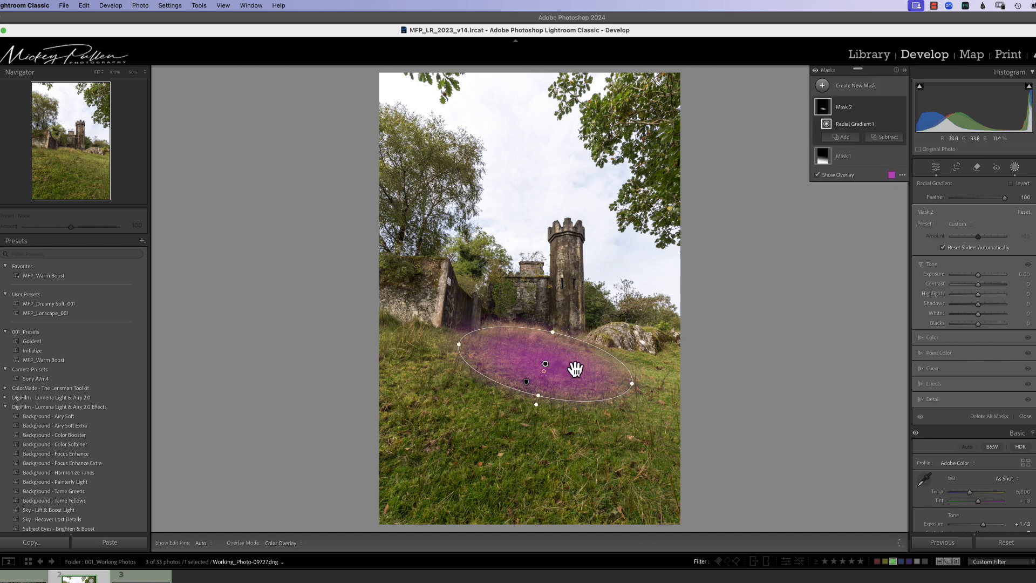
# Set the radial mask's Exposure to 0.80, hide the masking pins, and show the photo's before view
pyautogui.moveTo(980, 278); pyautogui.dragTo(984, 277)
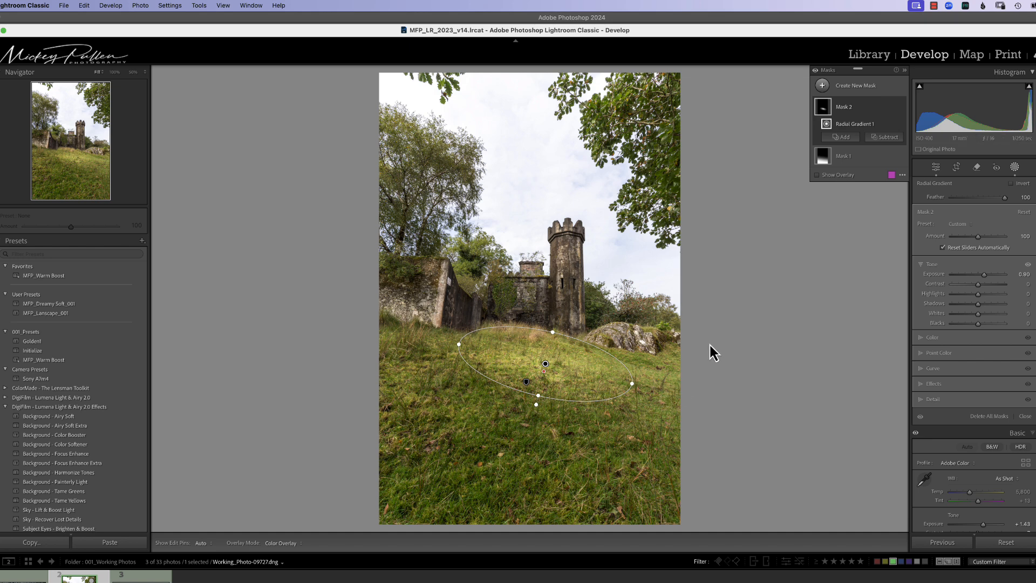
pyautogui.press('h')
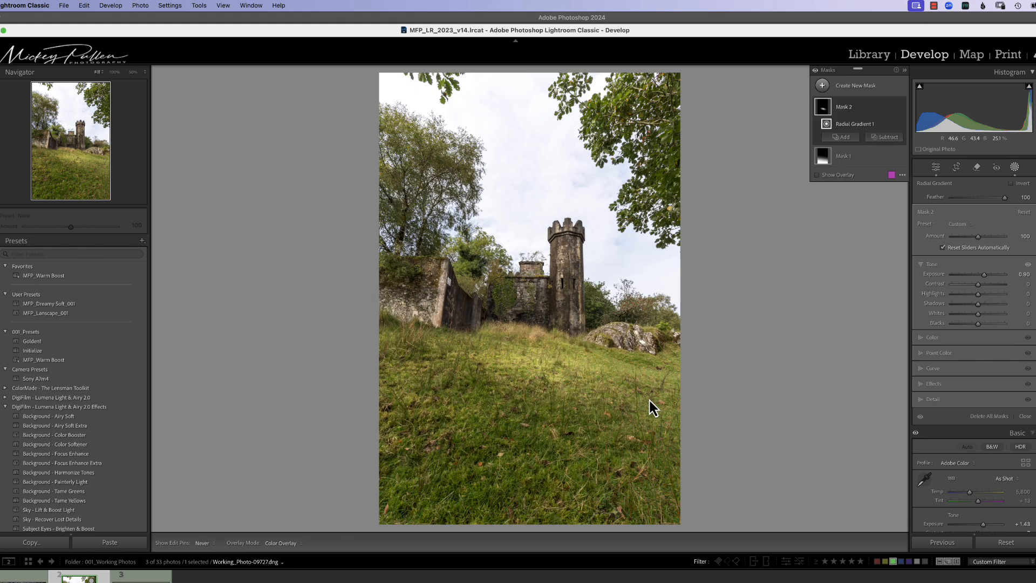
pyautogui.press('\\')
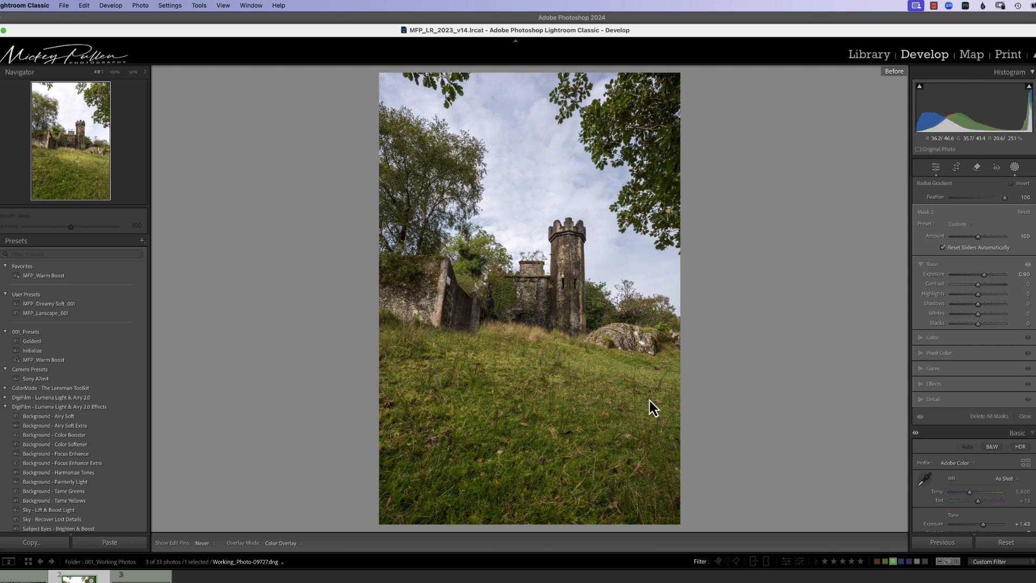
# Compare the castle photo's before view with the edited version
pyautogui.press('\\')
pyautogui.press('\\')
pyautogui.press('\\')
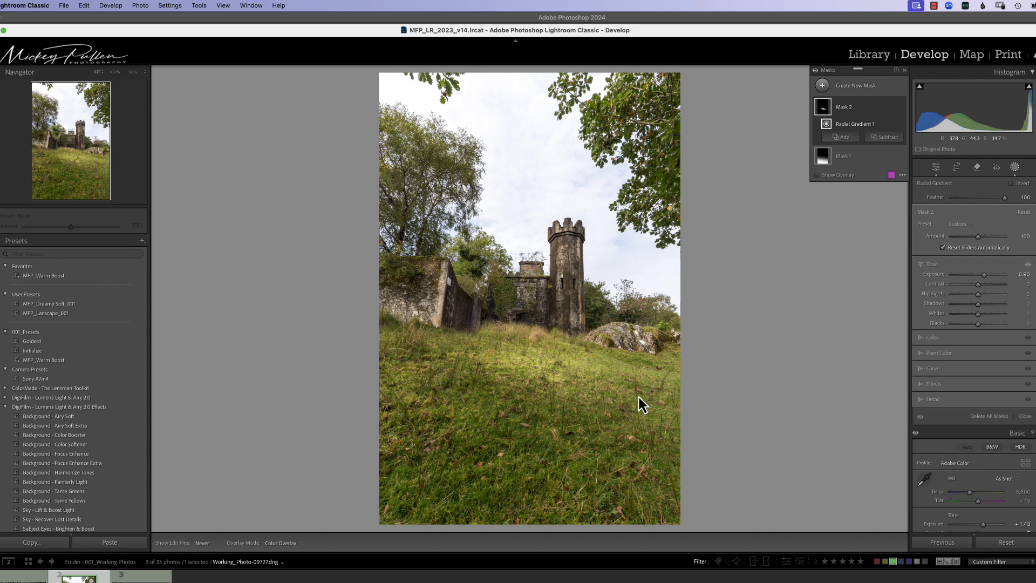
# On the next photo, add a linear gradient mask from the sea up to the shore with Exposure -0.43 and Whites 24
pyautogui.press('Right')
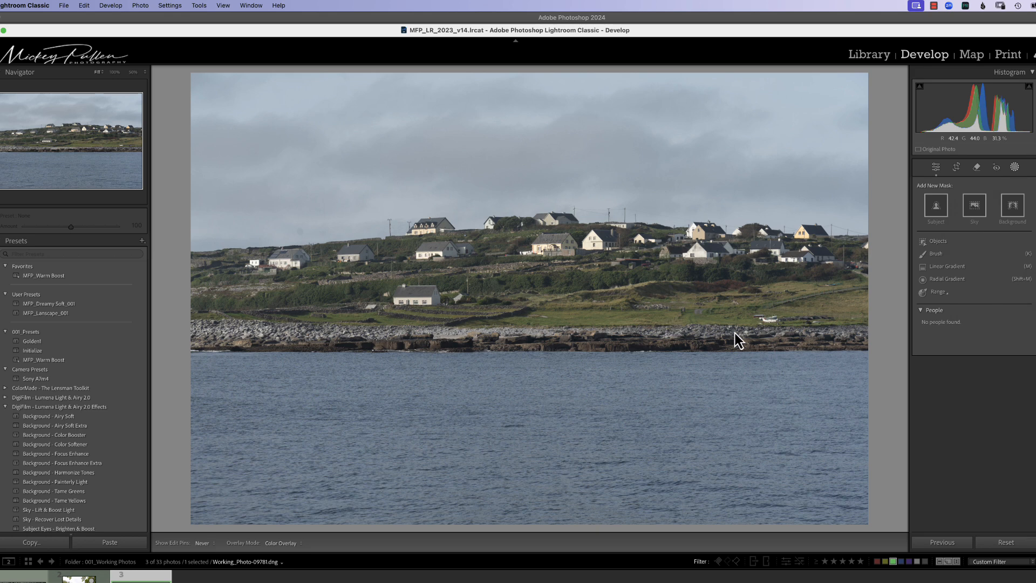
pyautogui.click(1014, 167)
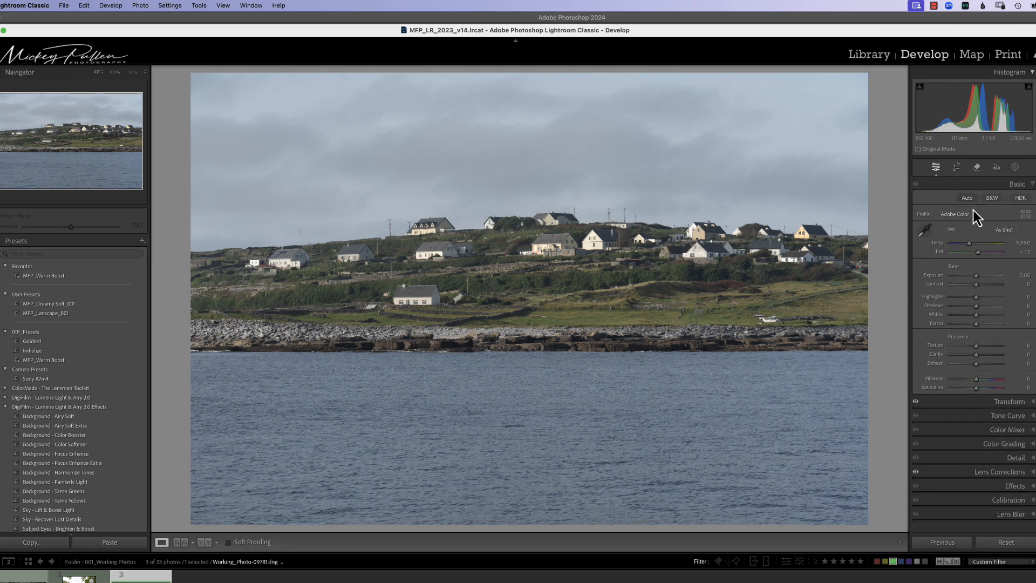
pyautogui.click(1014, 168)
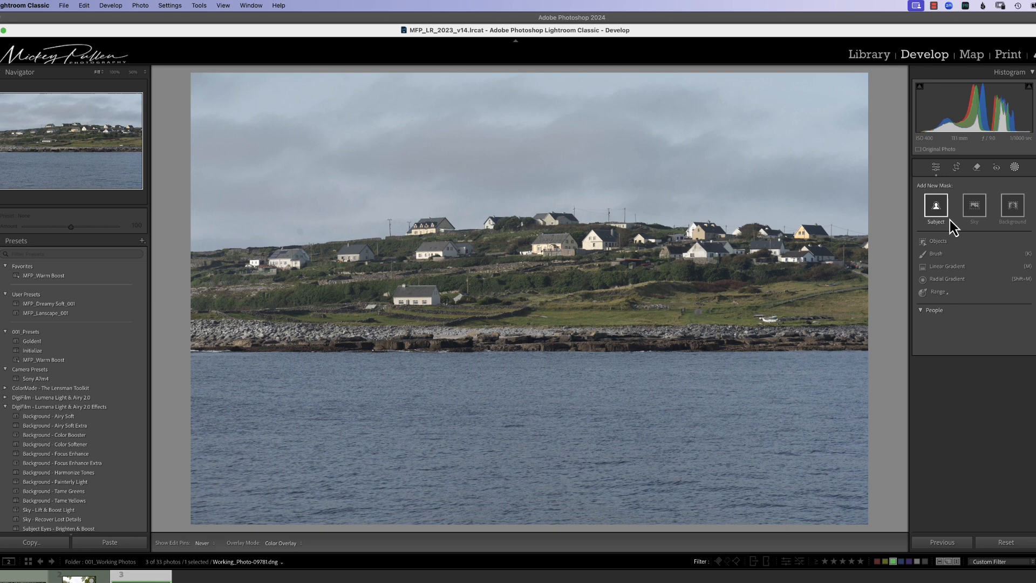
pyautogui.click(940, 267)
pyautogui.moveTo(547, 465); pyautogui.dragTo(550, 310)
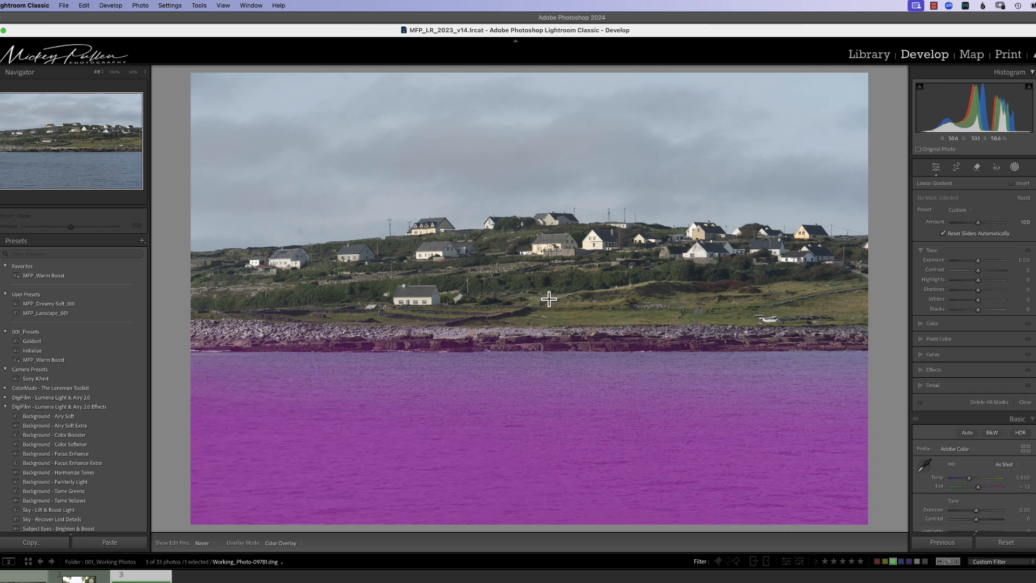
pyautogui.moveTo(978, 262); pyautogui.dragTo(983, 300)
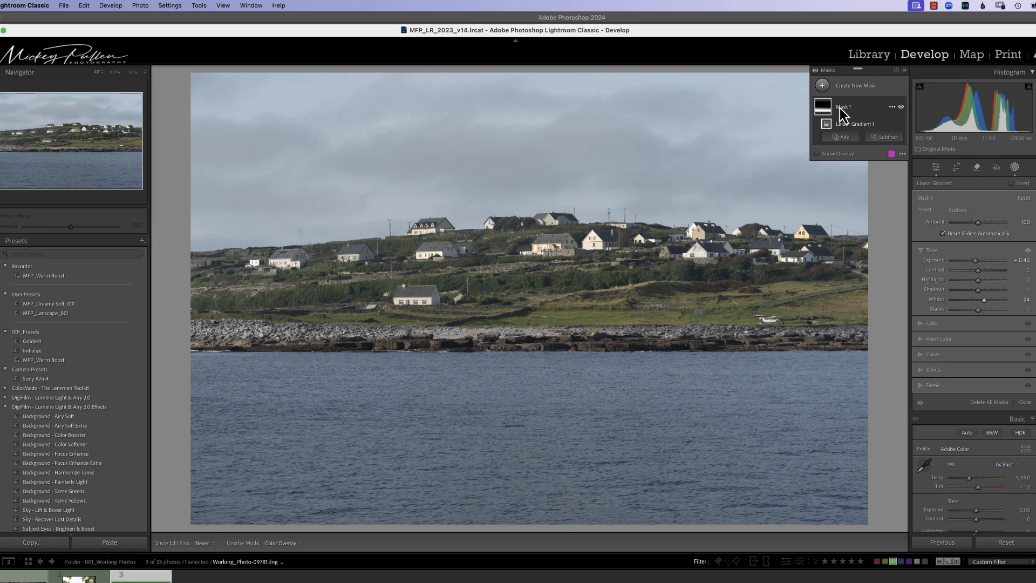
# Add a second mask with a wide, flat radial gradient ellipse and centre it over the village hillside
pyautogui.click(822, 86)
pyautogui.click(865, 195)
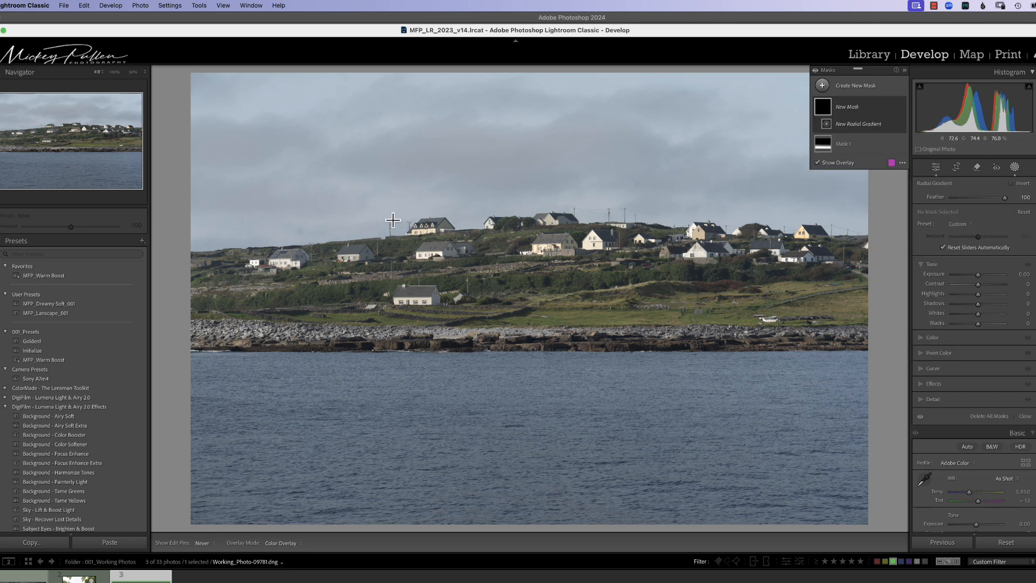
pyautogui.moveTo(321, 263); pyautogui.dragTo(880, 351)
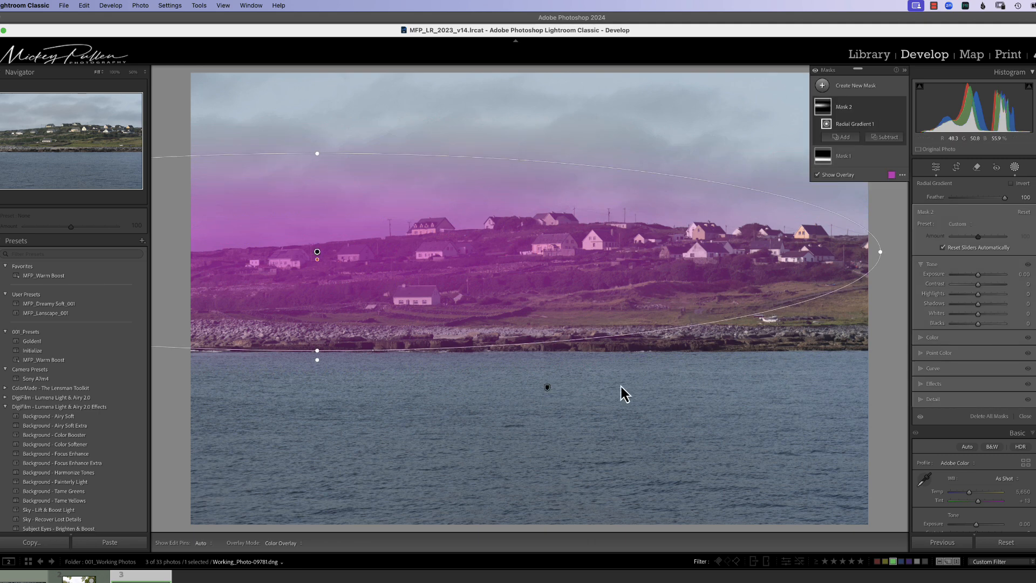
pyautogui.press('super+minus')
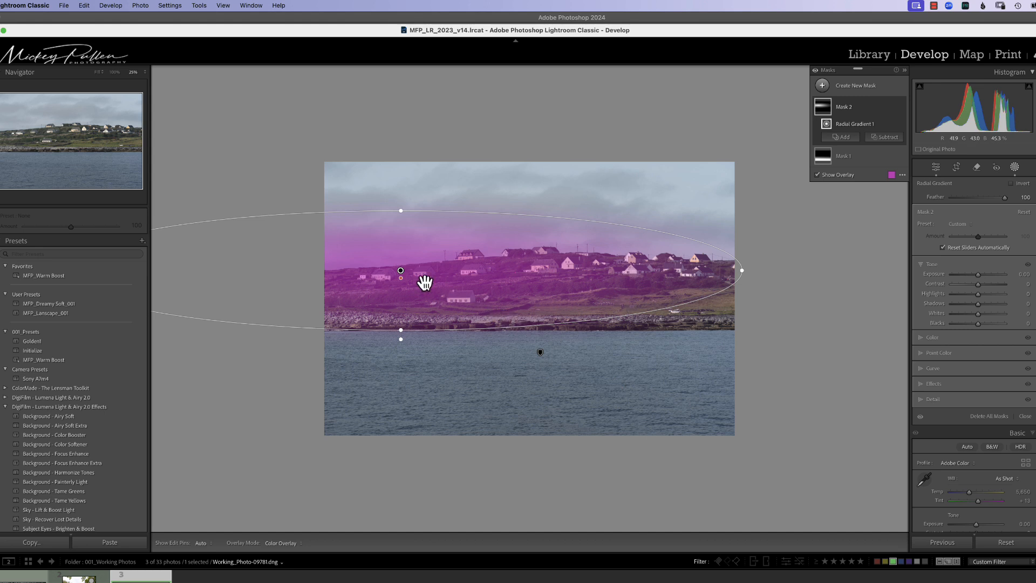
pyautogui.moveTo(404, 273); pyautogui.dragTo(525, 286)
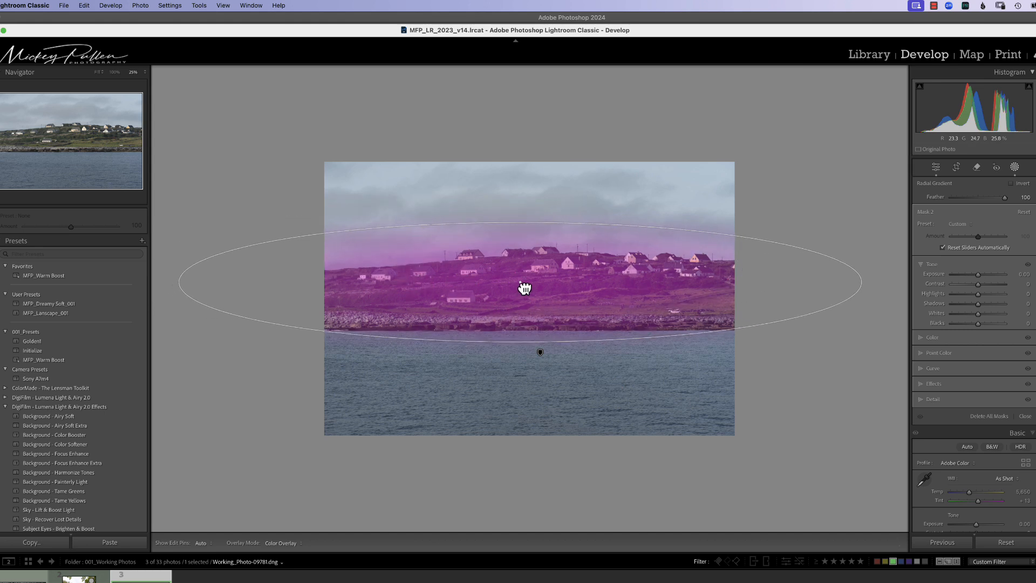
# Make the radial gradient ellipse slightly taller, set its feather to 30, and shift it down a little
pyautogui.moveTo(520, 223); pyautogui.dragTo(522, 214)
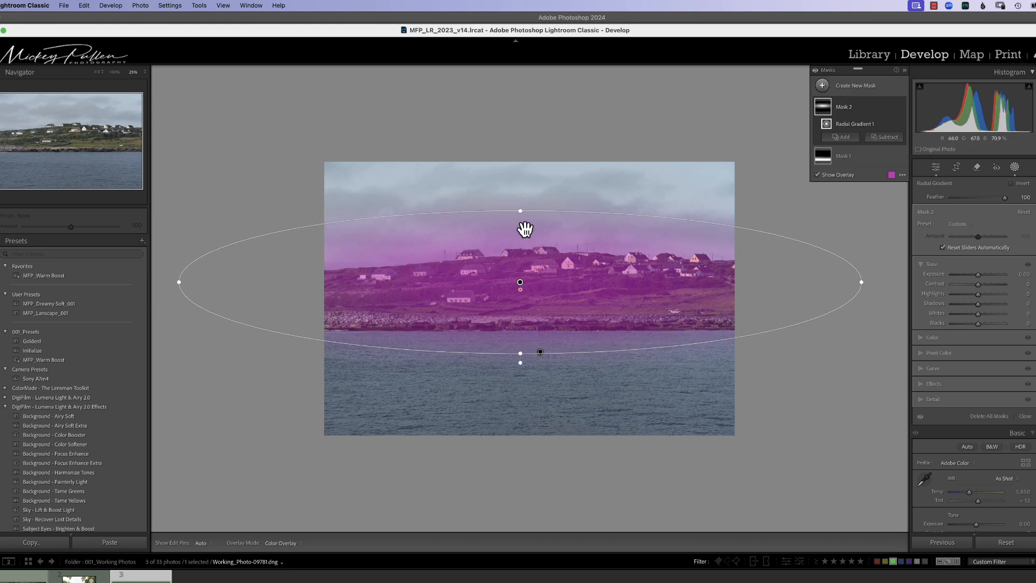
pyautogui.moveTo(540, 352); pyautogui.dragTo(539, 340)
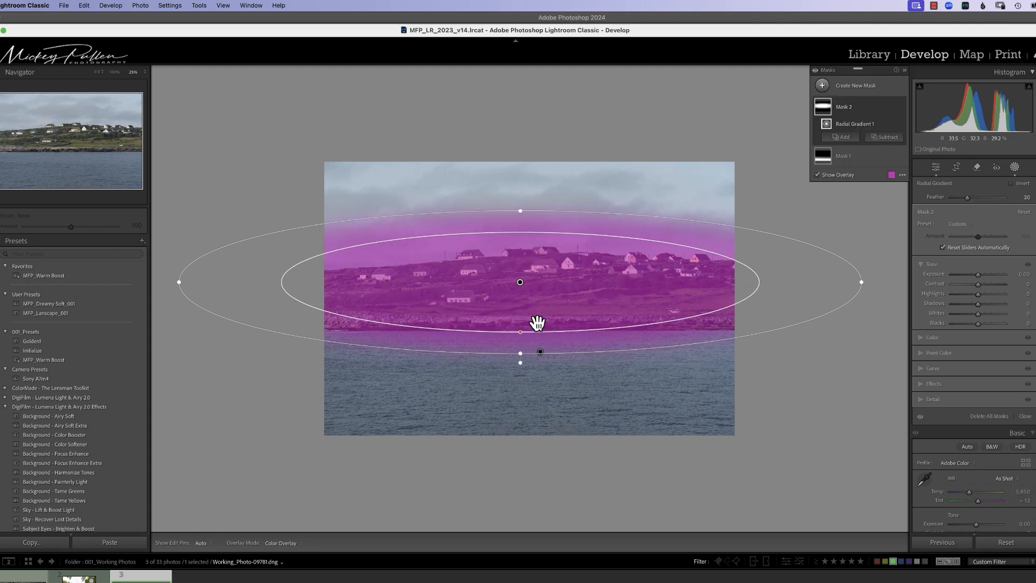
pyautogui.moveTo(527, 291); pyautogui.dragTo(529, 298)
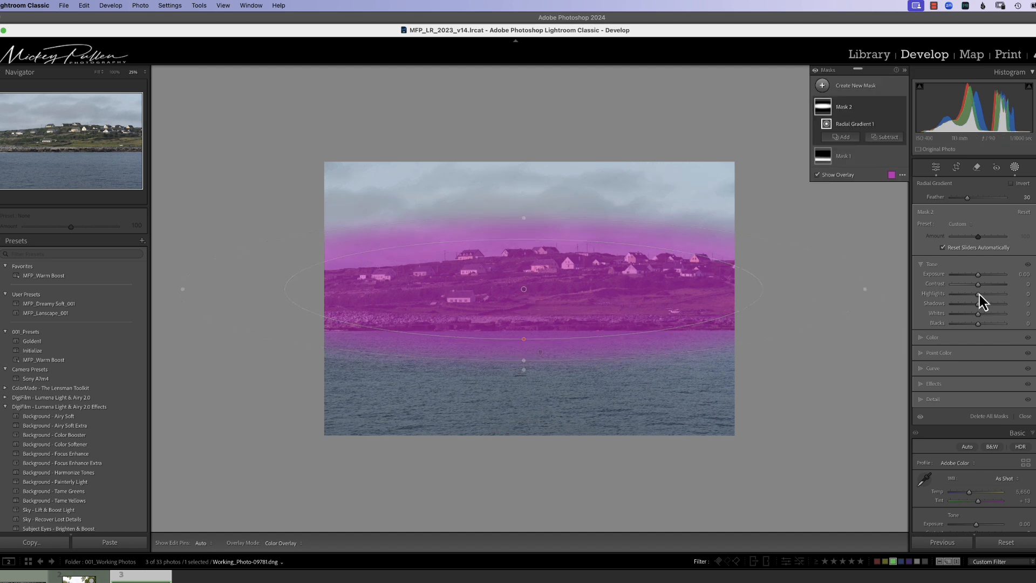
# Set the radial gradient mask's Exposure to 0.81 and Dehaze to 36
pyautogui.moveTo(978, 280); pyautogui.dragTo(985, 286)
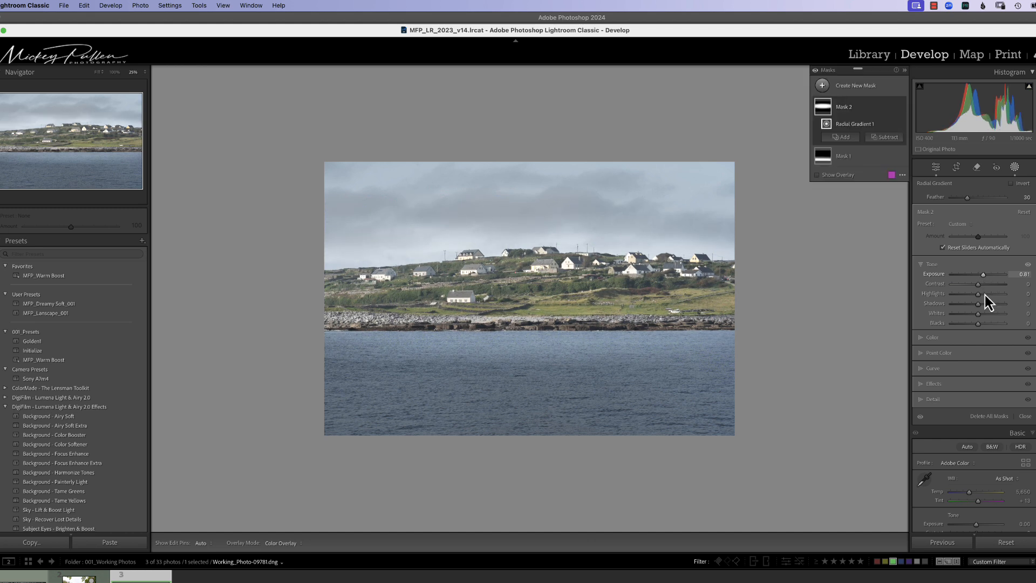
pyautogui.click(937, 386)
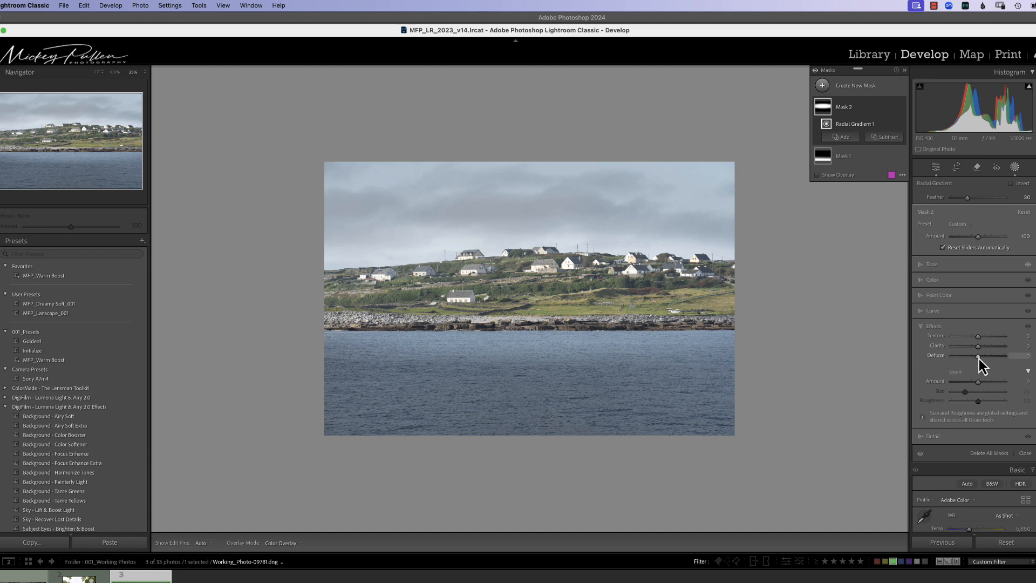
pyautogui.moveTo(979, 358); pyautogui.dragTo(989, 357)
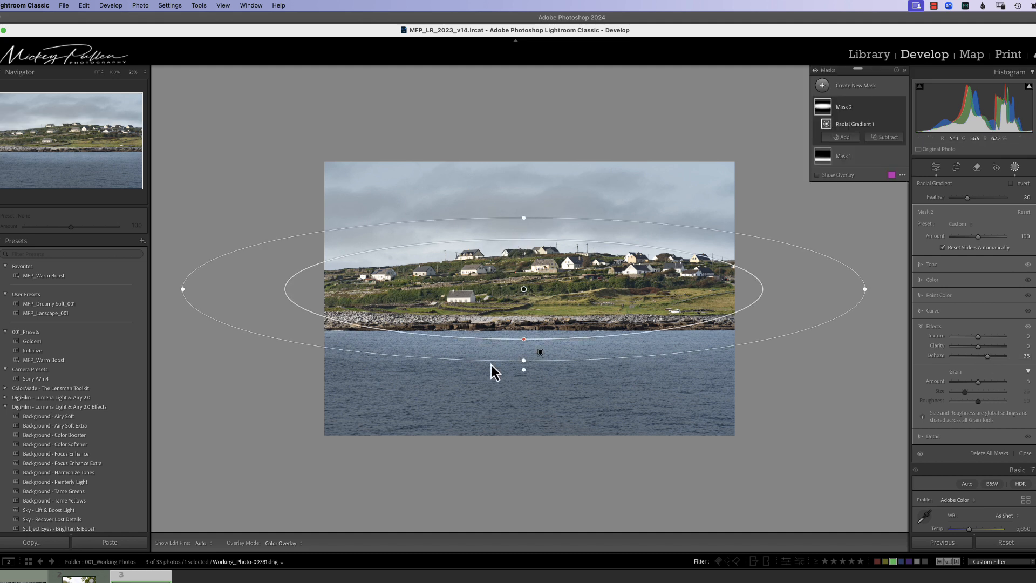
# Subtract the sky from the village mask and display the mask overlay
pyautogui.click(883, 138)
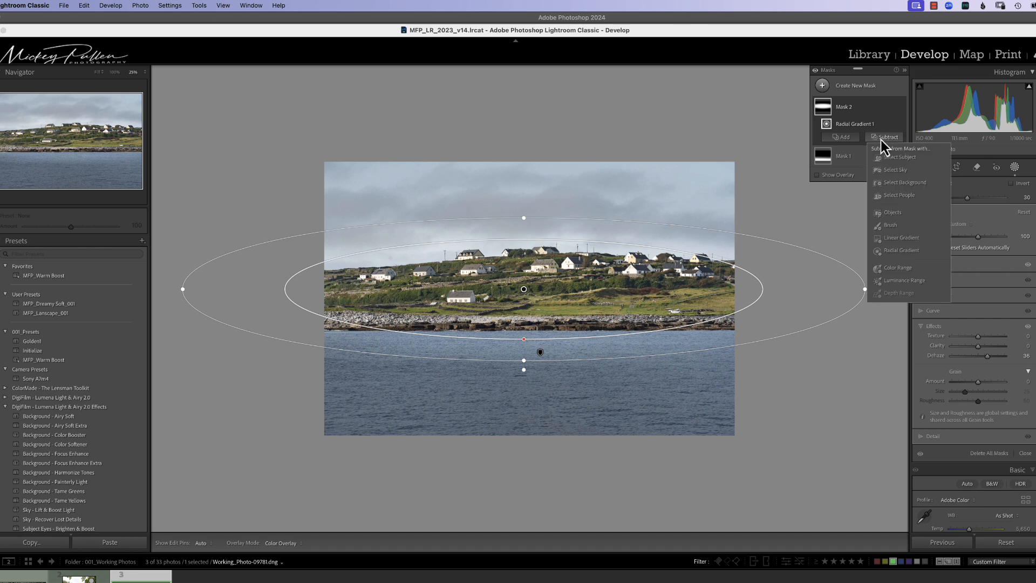
pyautogui.click(890, 172)
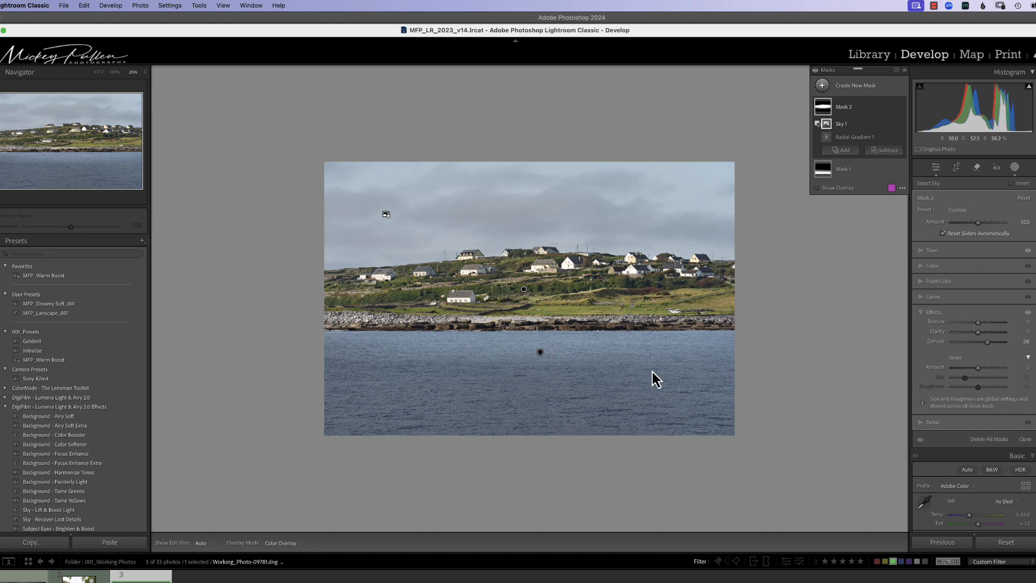
pyautogui.click(817, 188)
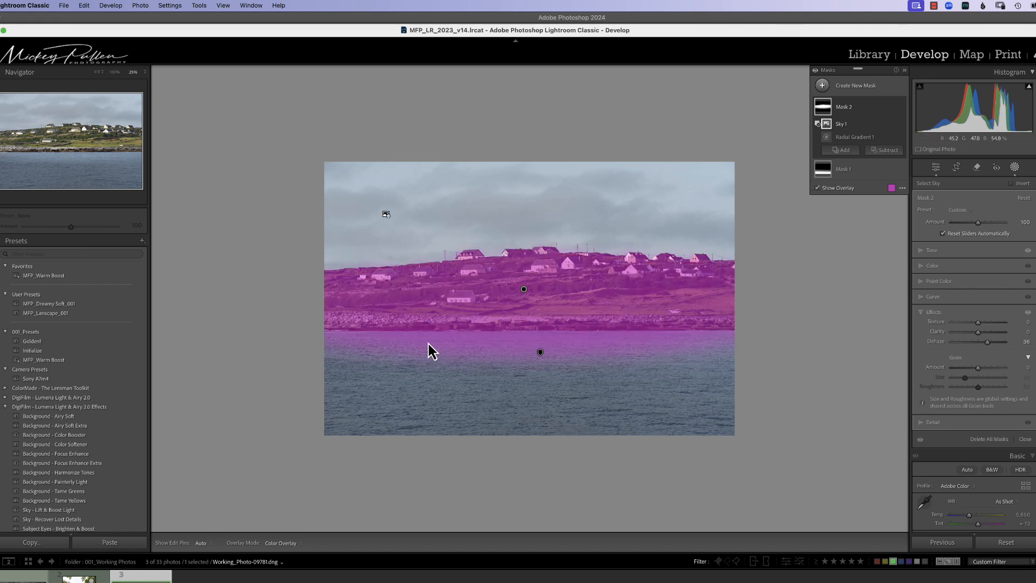
# Subtract a linear gradient running from the water up past the shoreline from the village mask, and hide the editing pins
pyautogui.click(885, 151)
pyautogui.click(898, 251)
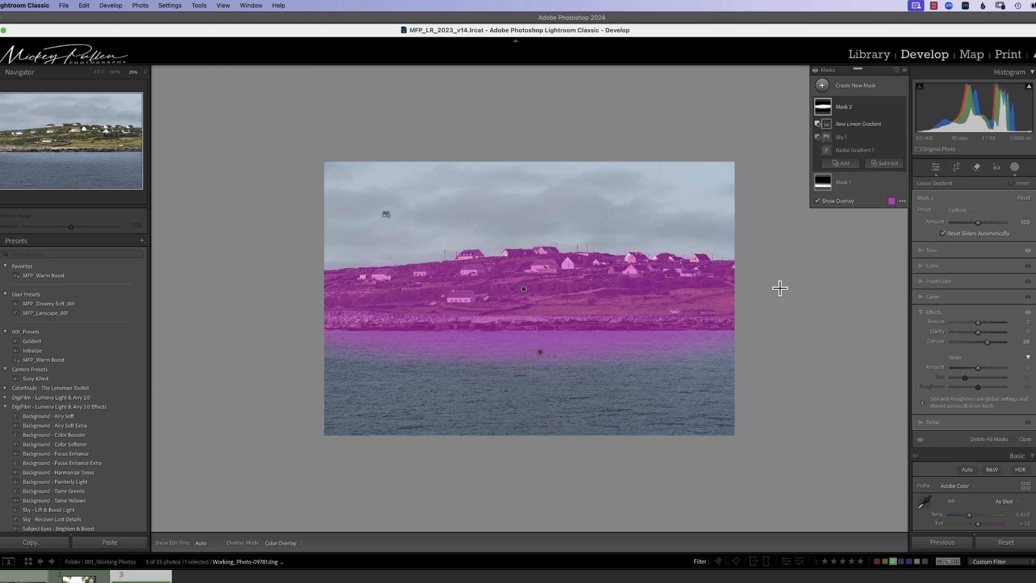
pyautogui.moveTo(561, 356); pyautogui.dragTo(560, 298)
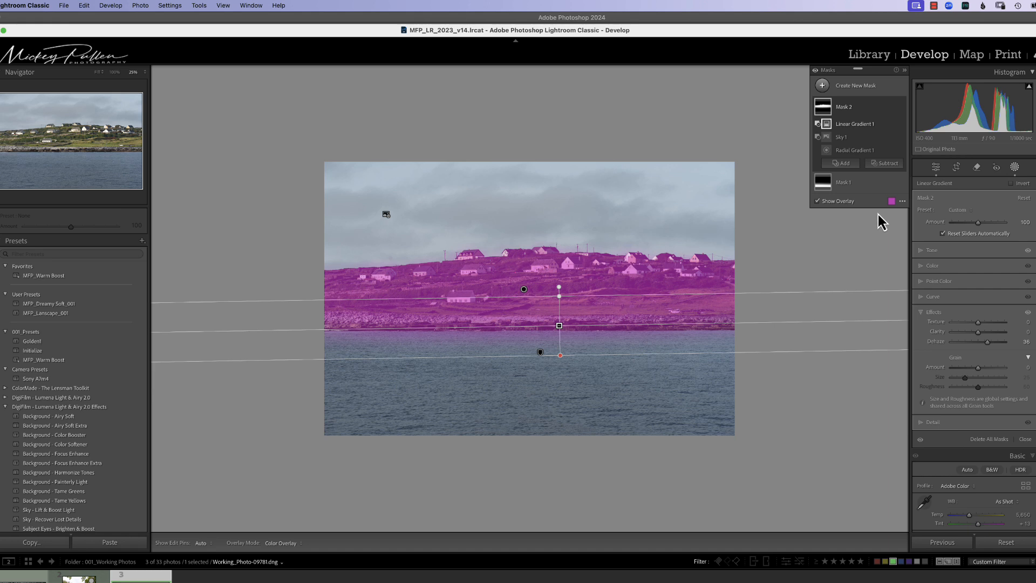
pyautogui.press('h')
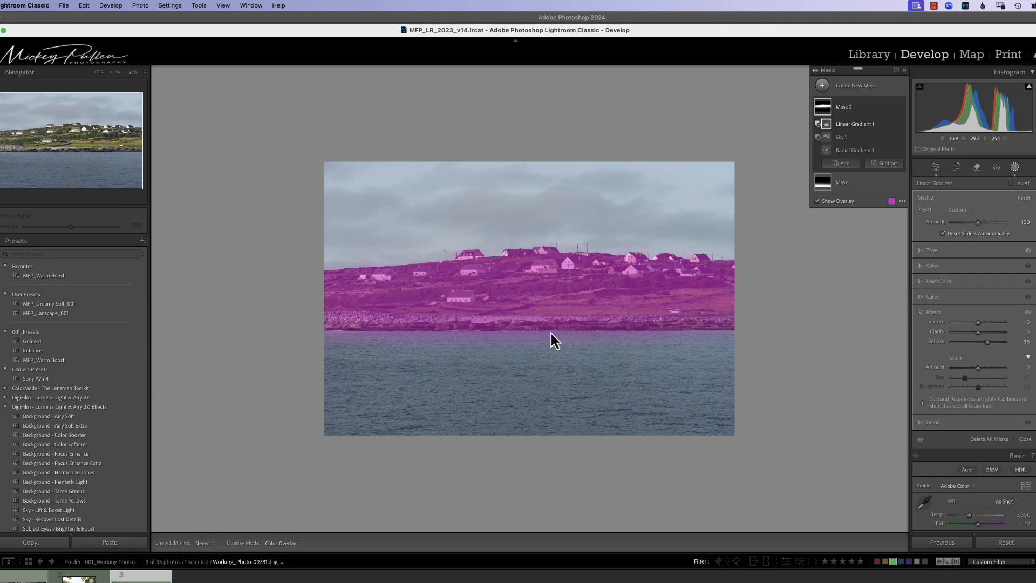
# Set the village mask's Exposure to 1.11 with the overlay hidden
pyautogui.click(932, 251)
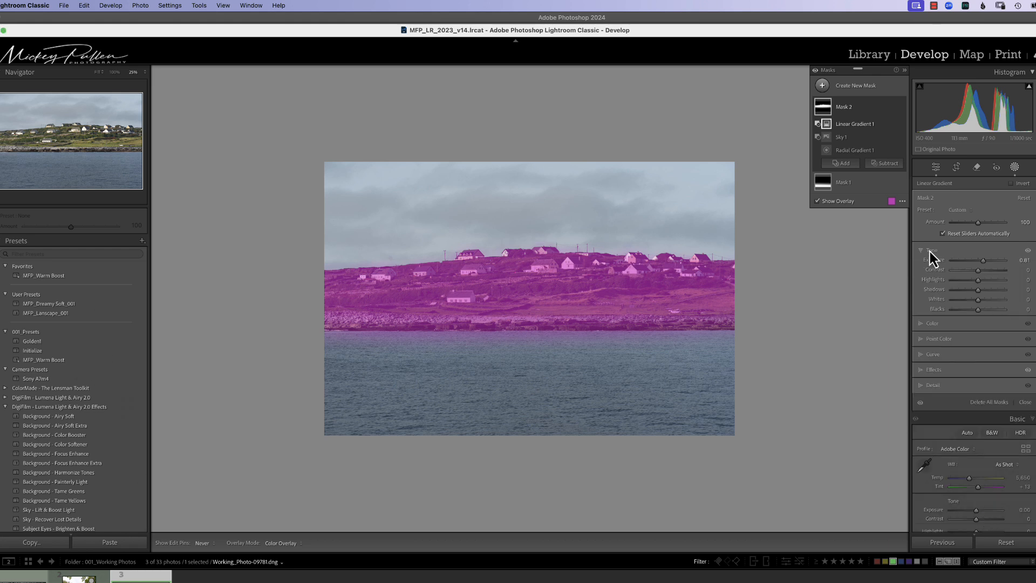
pyautogui.moveTo(976, 260); pyautogui.dragTo(979, 263)
pyautogui.press('o')
pyautogui.moveTo(983, 262); pyautogui.dragTo(985, 263)
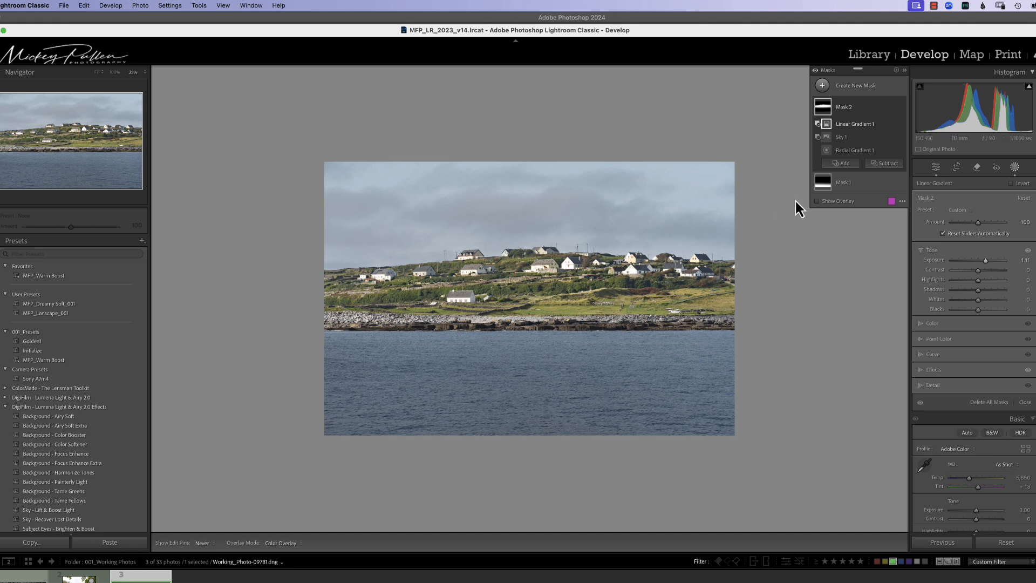
# Sample the yellow-green grass with Point Color in the village mask and set its Sat Shift to 22 and Lum Shift to 15
pyautogui.click(817, 205)
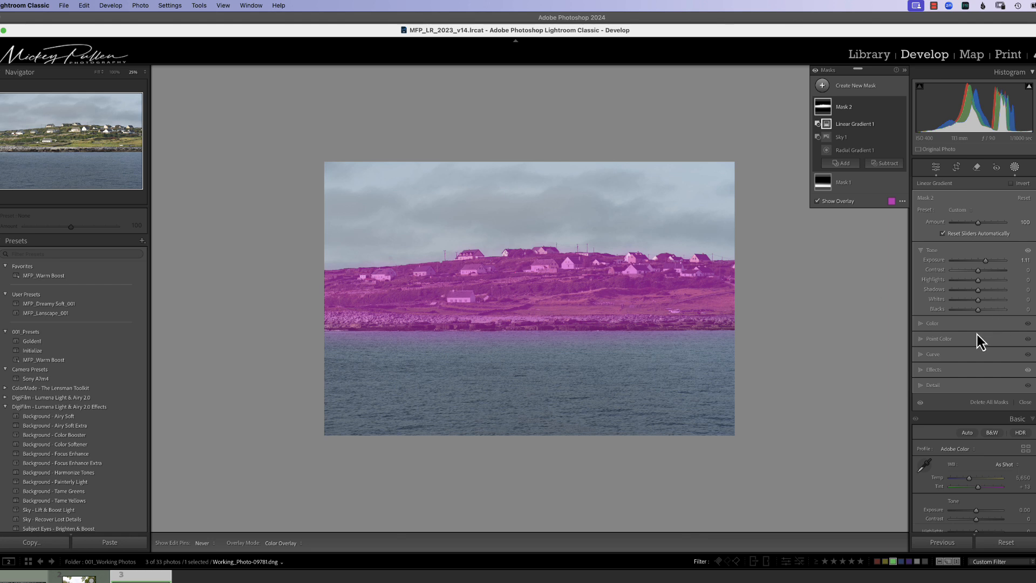
pyautogui.click(923, 339)
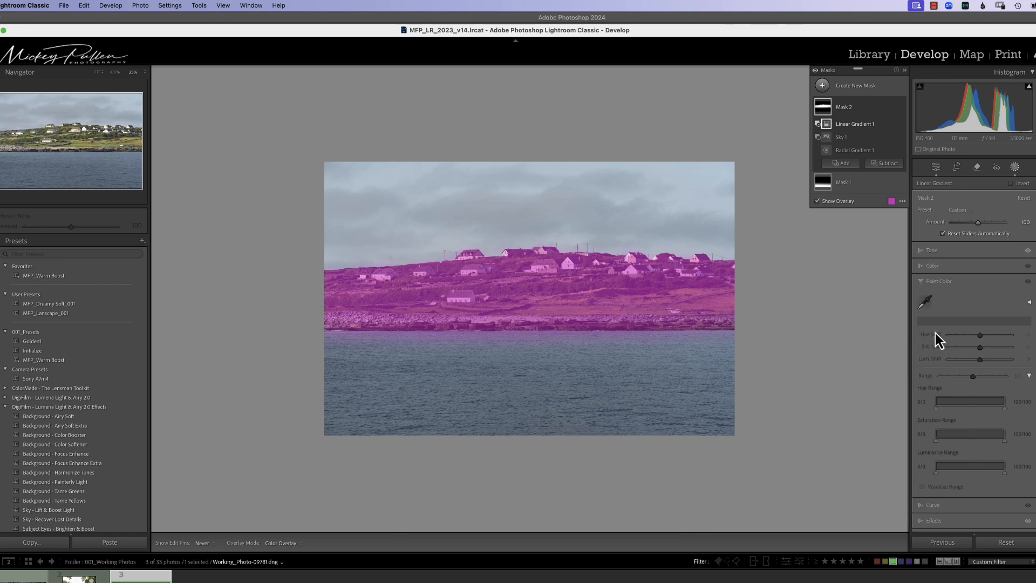
pyautogui.click(925, 297)
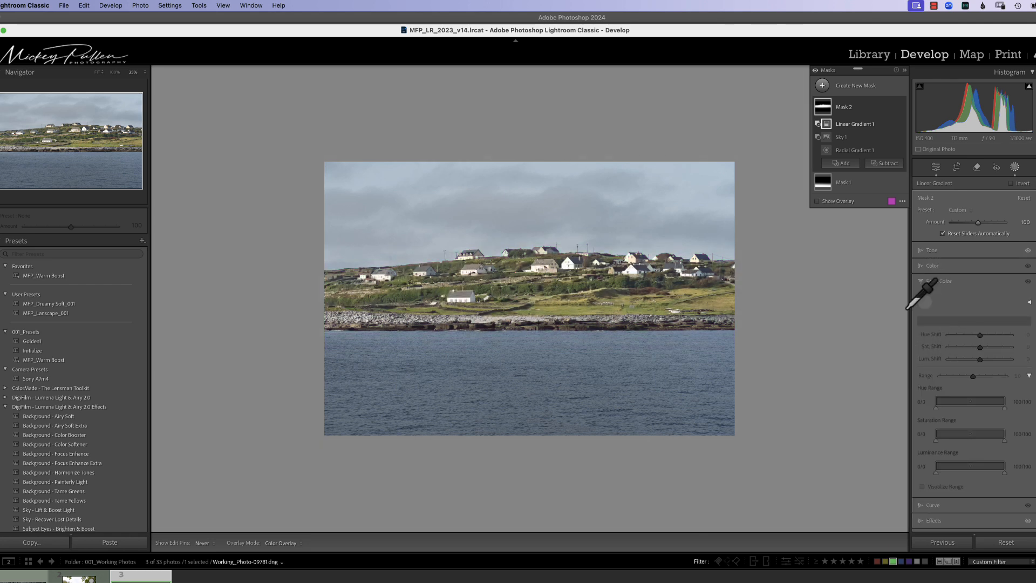
pyautogui.click(551, 309)
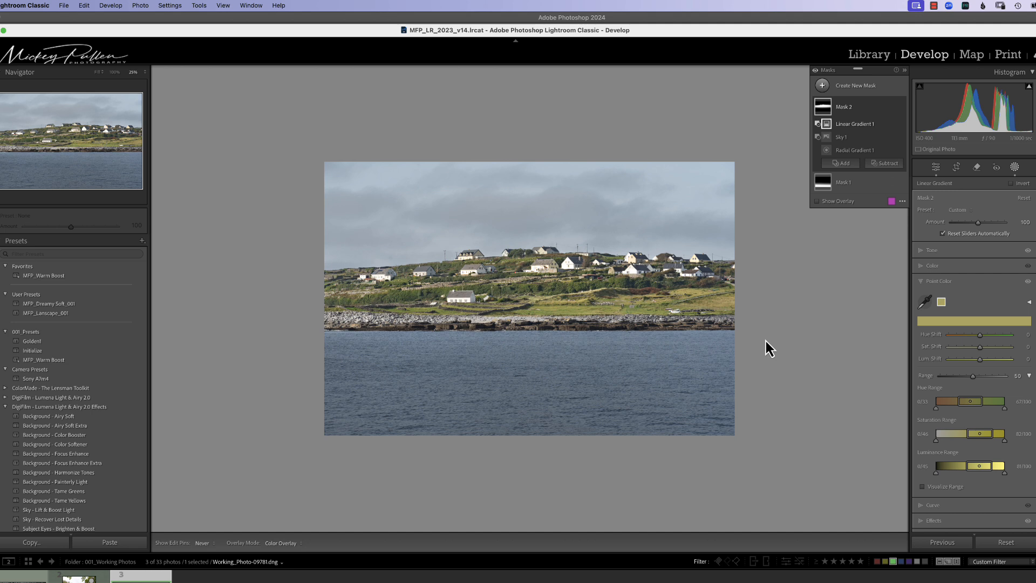
pyautogui.moveTo(981, 349)
pyautogui.mouseDown()
pyautogui.moveTo(989, 348)
pyautogui.moveTo(983, 361)
pyautogui.mouseUp()
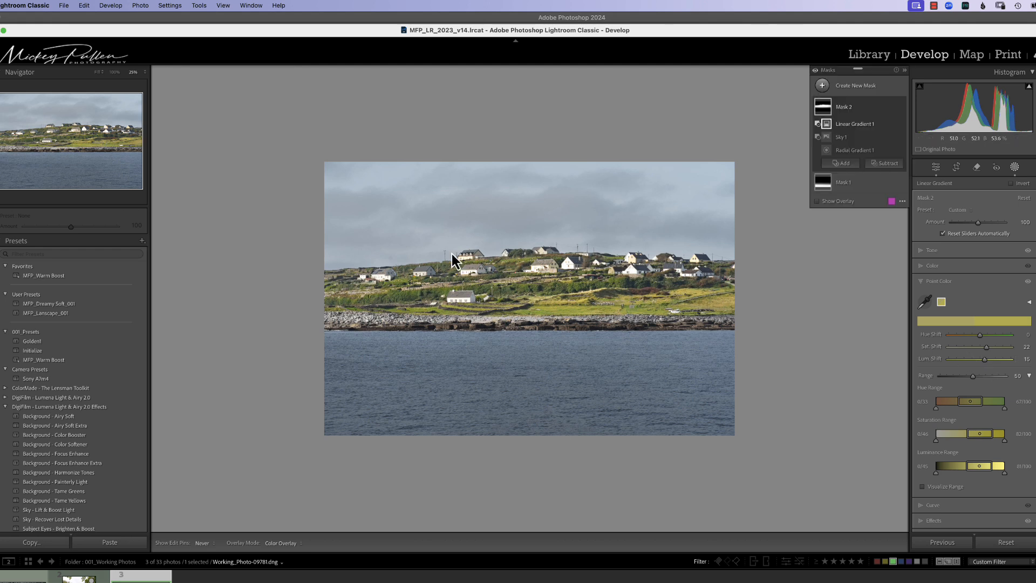
# Check the village mask's coverage with the overlay, and turn on the clipping display for whites and darks
pyautogui.click(816, 201)
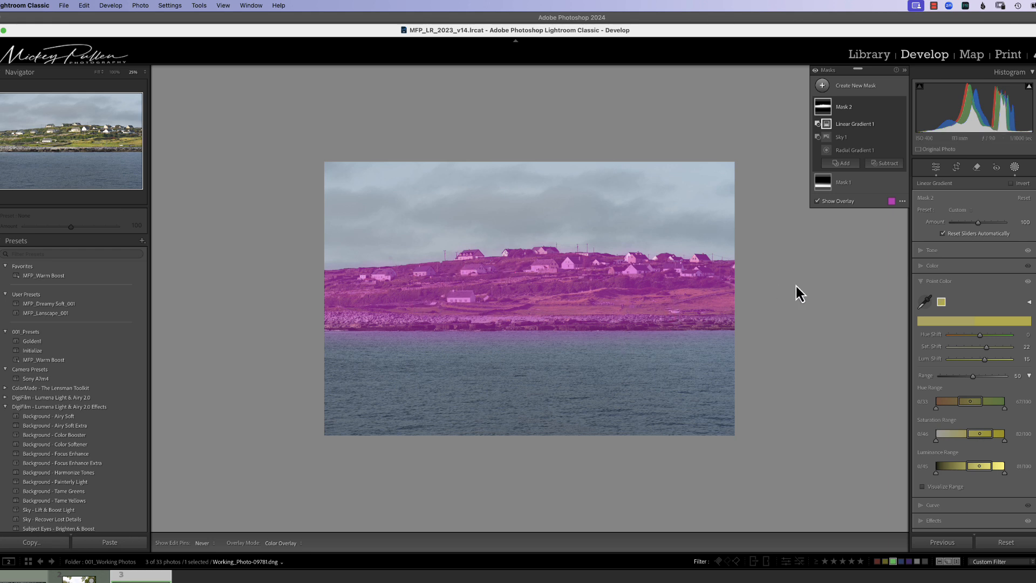
pyautogui.click(817, 202)
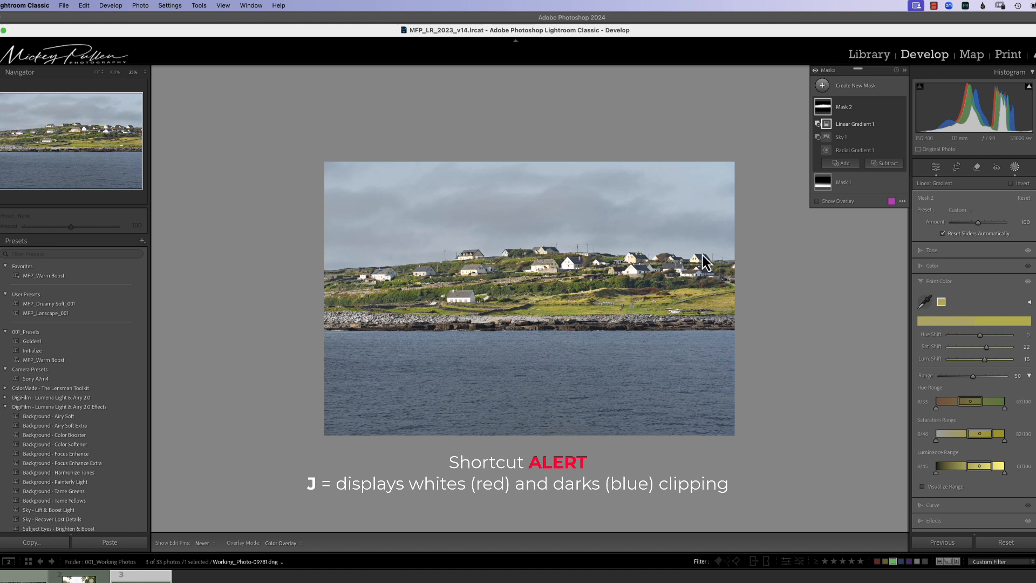
pyautogui.press('j')
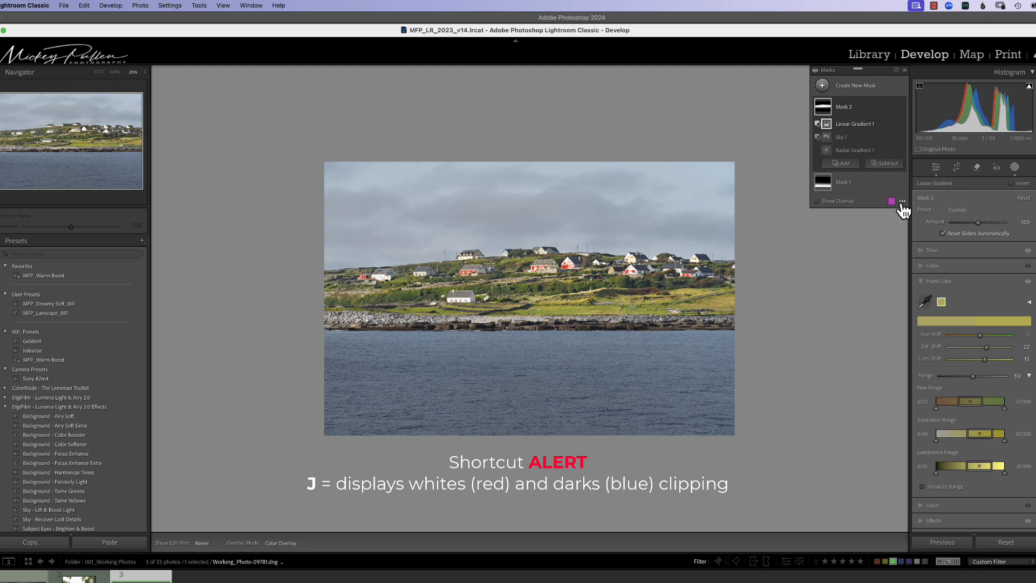
# Subtract a luminance range sampled from a bright white house wall from the village mask
pyautogui.click(885, 164)
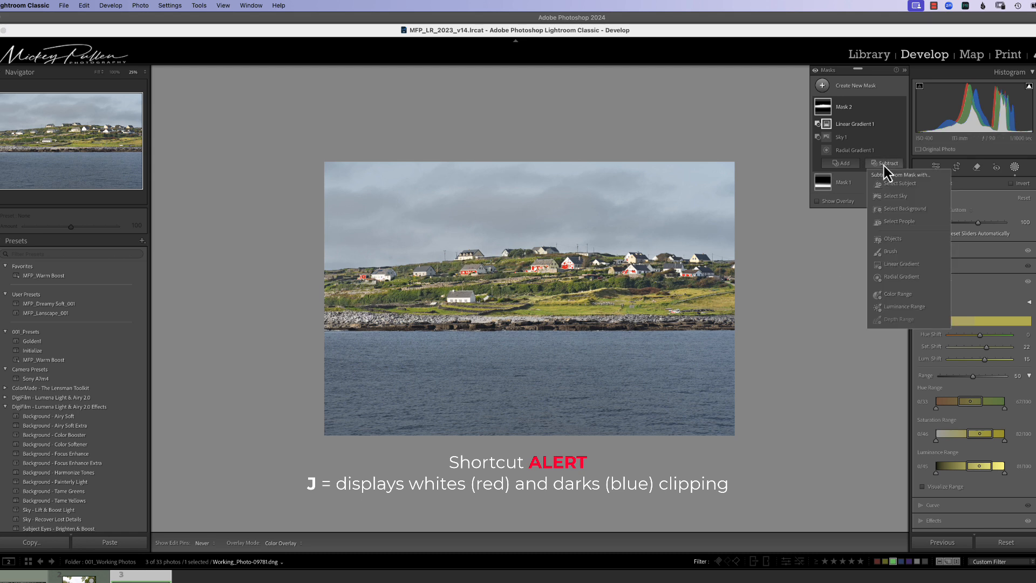
pyautogui.click(903, 308)
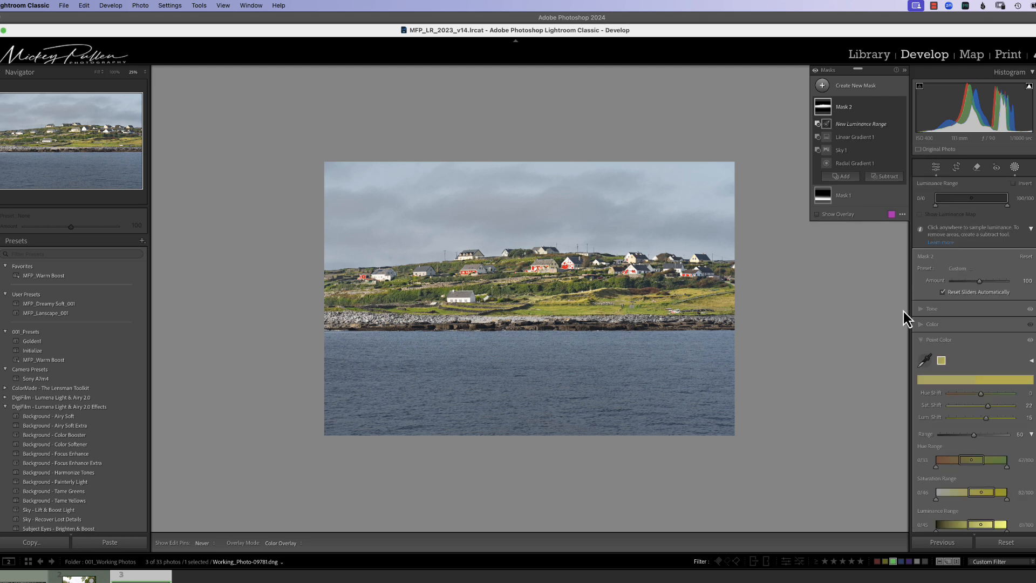
pyautogui.click(632, 277)
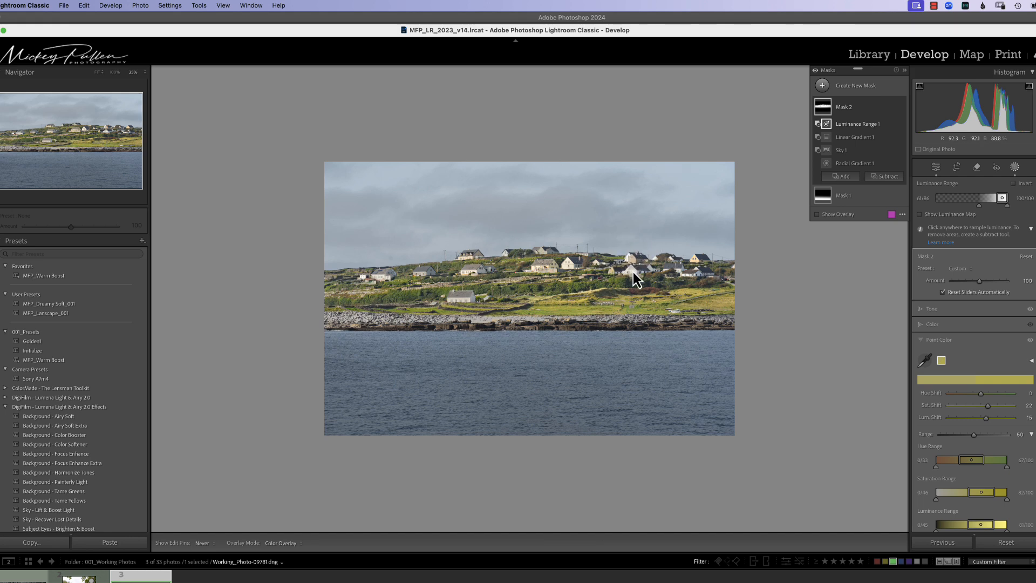
# Lower the village mask's Highlights to -25 and Whites to -20, and check its coverage with the overlay
pyautogui.click(933, 308)
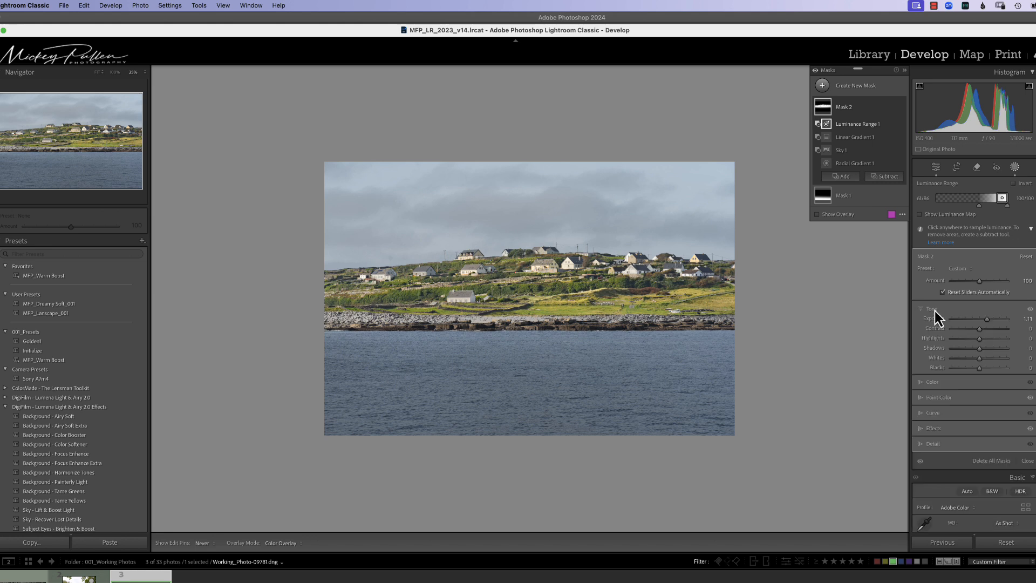
pyautogui.moveTo(980, 360)
pyautogui.mouseDown()
pyautogui.moveTo(971, 362)
pyautogui.moveTo(971, 342)
pyautogui.mouseUp()
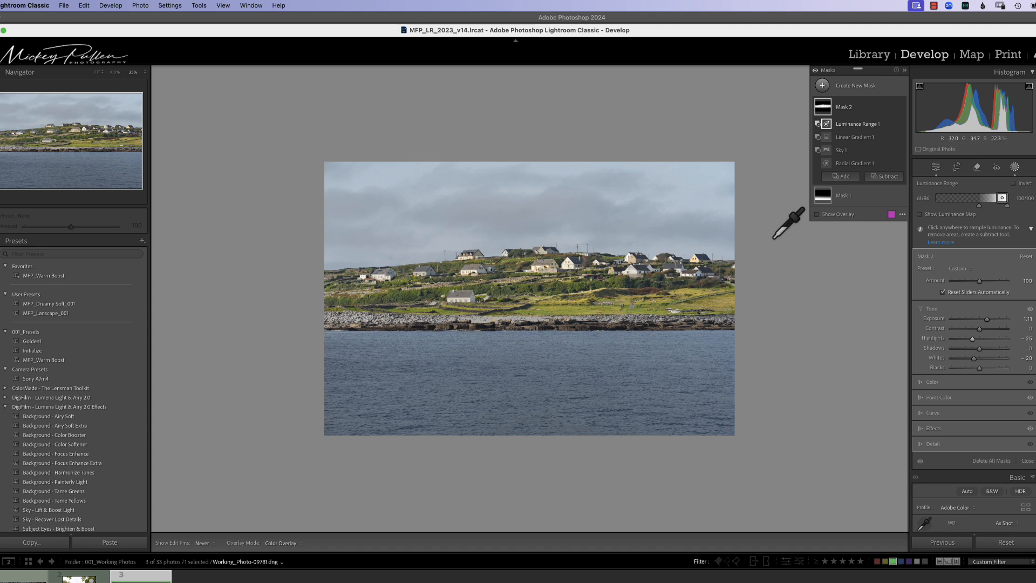
pyautogui.click(819, 215)
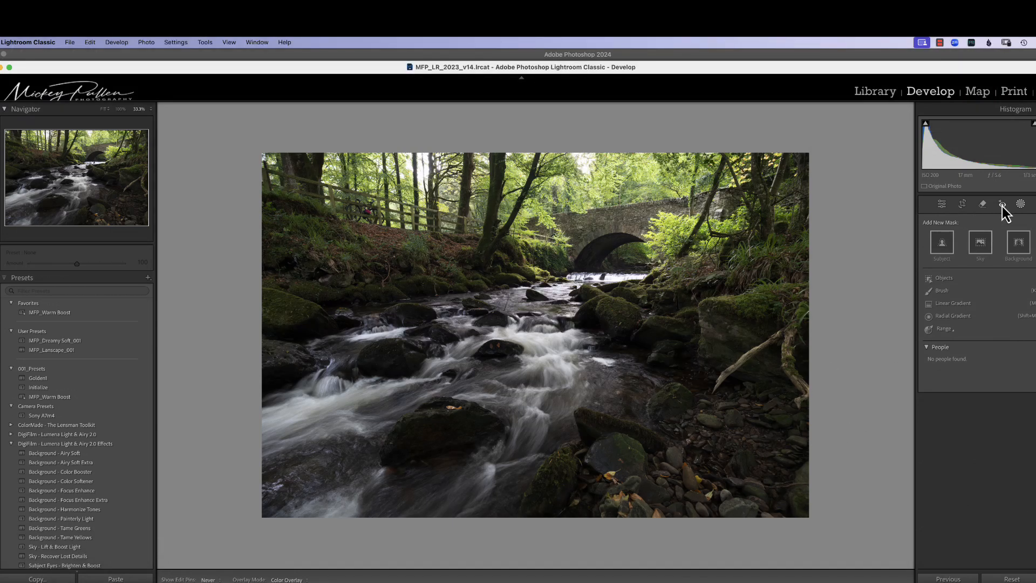
# Add a radial gradient mask over the stones on the river's near right bank, tilted along the bank, with Feather at 100
pyautogui.click(942, 317)
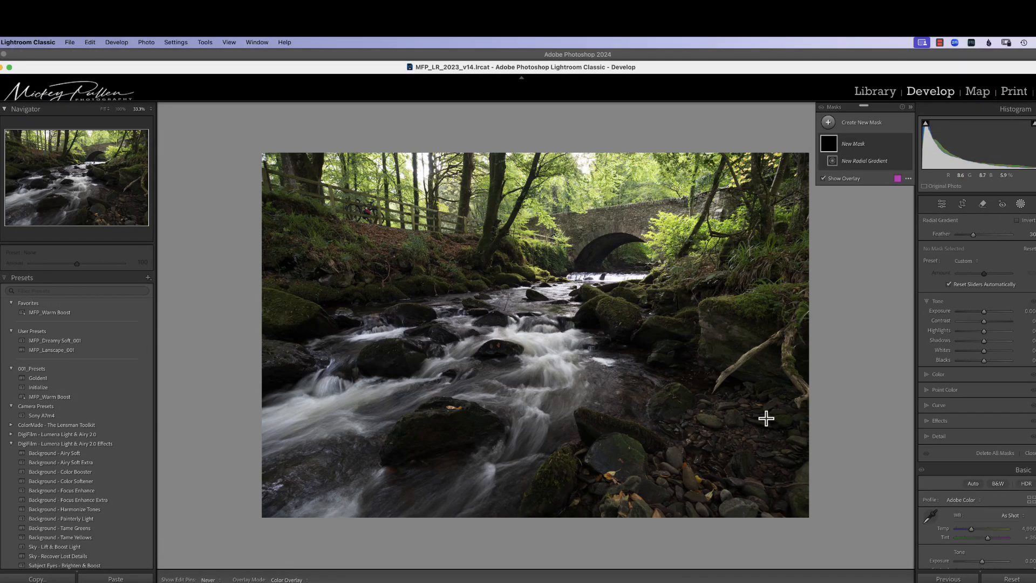
pyautogui.moveTo(675, 434); pyautogui.dragTo(805, 520)
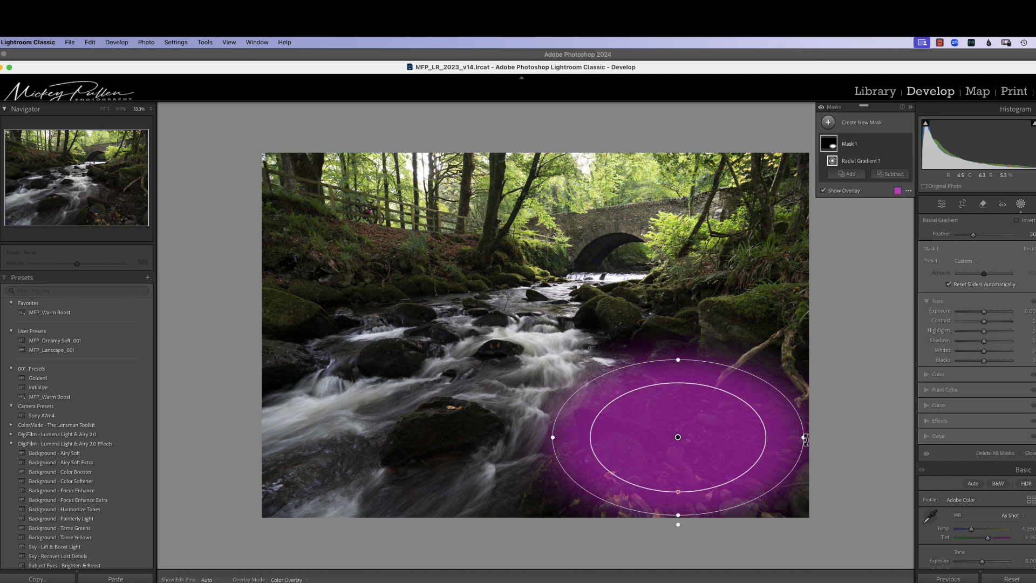
pyautogui.click(809, 441)
pyautogui.moveTo(807, 438); pyautogui.dragTo(805, 431)
pyautogui.moveTo(678, 489); pyautogui.dragTo(700, 436)
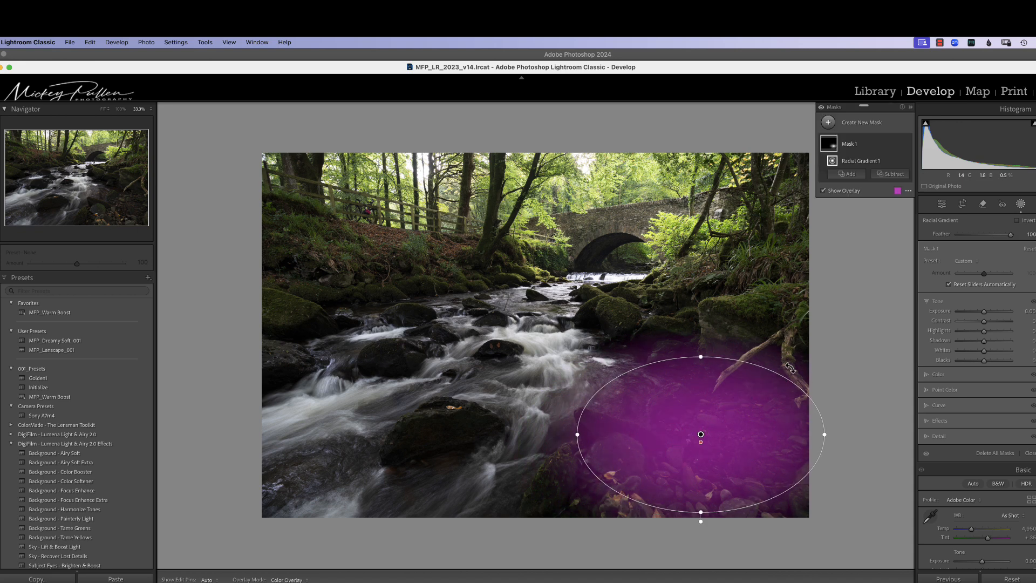
pyautogui.moveTo(775, 372); pyautogui.dragTo(737, 352)
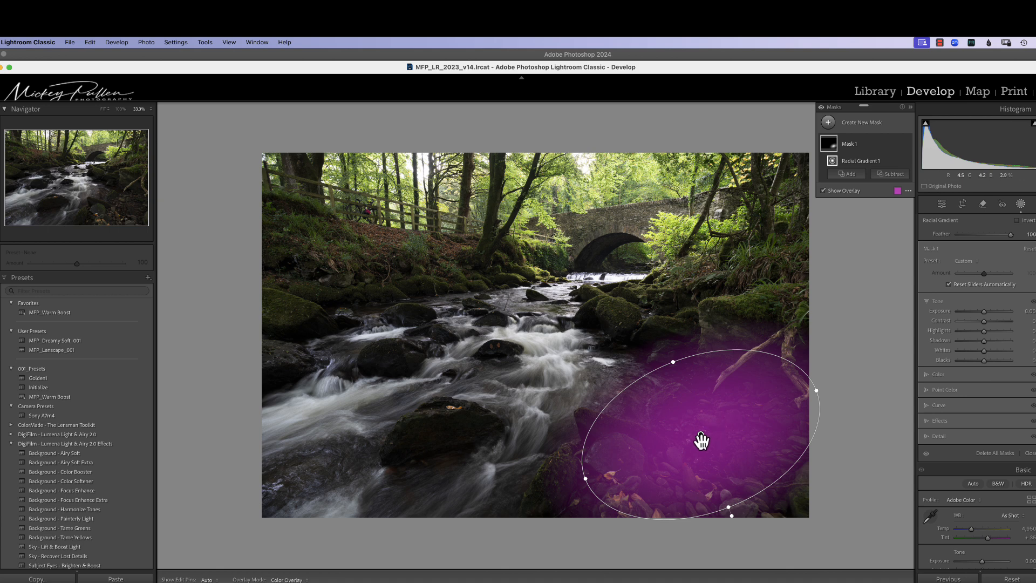
pyautogui.moveTo(701, 434); pyautogui.dragTo(698, 445)
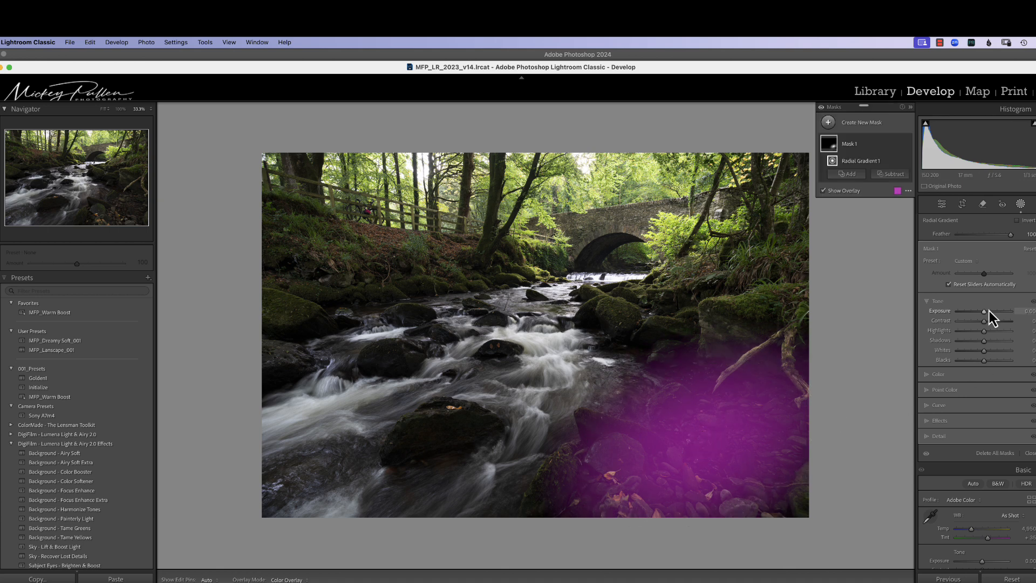
# Raise the stone mask's Exposure to about 1.8, slightly enlarge its ellipse and set its Feather to 74
pyautogui.moveTo(985, 312); pyautogui.dragTo(997, 312)
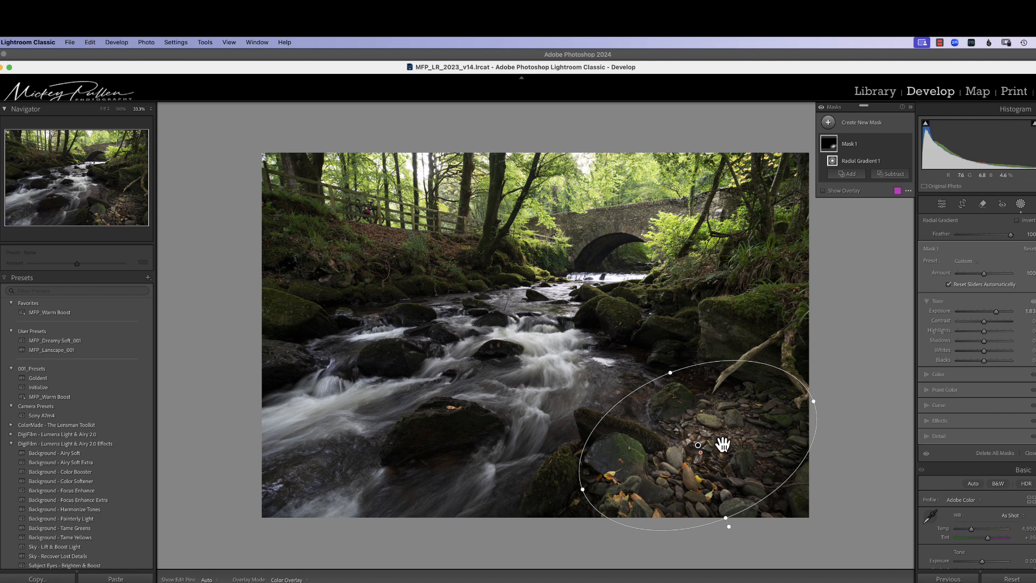
pyautogui.moveTo(669, 371); pyautogui.dragTo(665, 361)
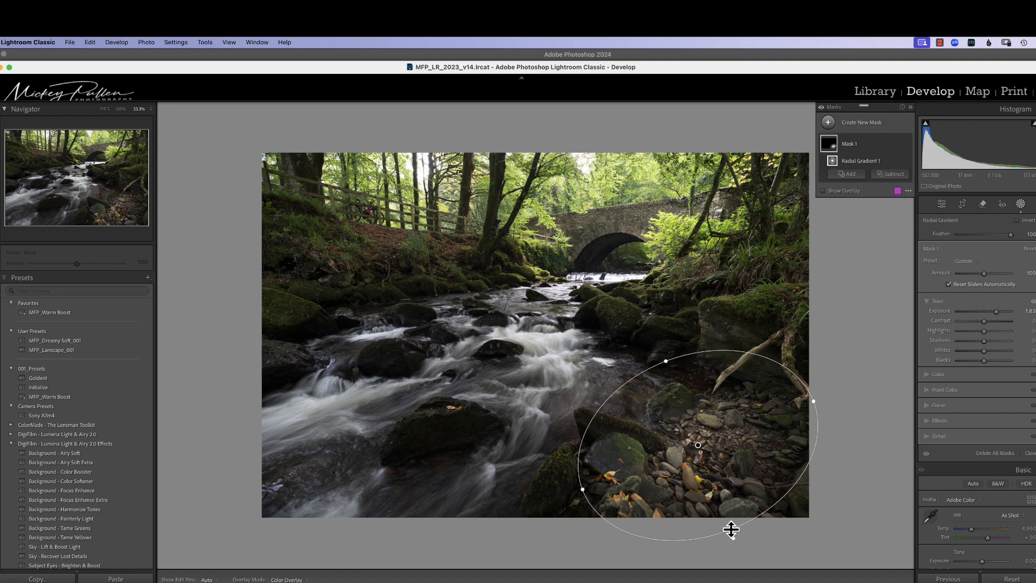
pyautogui.moveTo(730, 530); pyautogui.dragTo(730, 519)
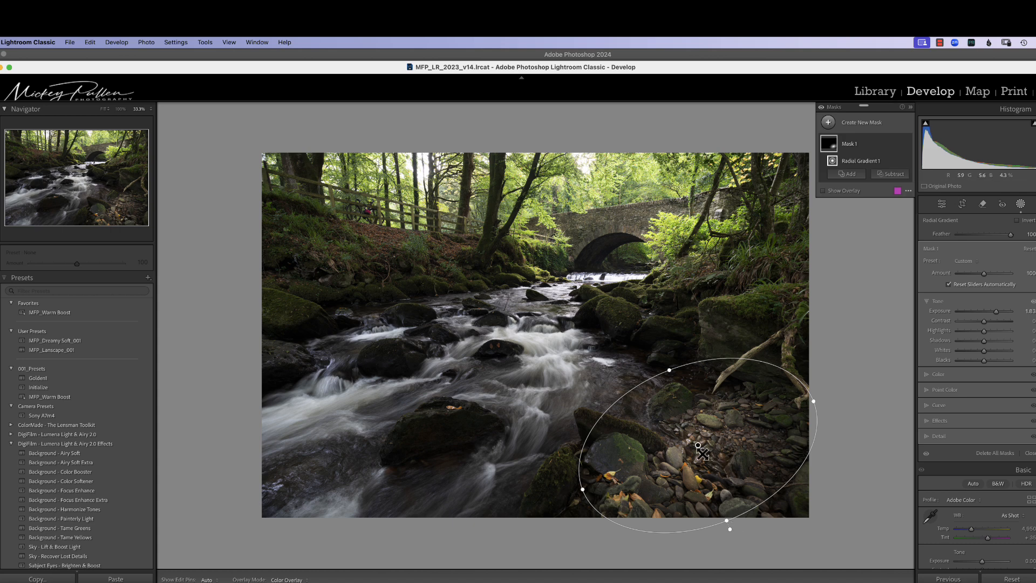
pyautogui.moveTo(698, 444); pyautogui.dragTo(722, 480)
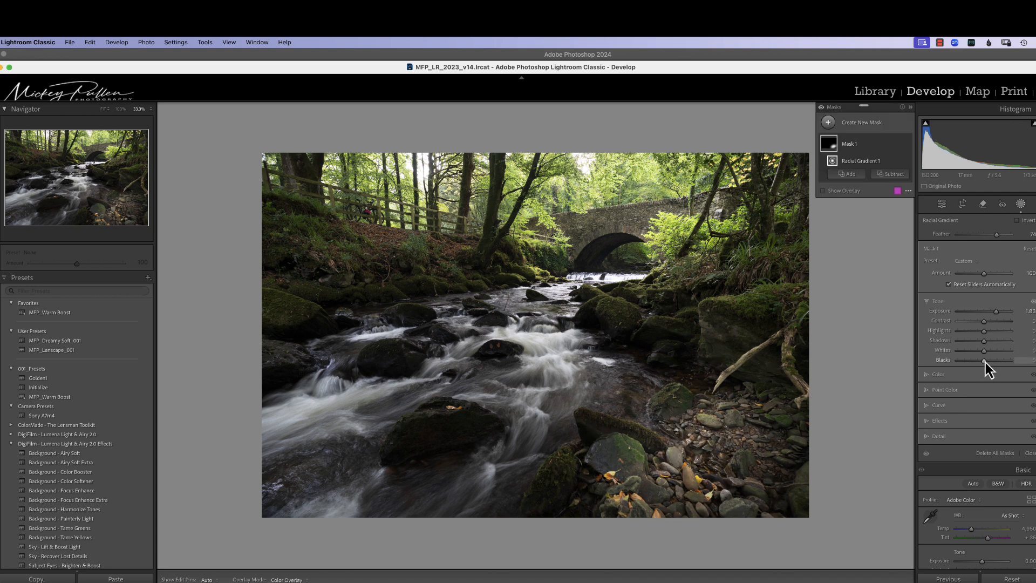
# Set the stone mask's Blacks to -24 and Saturation to 42
pyautogui.moveTo(985, 361); pyautogui.dragTo(978, 365)
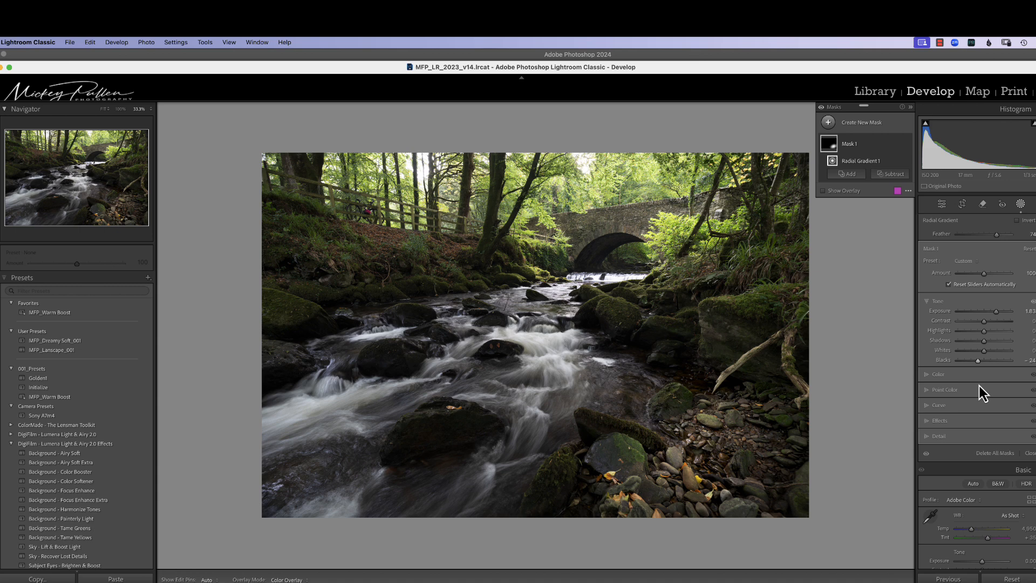
pyautogui.click(949, 393)
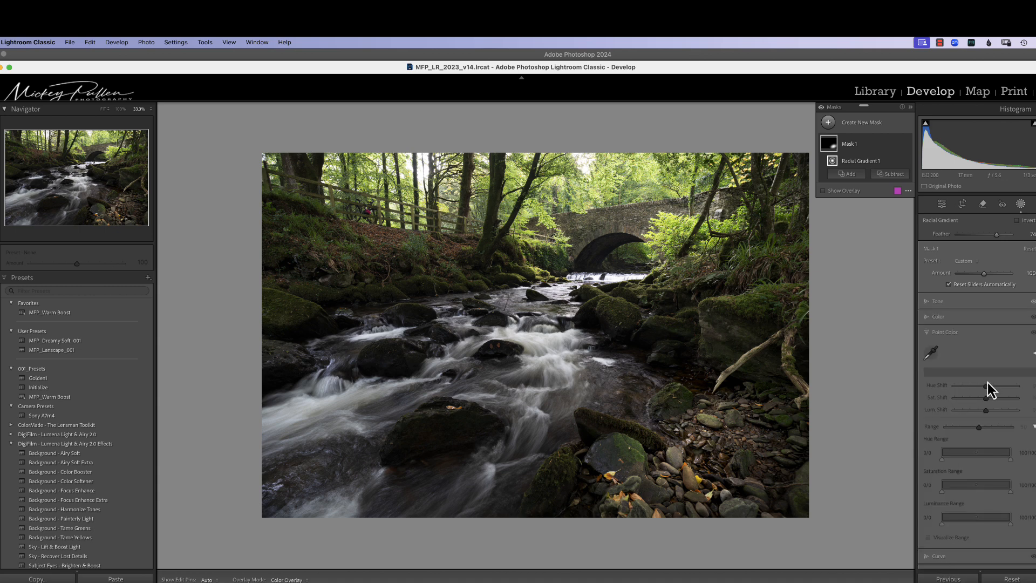
pyautogui.click(939, 319)
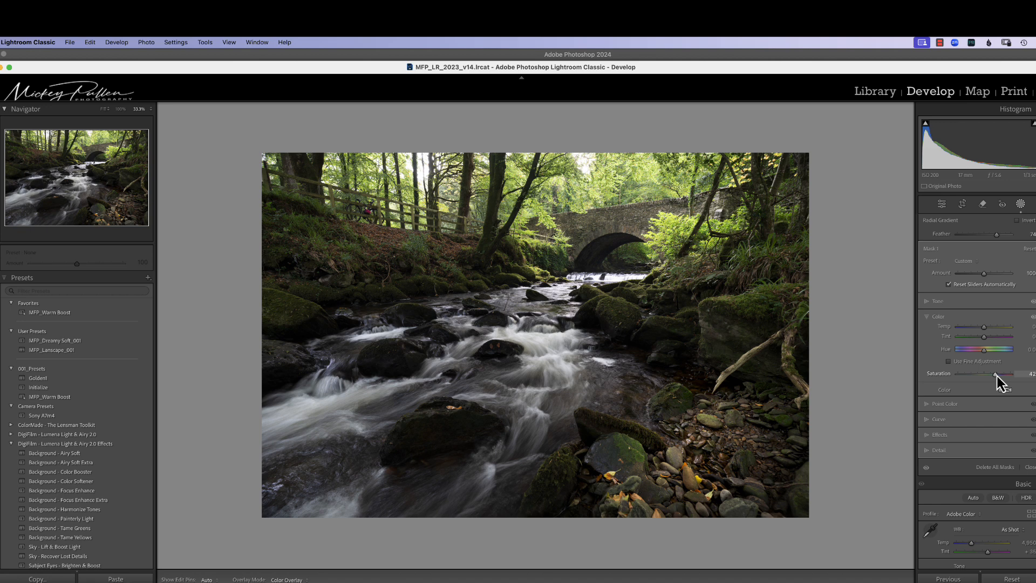
pyautogui.moveTo(996, 375); pyautogui.dragTo(995, 375)
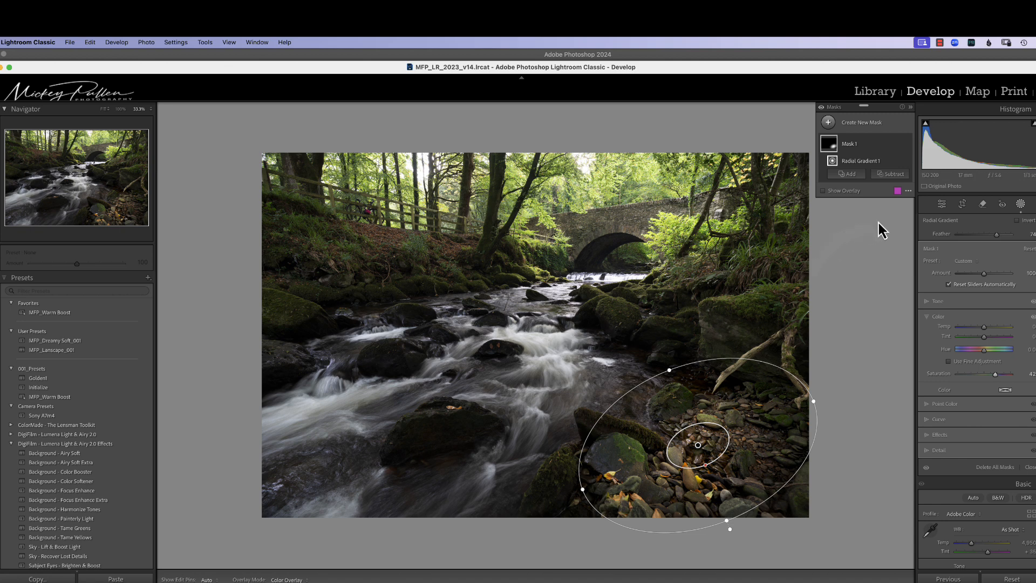
# Create a new radial gradient mask over the mossy top of the large rock on the right bank, tilted slightly
pyautogui.click(827, 123)
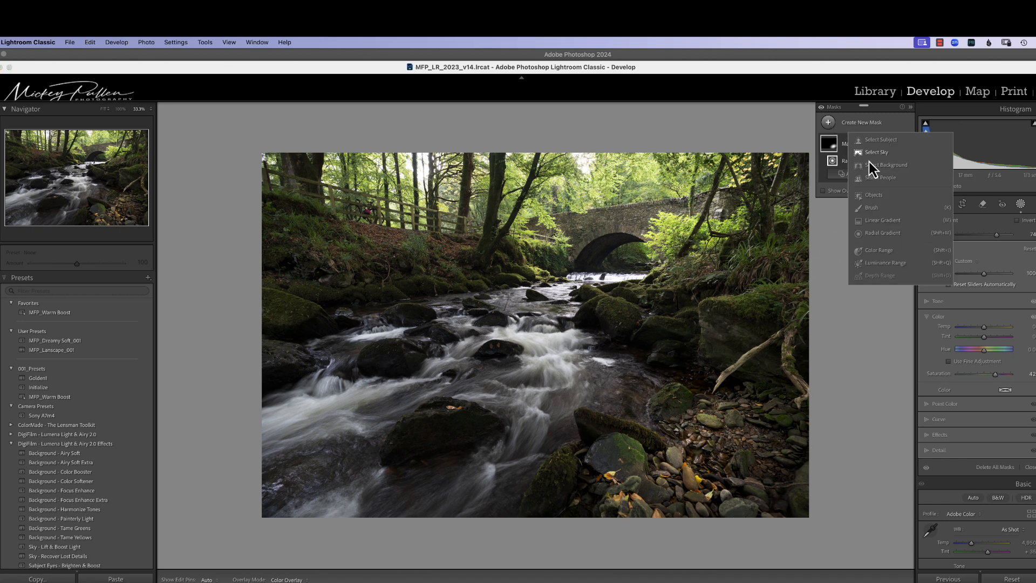
pyautogui.click(879, 232)
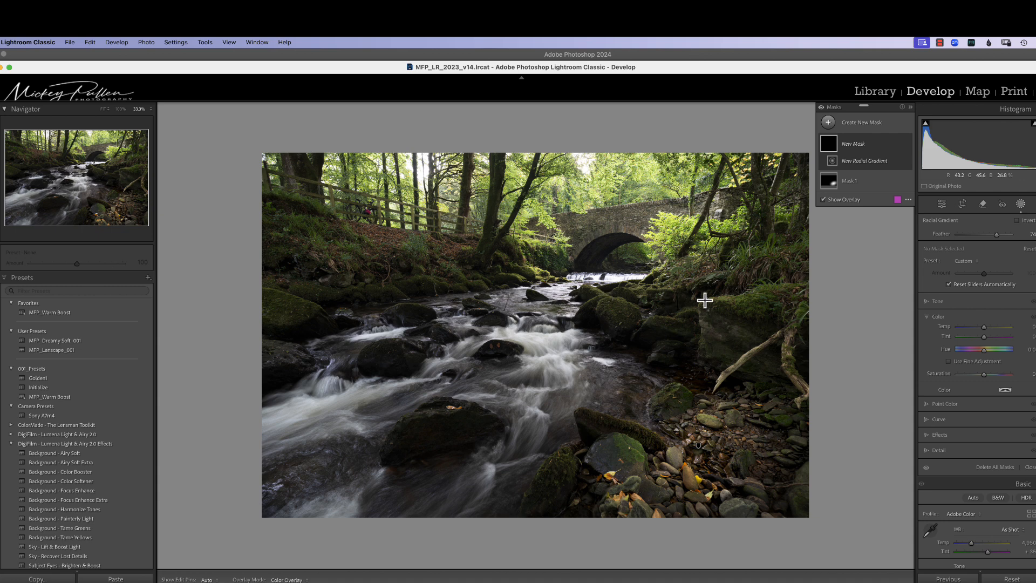
pyautogui.moveTo(711, 298)
pyautogui.mouseDown()
pyautogui.moveTo(768, 319)
pyautogui.moveTo(739, 302)
pyautogui.moveTo(756, 303)
pyautogui.mouseUp()
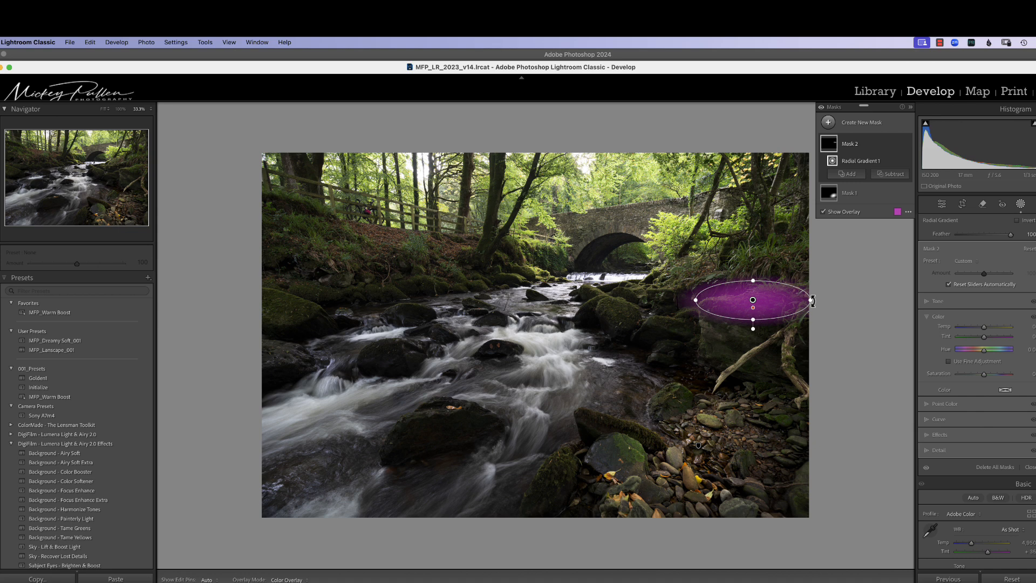
pyautogui.moveTo(818, 310); pyautogui.dragTo(820, 305)
# Set the mossy rock mask's Exposure to 0.87 and Whites to 10
pyautogui.click(938, 301)
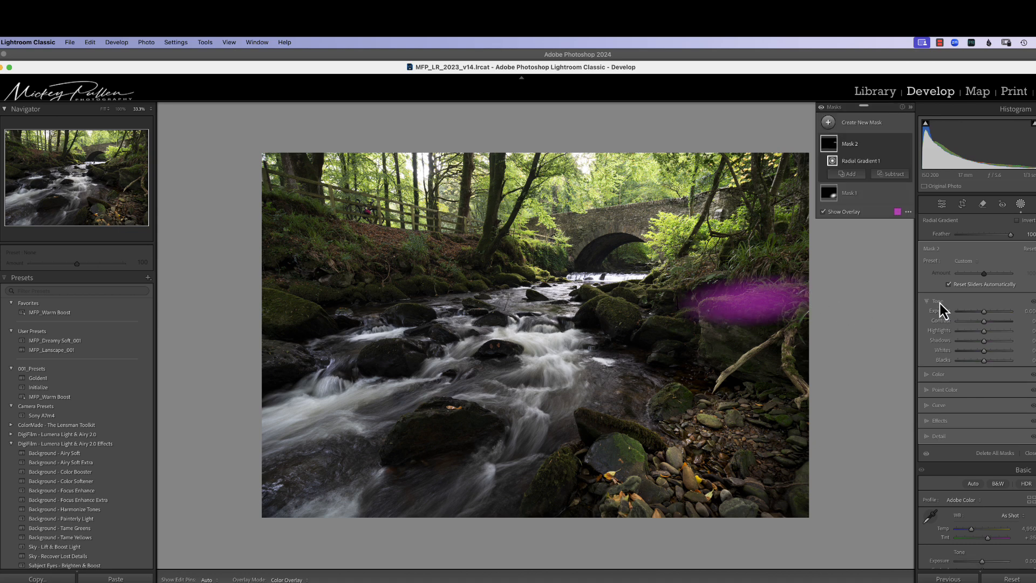
pyautogui.moveTo(983, 311); pyautogui.dragTo(988, 312)
pyautogui.moveTo(984, 350); pyautogui.dragTo(989, 312)
pyautogui.click(944, 376)
pyautogui.click(940, 302)
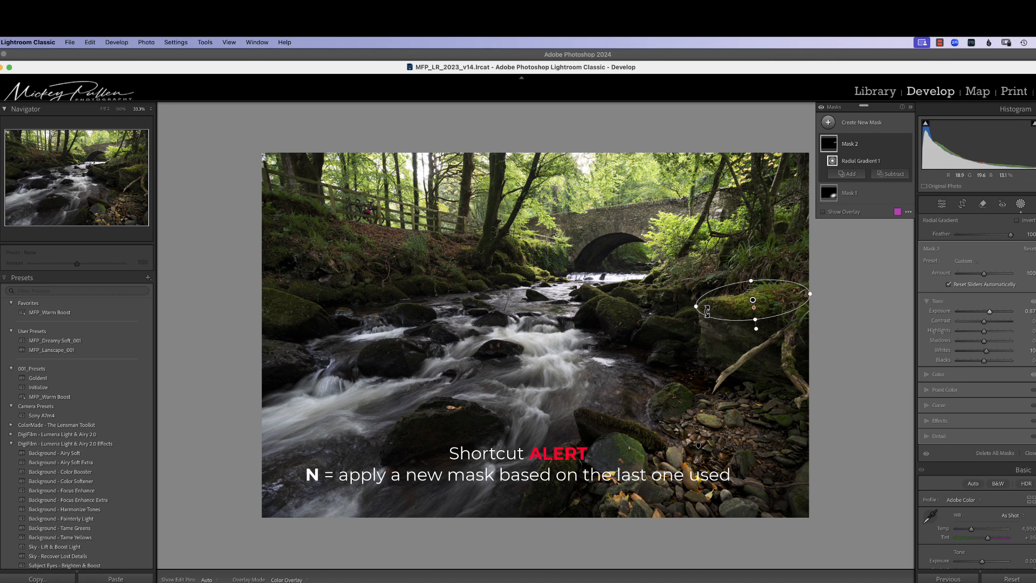
# Add another radial gradient mask over the rocks just below the bridge and raise its Exposure to 0.86
pyautogui.press('n')
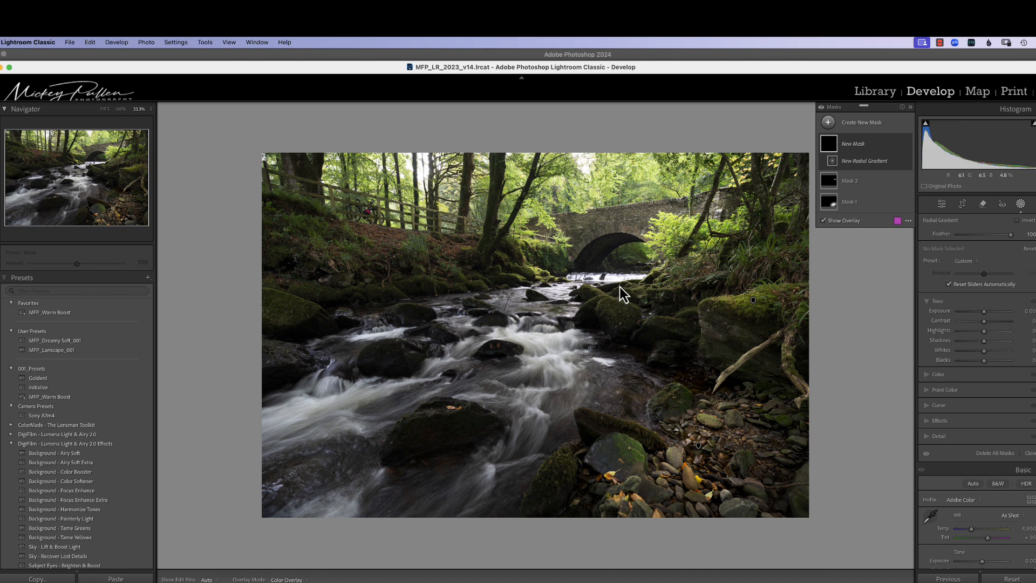
pyautogui.moveTo(616, 285); pyautogui.dragTo(645, 295)
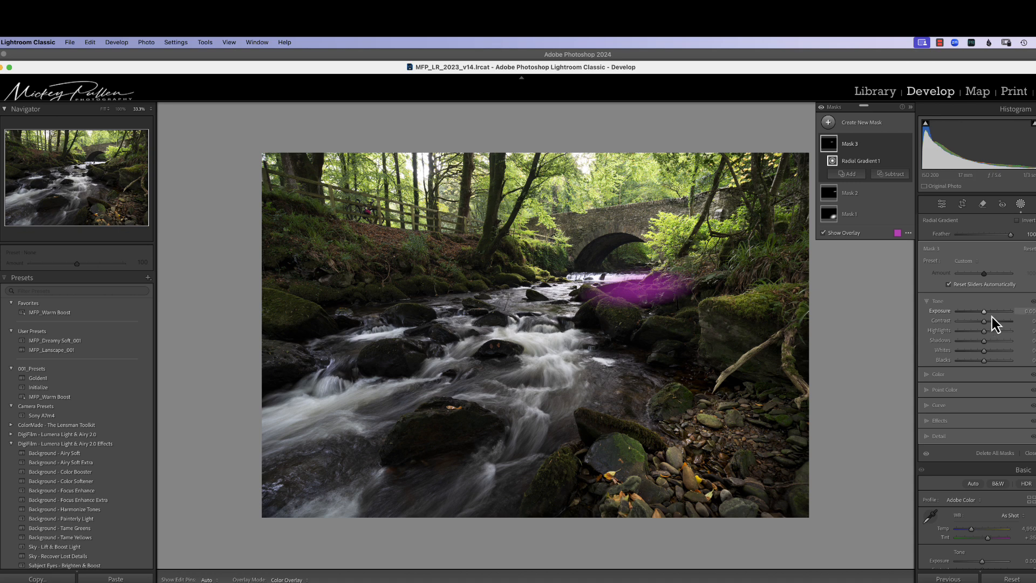
pyautogui.moveTo(985, 314); pyautogui.dragTo(991, 314)
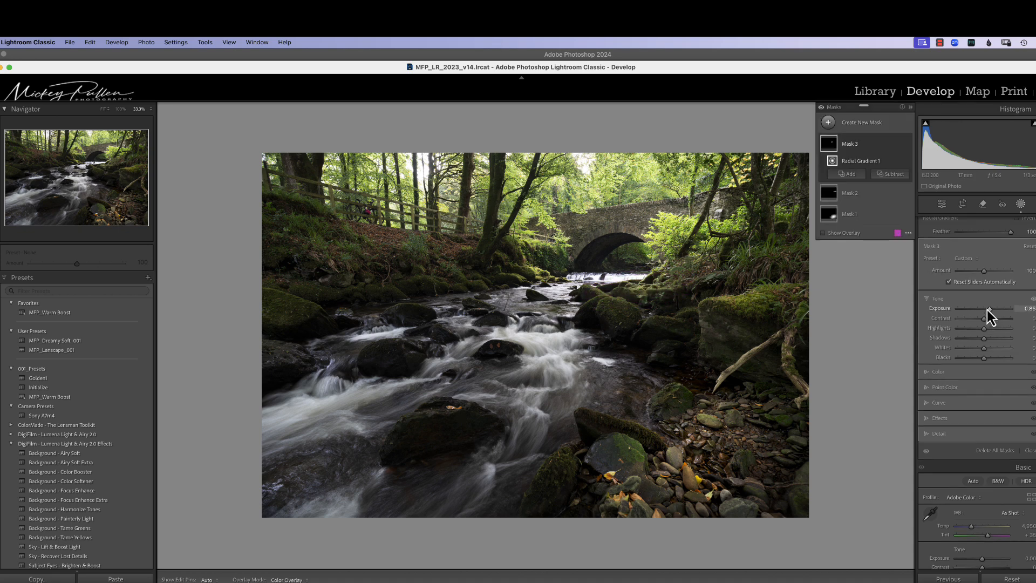
# Add a slightly tilted radial gradient mask over the leaf-covered bank below the fence and raise its Exposure
pyautogui.hotkey('shift', 'm')
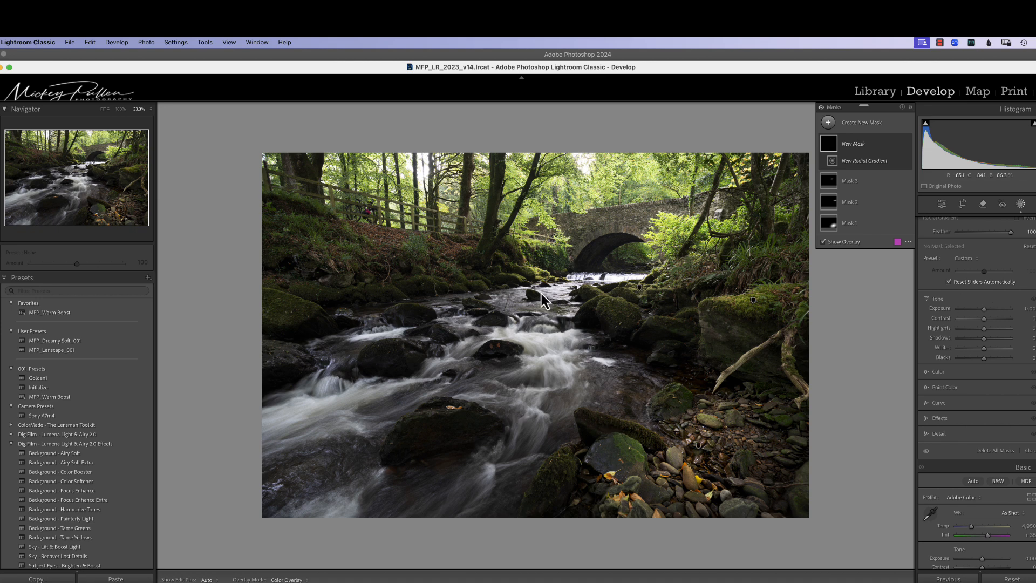
pyautogui.moveTo(373, 233); pyautogui.dragTo(441, 269)
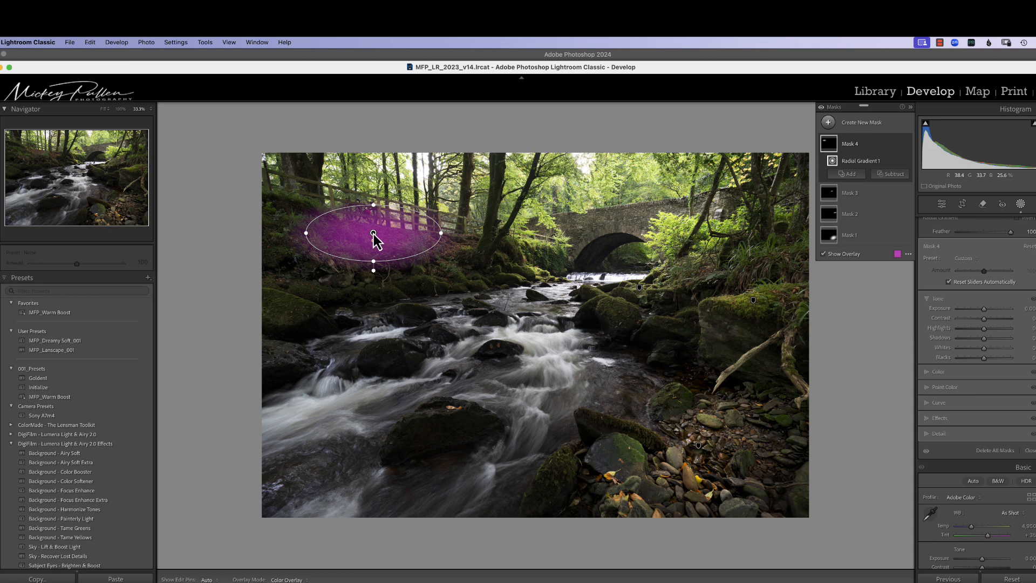
pyautogui.moveTo(373, 233); pyautogui.dragTo(406, 224)
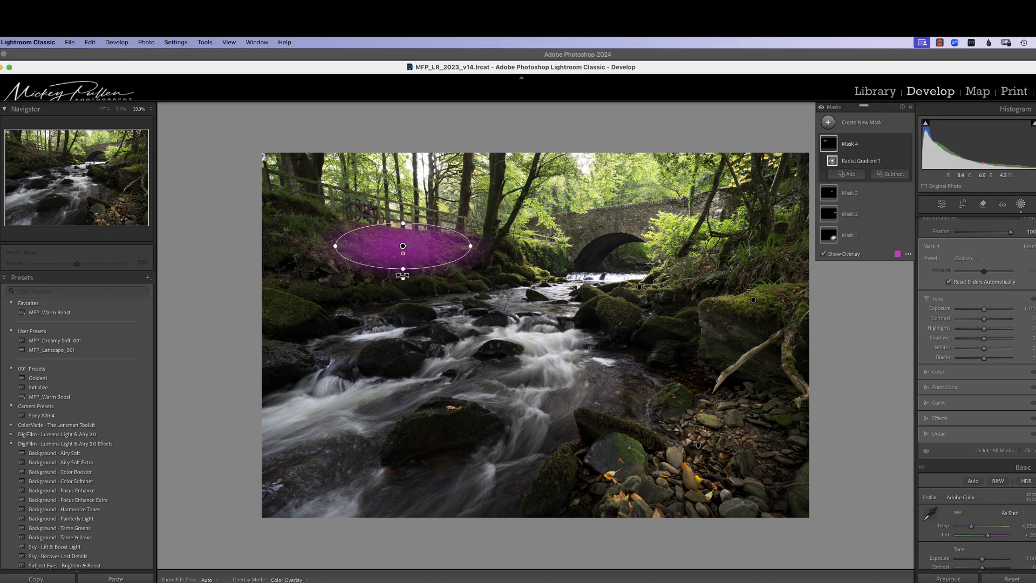
pyautogui.moveTo(402, 276); pyautogui.dragTo(399, 276)
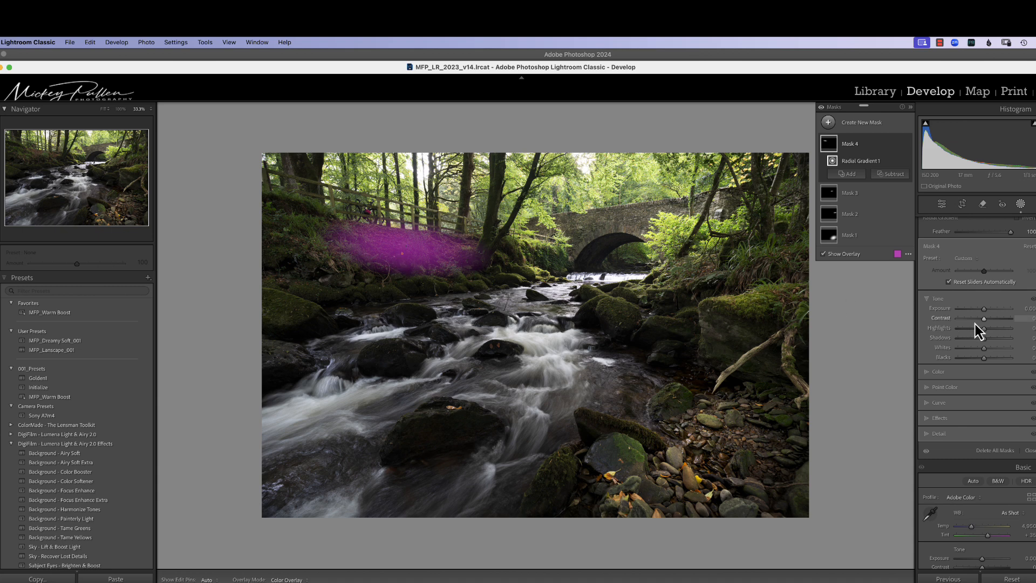
pyautogui.moveTo(982, 313); pyautogui.dragTo(993, 313)
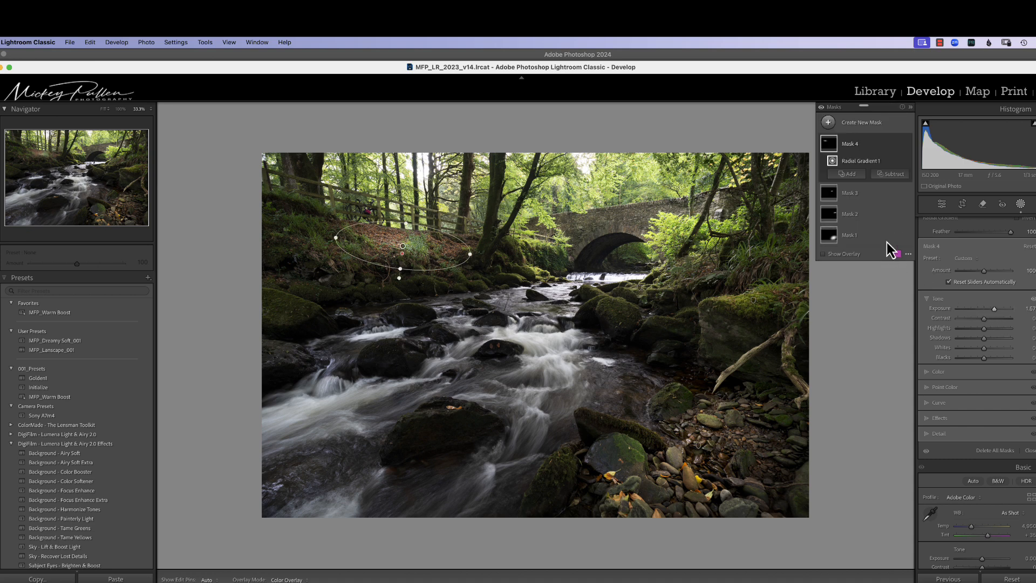
# Subtract a color range sampled from the green plant on the bank from the leafy bank mask, and raise the mask's Shadows
pyautogui.click(889, 175)
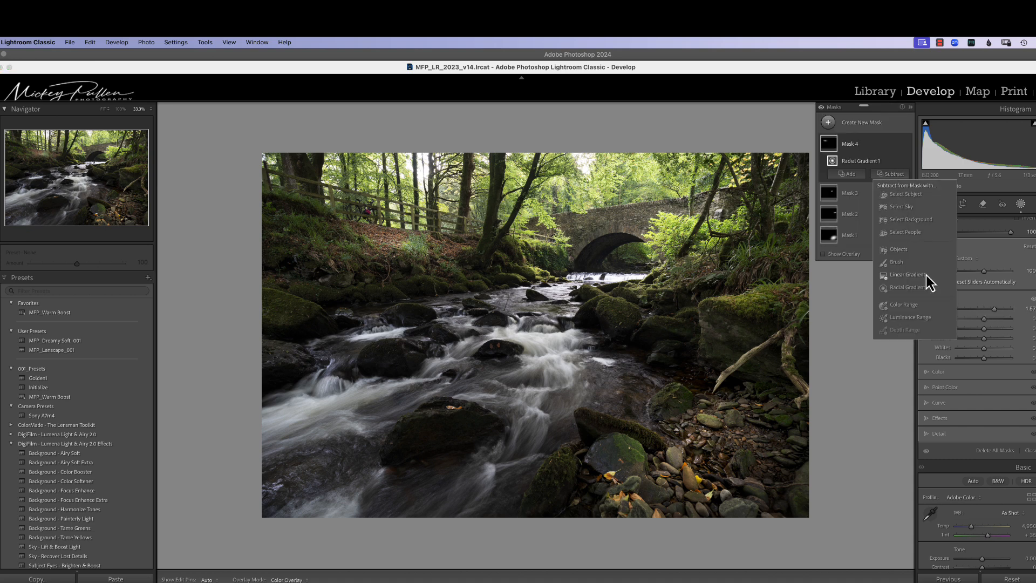
pyautogui.click(906, 305)
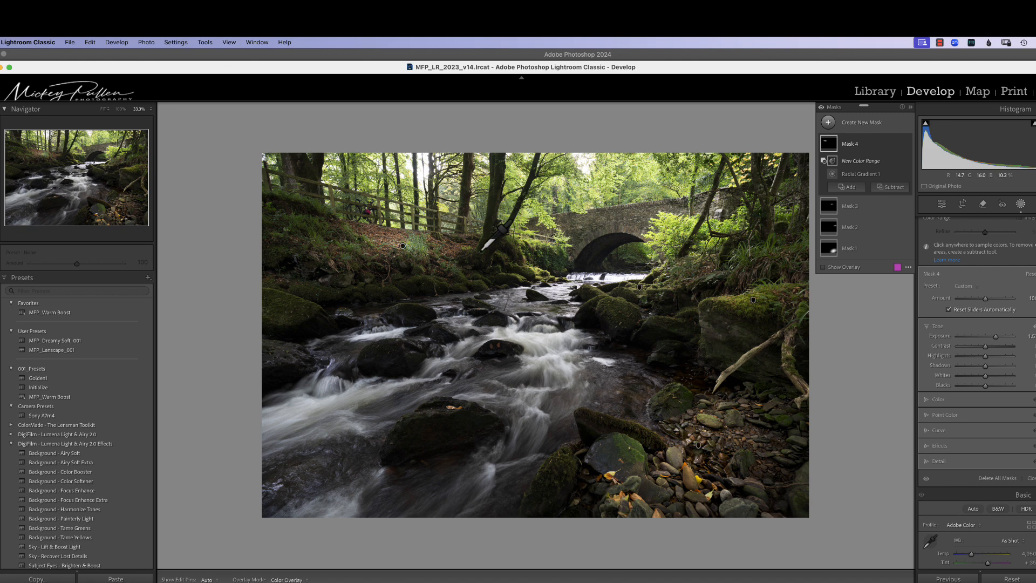
pyautogui.click(419, 245)
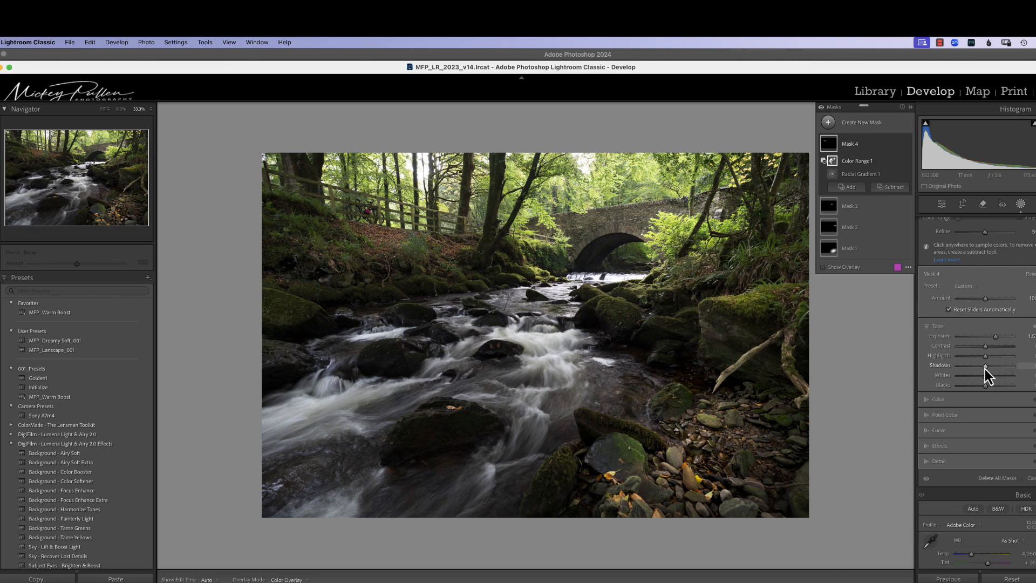
pyautogui.moveTo(985, 369)
pyautogui.mouseDown()
pyautogui.moveTo(1018, 370)
pyautogui.moveTo(993, 370)
pyautogui.mouseUp()
# Sample the reddish-brown leaves with Point Color in the bank mask, increase Sat Shift and Lum Shift, and check the mask's coverage
pyautogui.click(942, 419)
pyautogui.click(931, 377)
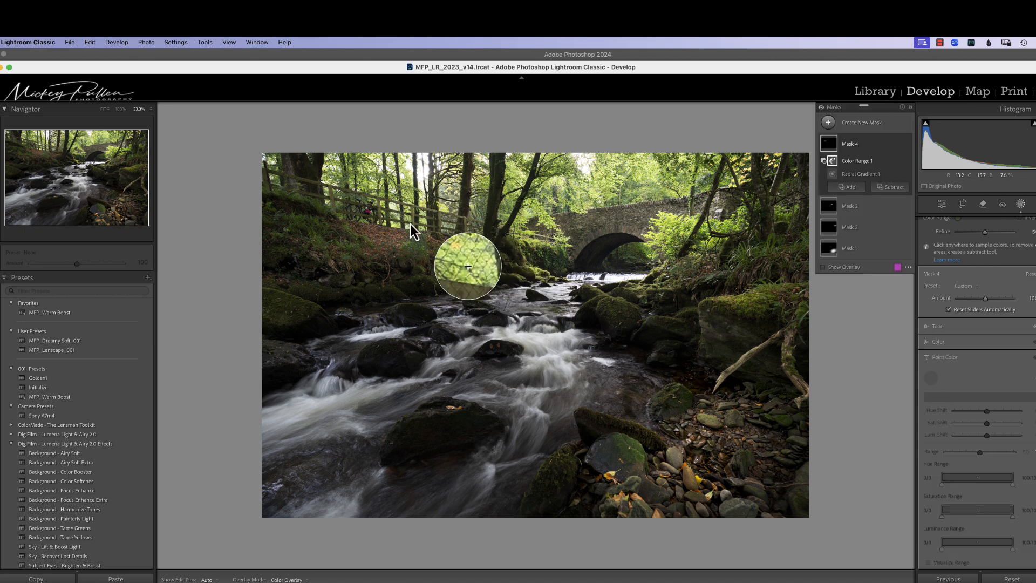
pyautogui.click(443, 279)
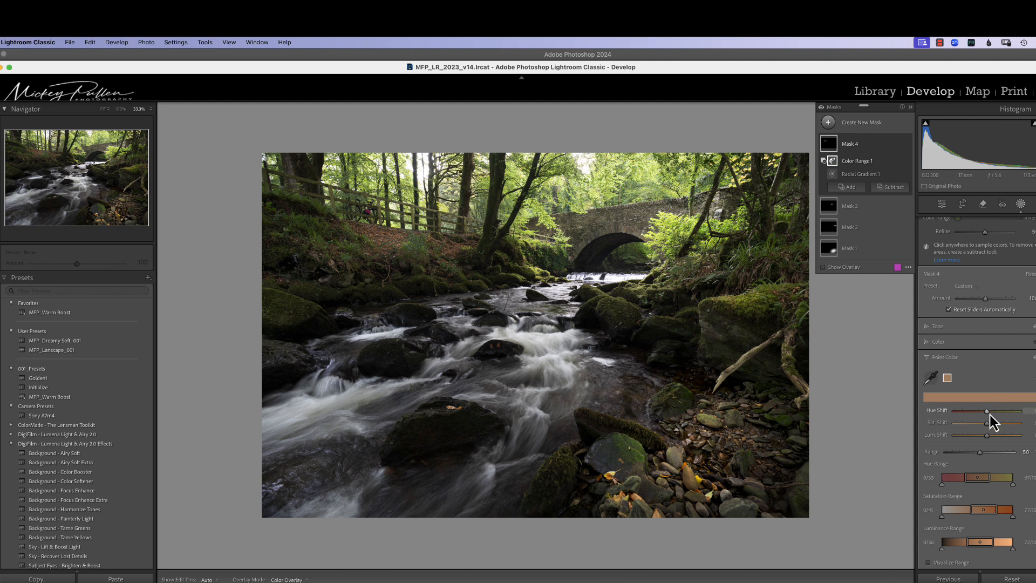
pyautogui.moveTo(988, 424)
pyautogui.mouseDown()
pyautogui.moveTo(1002, 437)
pyautogui.moveTo(986, 439)
pyautogui.moveTo(1010, 439)
pyautogui.moveTo(999, 435)
pyautogui.mouseUp()
pyautogui.moveTo(828, 141)
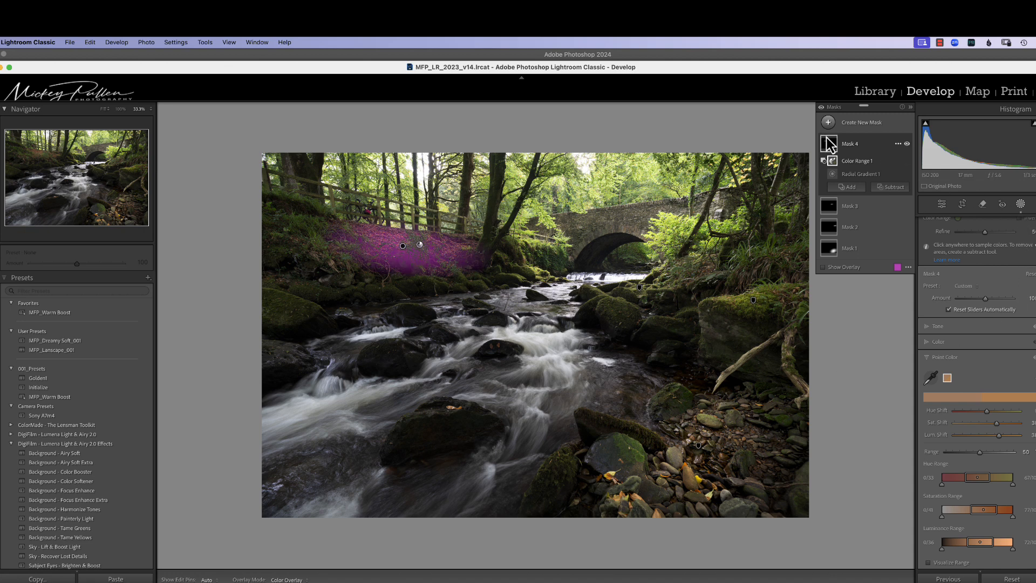
# Add a new radial gradient mask over the large foreground rock in the stream, tilted to follow the rock's shape
pyautogui.click(828, 122)
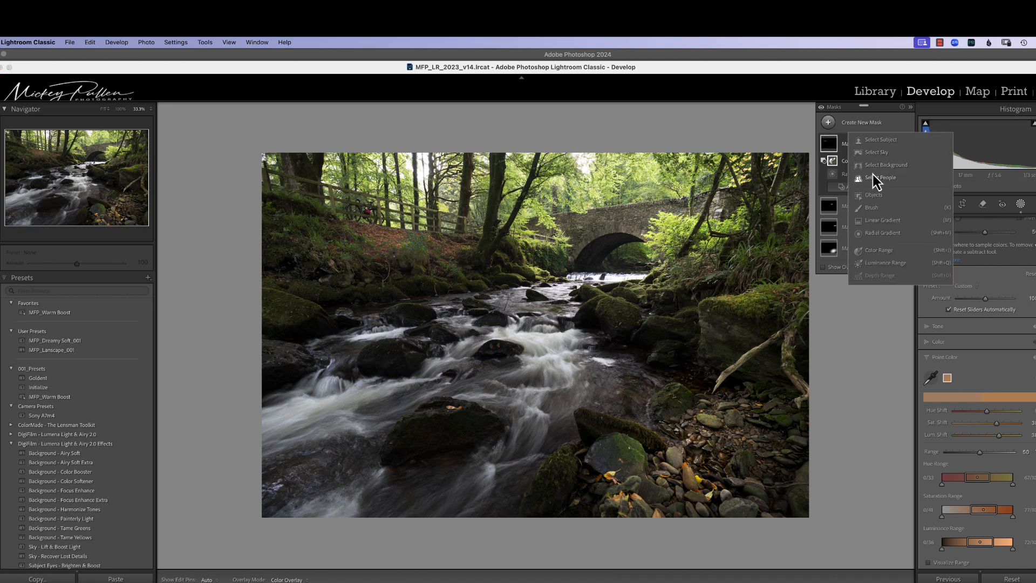
pyautogui.click(874, 233)
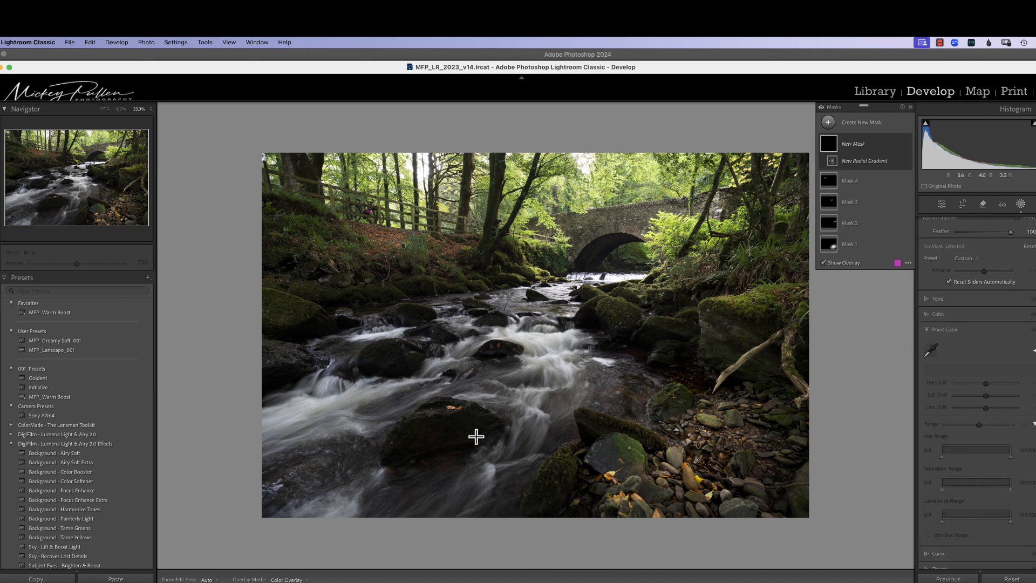
pyautogui.moveTo(427, 422); pyautogui.dragTo(451, 431)
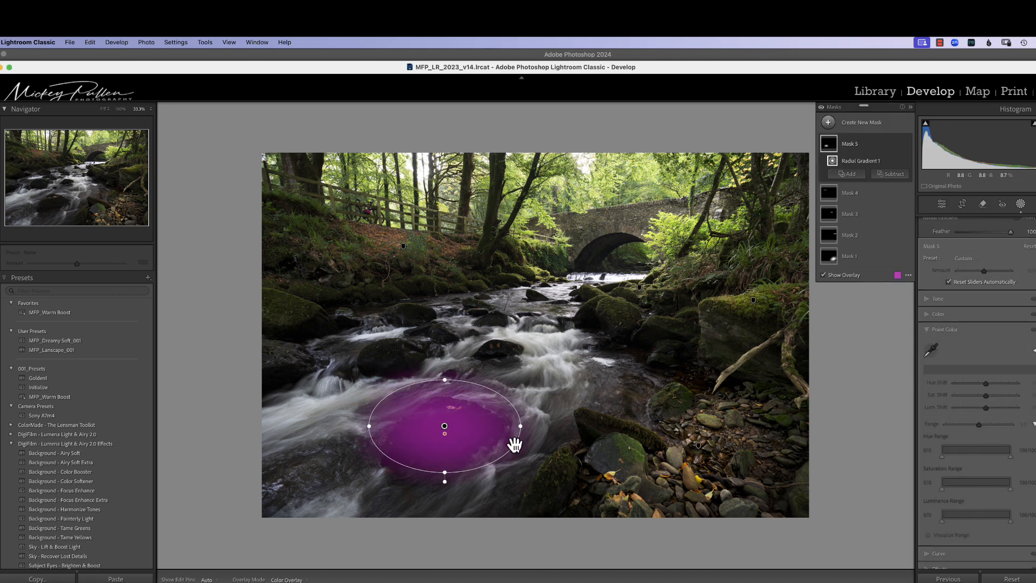
pyautogui.moveTo(524, 426); pyautogui.dragTo(518, 409)
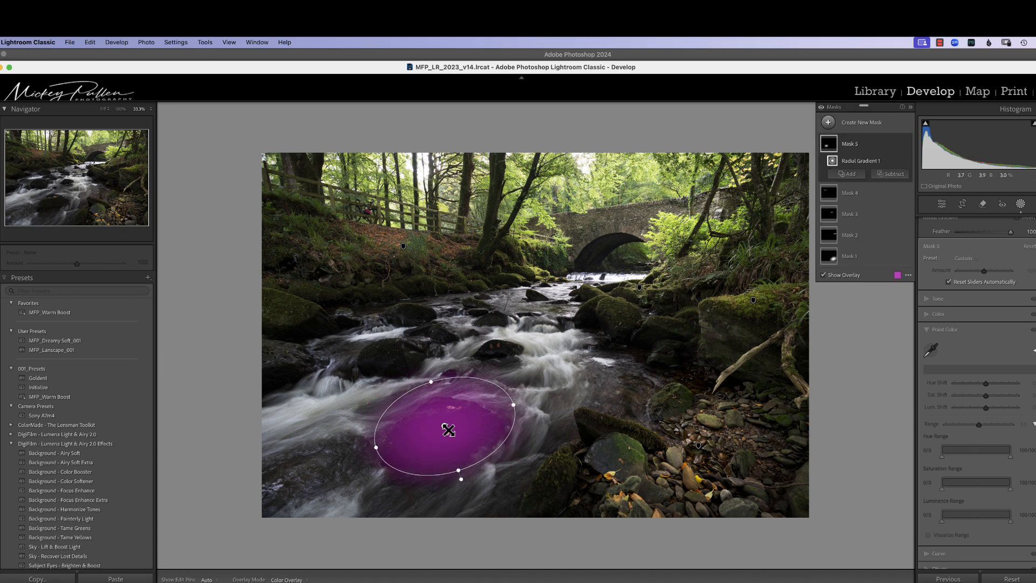
pyautogui.moveTo(448, 432); pyautogui.dragTo(441, 430)
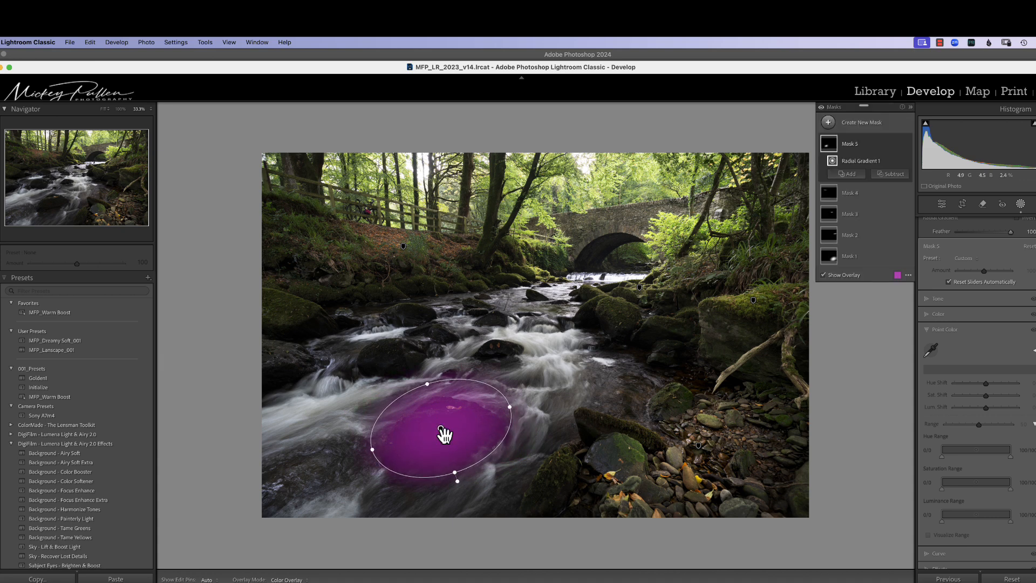
# Raise the foreground rock mask's Exposure and Whites, and shift its gradient slightly up over the rock
pyautogui.click(938, 299)
pyautogui.moveTo(983, 308); pyautogui.dragTo(1002, 310)
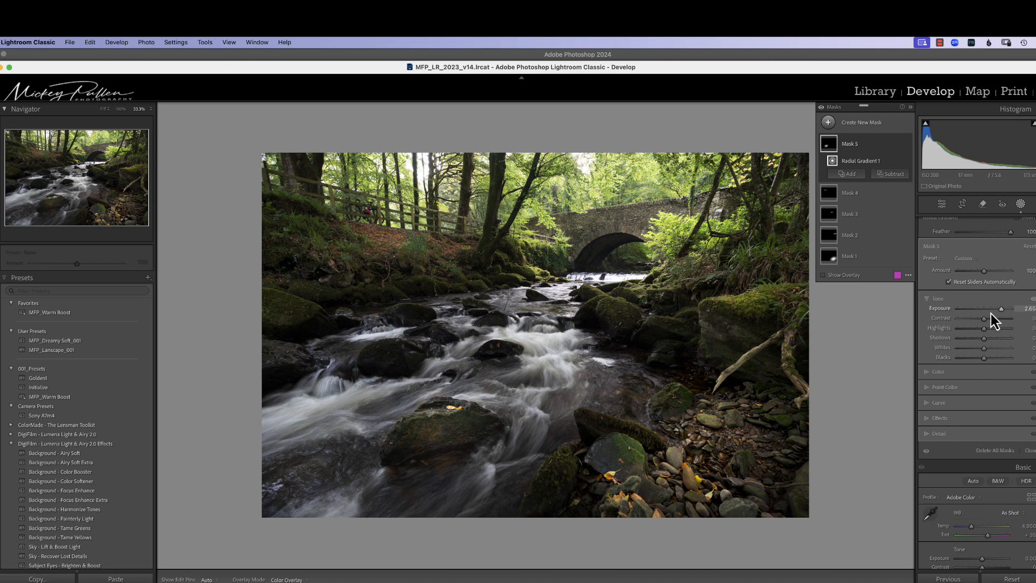
pyautogui.scroll(1, 985, 352)
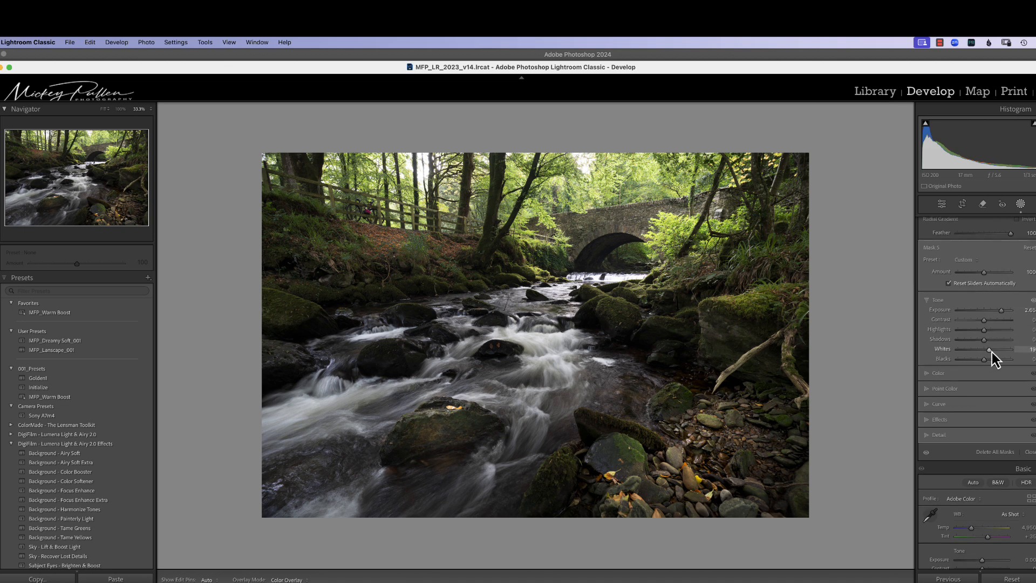
pyautogui.moveTo(996, 354); pyautogui.dragTo(994, 354)
pyautogui.moveTo(445, 433); pyautogui.dragTo(443, 421)
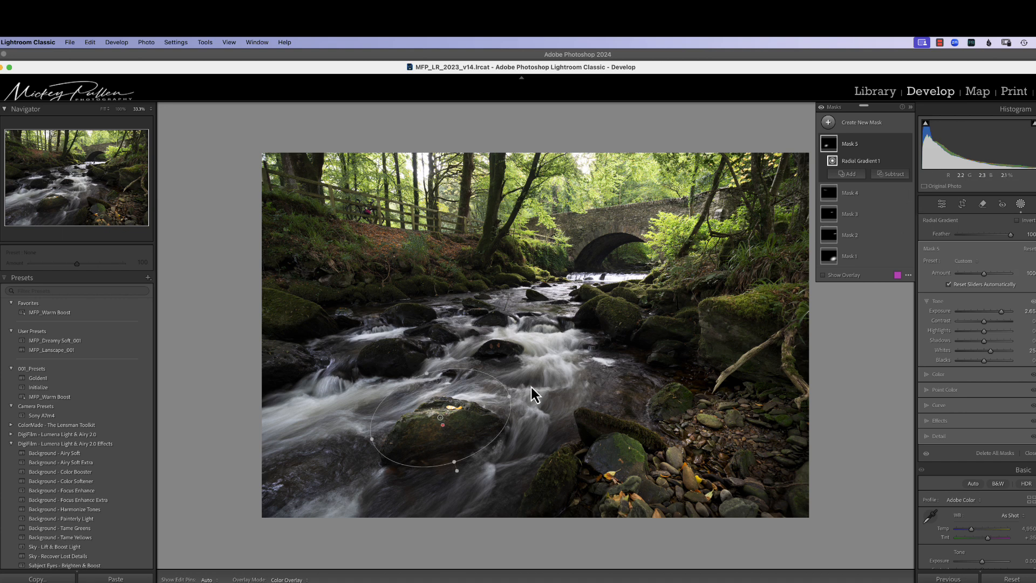
# Subtract the flowing water around the rock from the mask using an Auto Mask brush with Flow and Density at 100
pyautogui.click(823, 274)
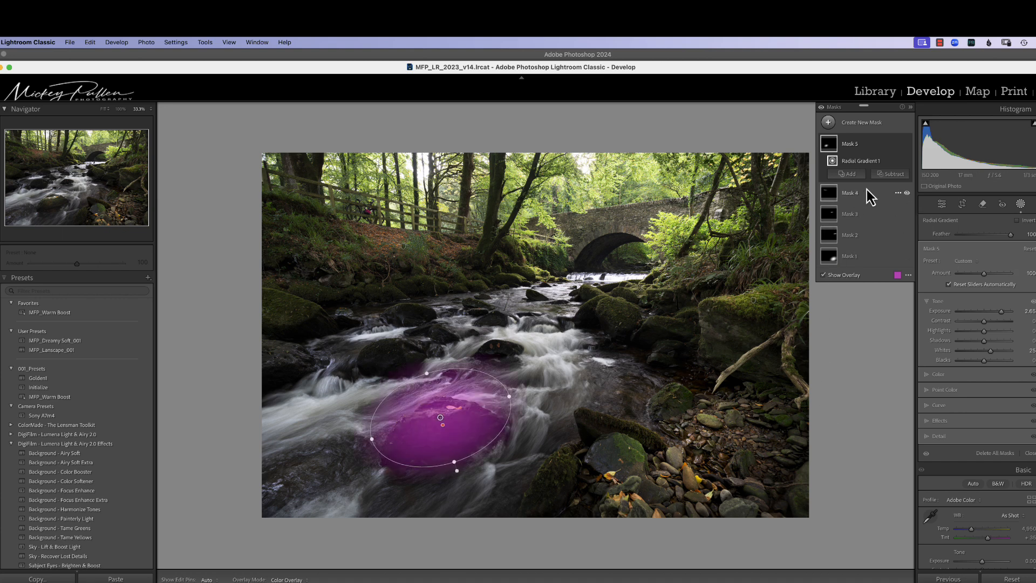
pyautogui.click(891, 174)
pyautogui.click(893, 261)
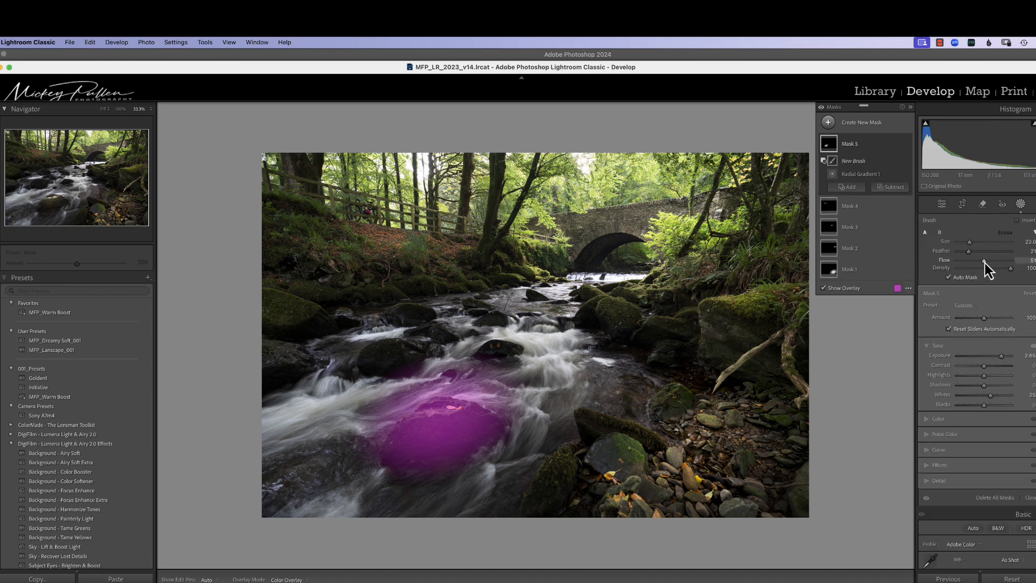
pyautogui.moveTo(985, 264)
pyautogui.mouseDown()
pyautogui.moveTo(1013, 262)
pyautogui.moveTo(978, 252)
pyautogui.moveTo(989, 253)
pyautogui.mouseUp()
pyautogui.scroll(-5, 566, 367)
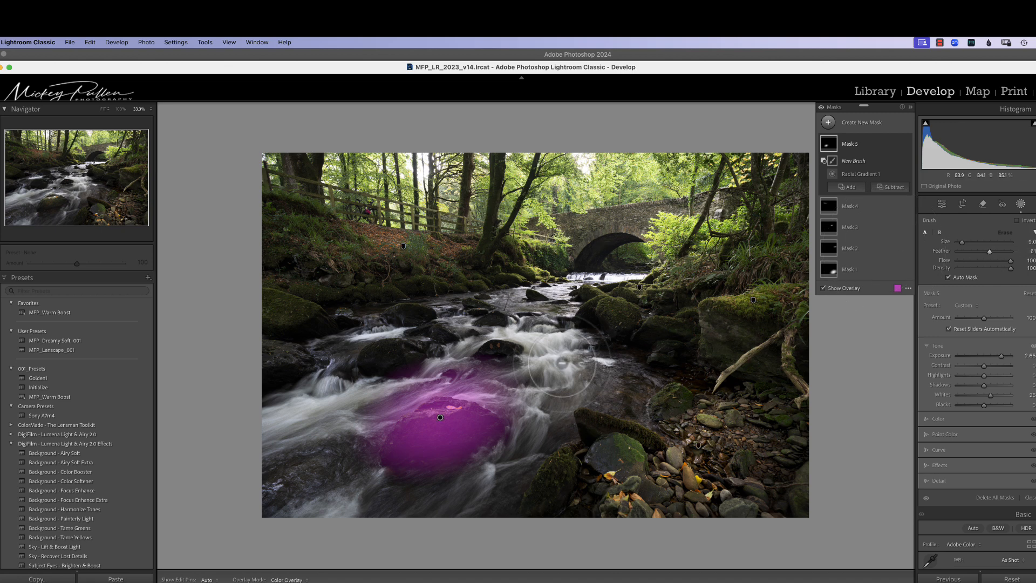
pyautogui.press('h')
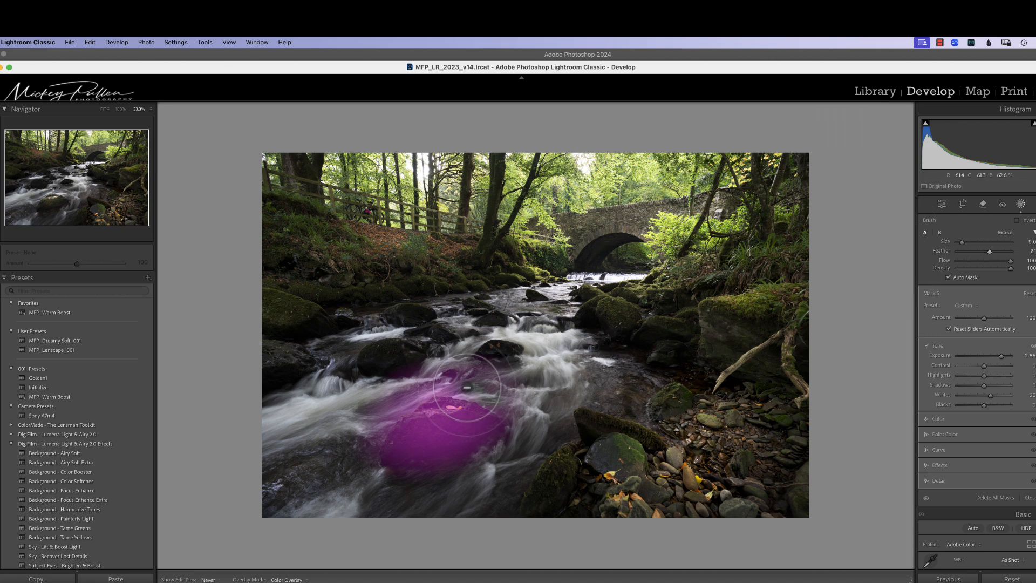
pyautogui.moveTo(437, 381)
pyautogui.mouseDown()
pyautogui.moveTo(393, 405)
pyautogui.moveTo(406, 390)
pyautogui.moveTo(373, 436)
pyautogui.moveTo(429, 373)
pyautogui.moveTo(422, 377)
pyautogui.moveTo(502, 382)
pyautogui.moveTo(509, 387)
pyautogui.moveTo(437, 365)
pyautogui.moveTo(455, 474)
pyautogui.moveTo(422, 483)
pyautogui.moveTo(478, 478)
pyautogui.moveTo(367, 484)
pyautogui.mouseUp()
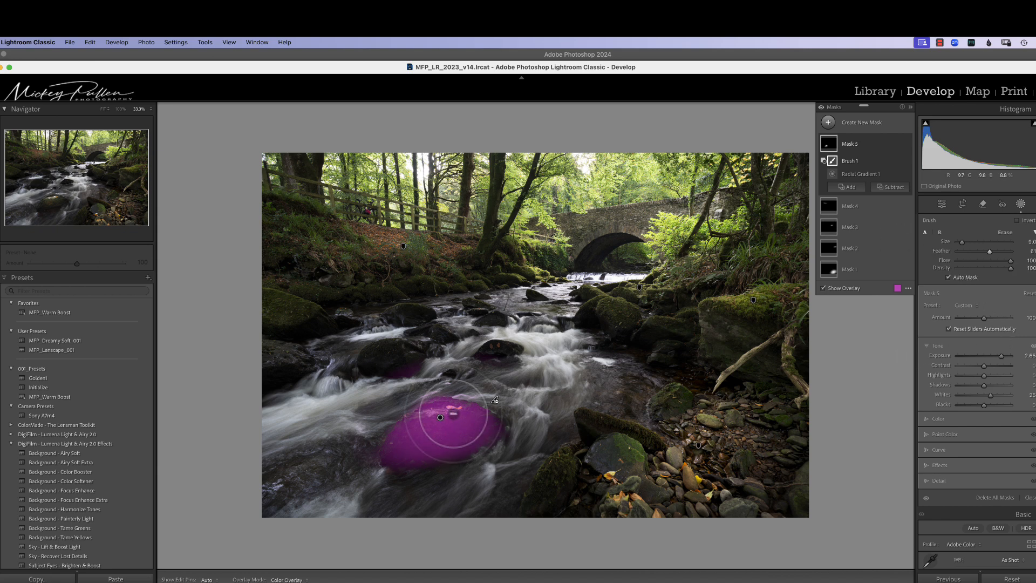
# Lower the rock mask's Whites, raise its Exposure and Shadows, and nudge its radial gradient slightly
pyautogui.moveTo(1002, 359); pyautogui.dragTo(997, 359)
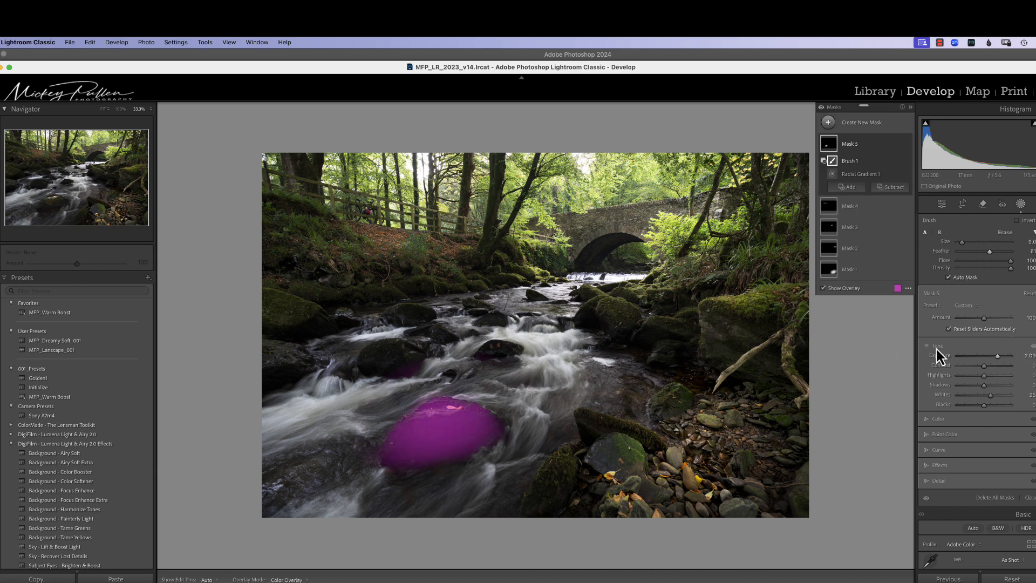
pyautogui.click(824, 288)
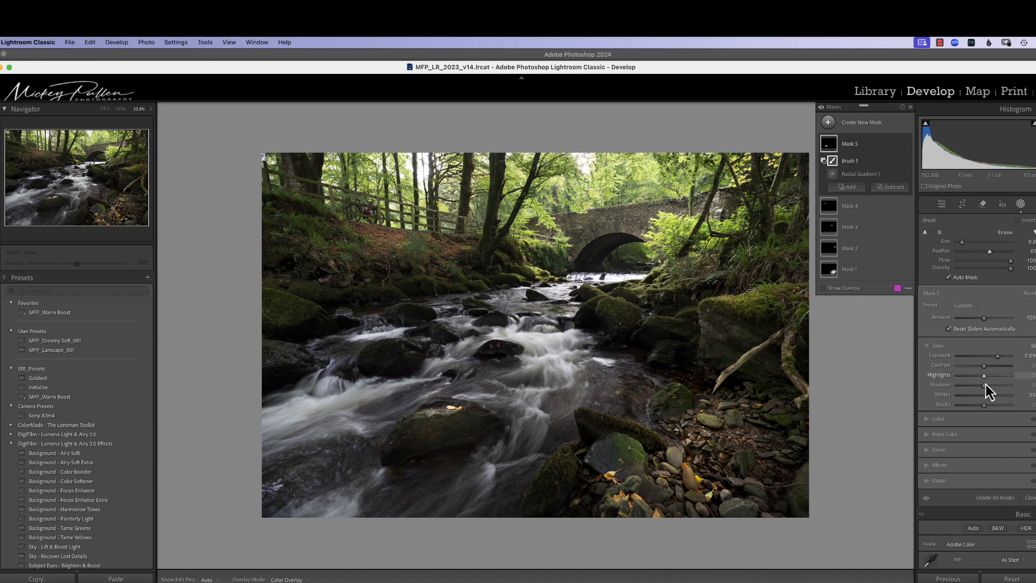
pyautogui.moveTo(991, 395); pyautogui.dragTo(986, 393)
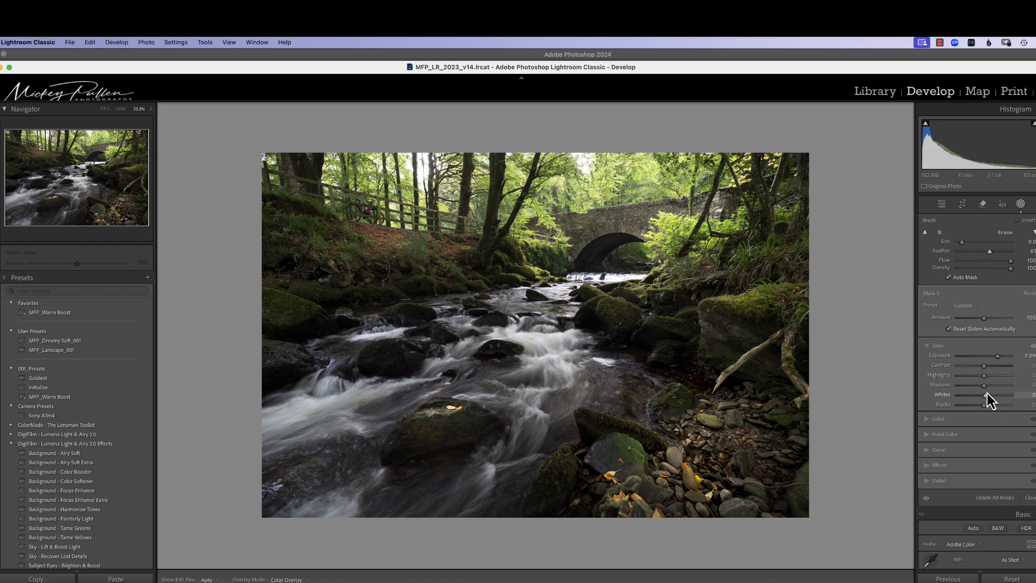
pyautogui.moveTo(994, 357); pyautogui.dragTo(1006, 386)
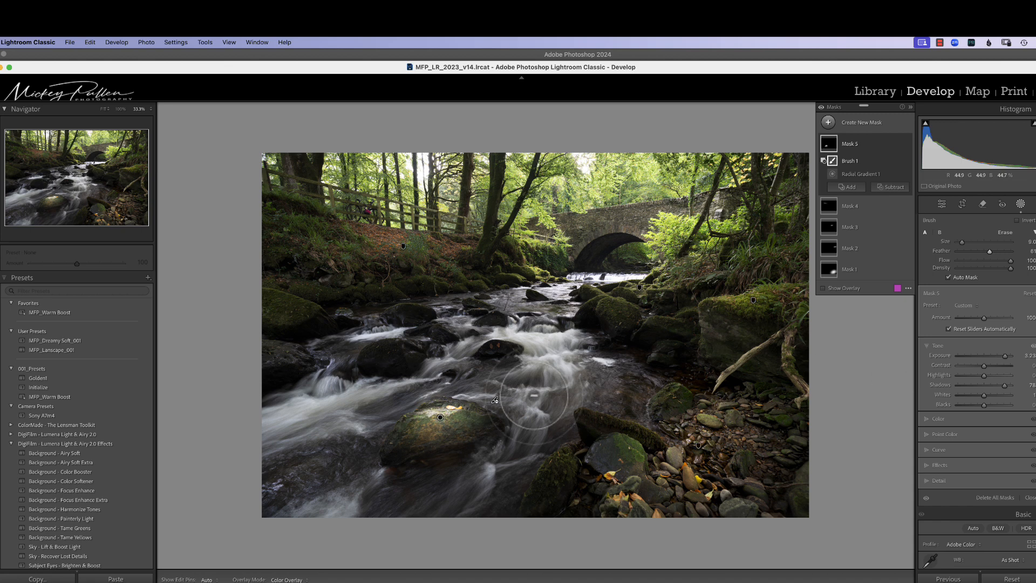
pyautogui.click(443, 419)
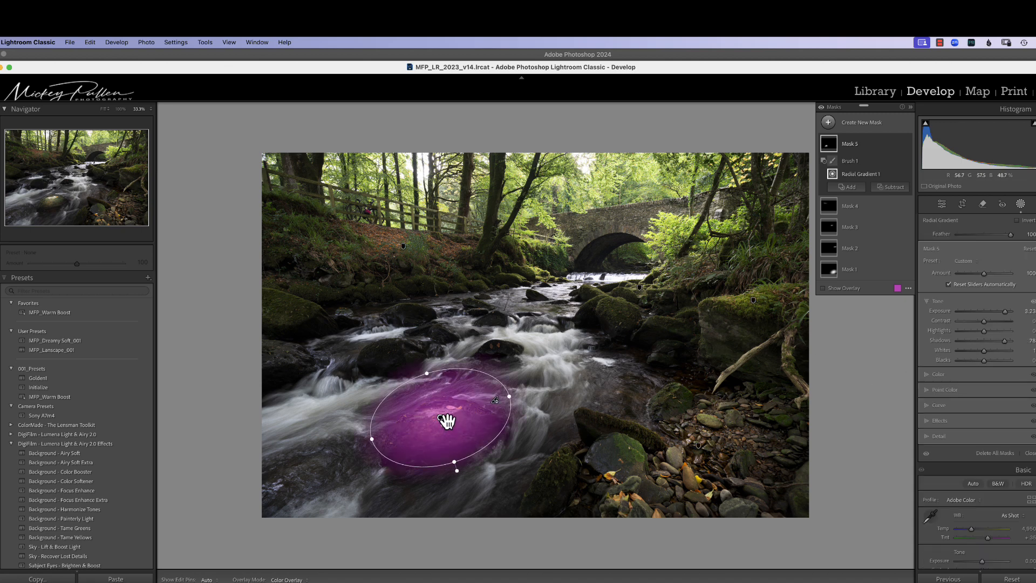
pyautogui.moveTo(445, 419); pyautogui.dragTo(442, 419)
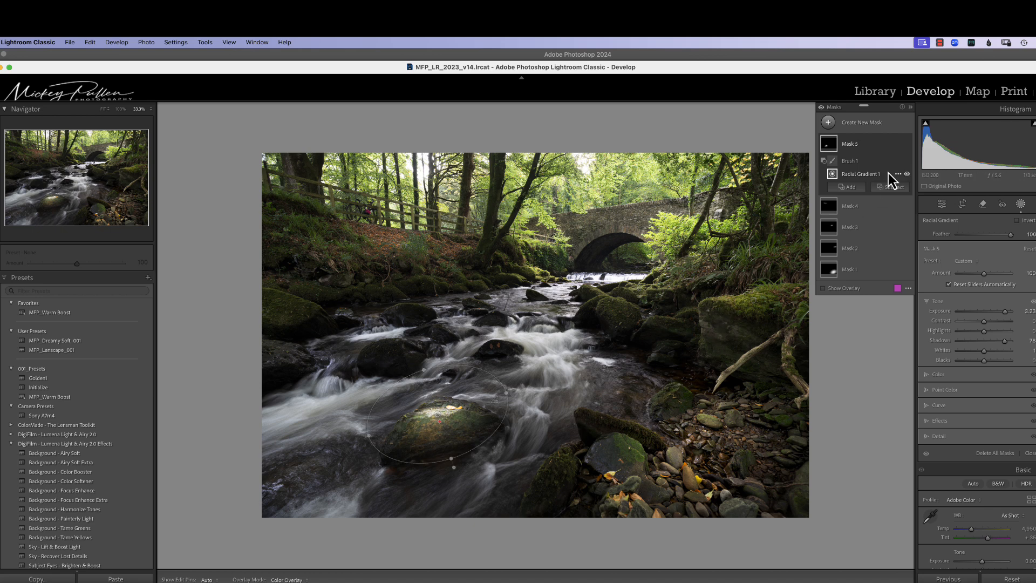
# Intersect the rock mask with a second radial gradient, a wide tilted ellipse over the upper part of the rock
pyautogui.click(897, 144)
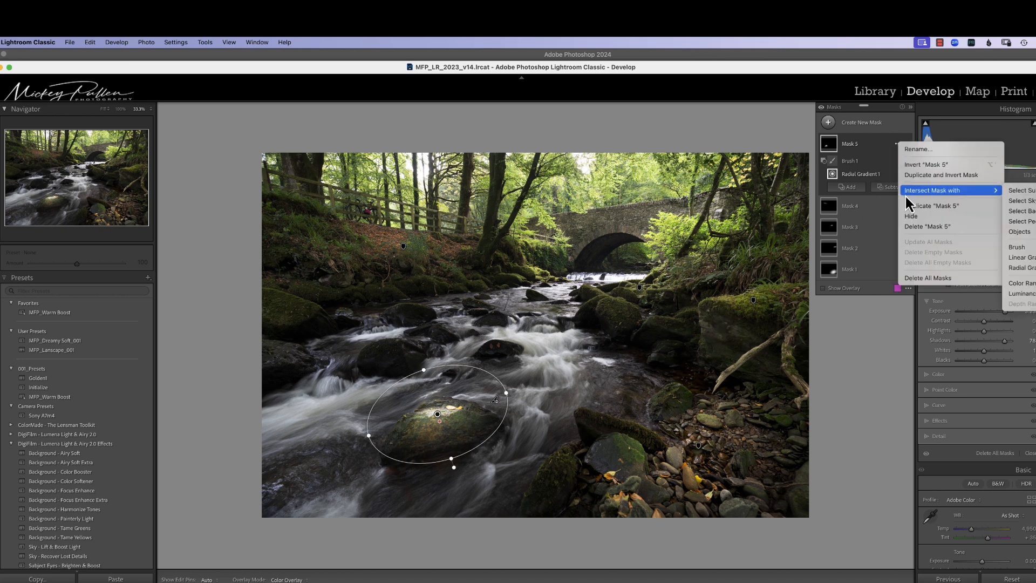
pyautogui.click(1025, 268)
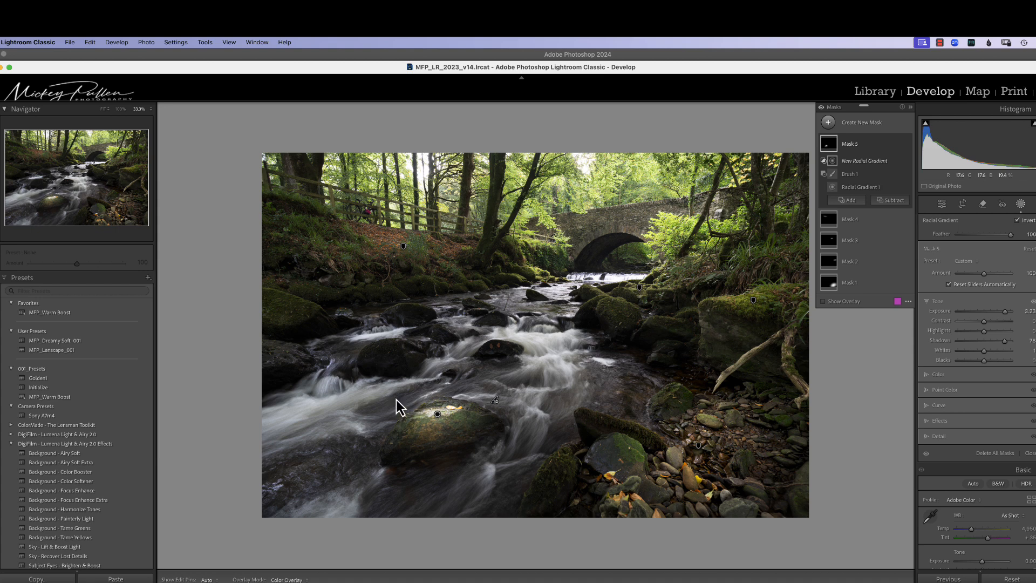
pyautogui.moveTo(399, 396); pyautogui.dragTo(500, 378)
pyautogui.moveTo(468, 417); pyautogui.dragTo(486, 394)
pyautogui.moveTo(398, 399); pyautogui.dragTo(447, 442)
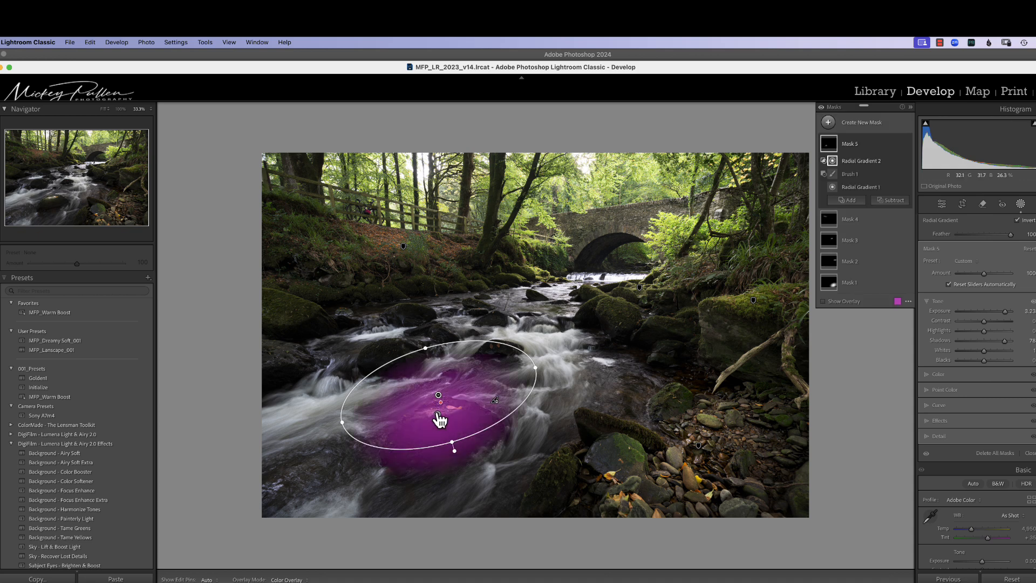
pyautogui.moveTo(438, 401); pyautogui.dragTo(443, 407)
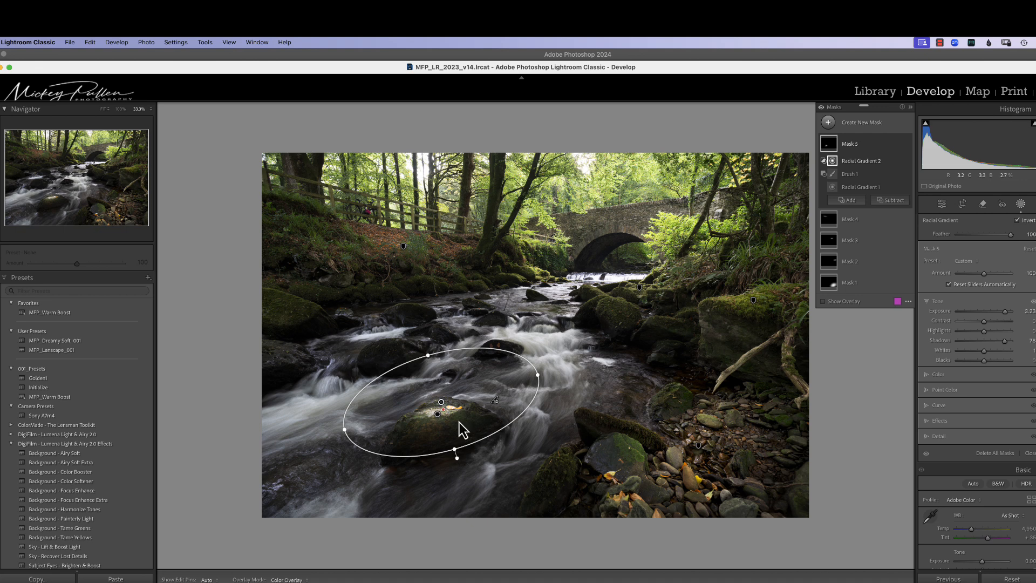
# Lower the rock mask's overall Amount, with the edit pins hidden to judge the effect
pyautogui.press('h')
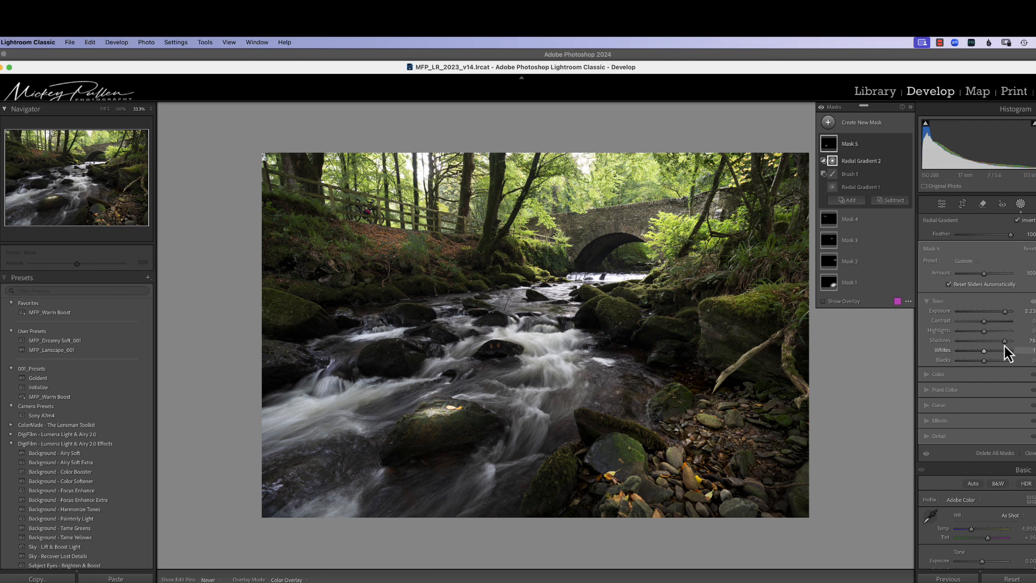
pyautogui.moveTo(985, 277)
pyautogui.mouseDown()
pyautogui.moveTo(1001, 282)
pyautogui.moveTo(984, 287)
pyautogui.mouseUp()
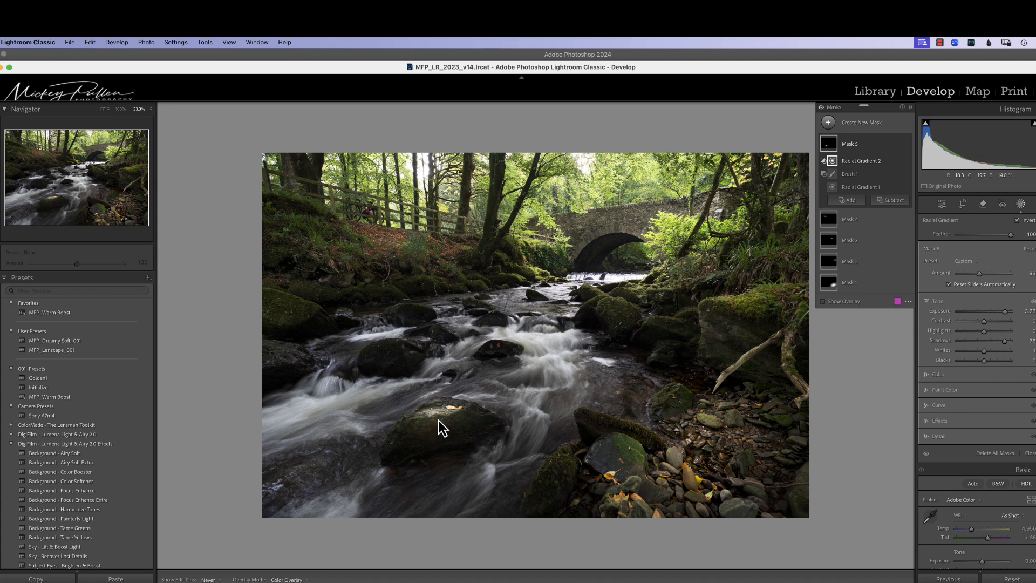
pyautogui.press('h')
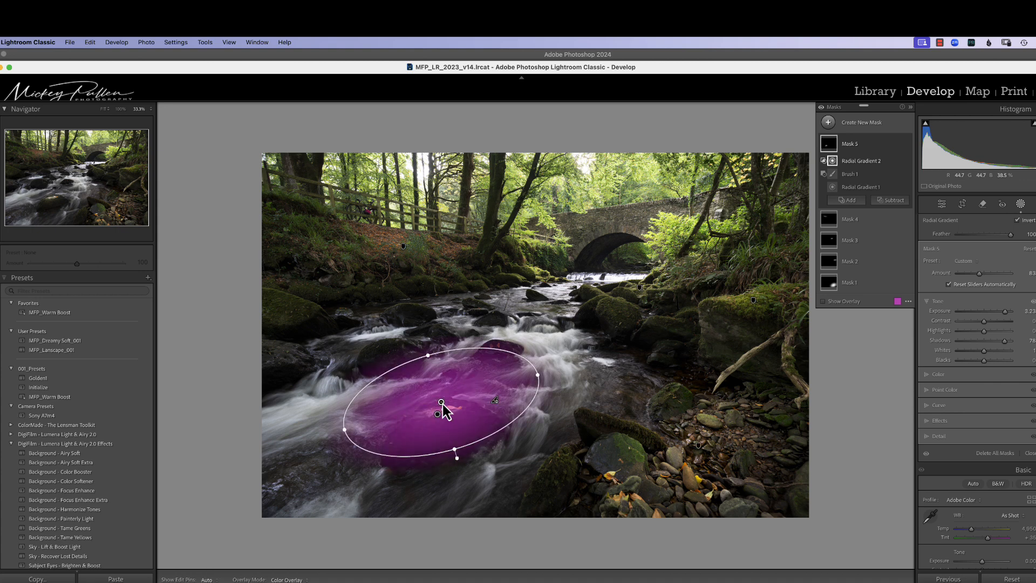
# Rotate the intersecting radial gradient to a steep upright angle and move it across the upper side of the rock
pyautogui.moveTo(443, 411)
pyautogui.mouseDown()
pyautogui.moveTo(377, 404)
pyautogui.moveTo(439, 417)
pyautogui.moveTo(433, 404)
pyautogui.mouseUp()
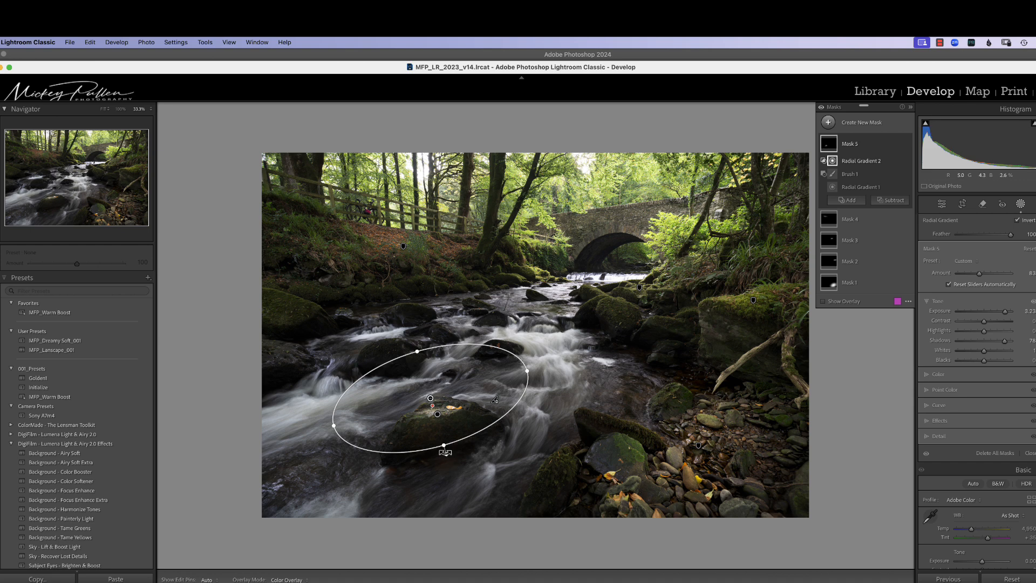
pyautogui.moveTo(445, 452); pyautogui.dragTo(394, 421)
pyautogui.click(437, 414)
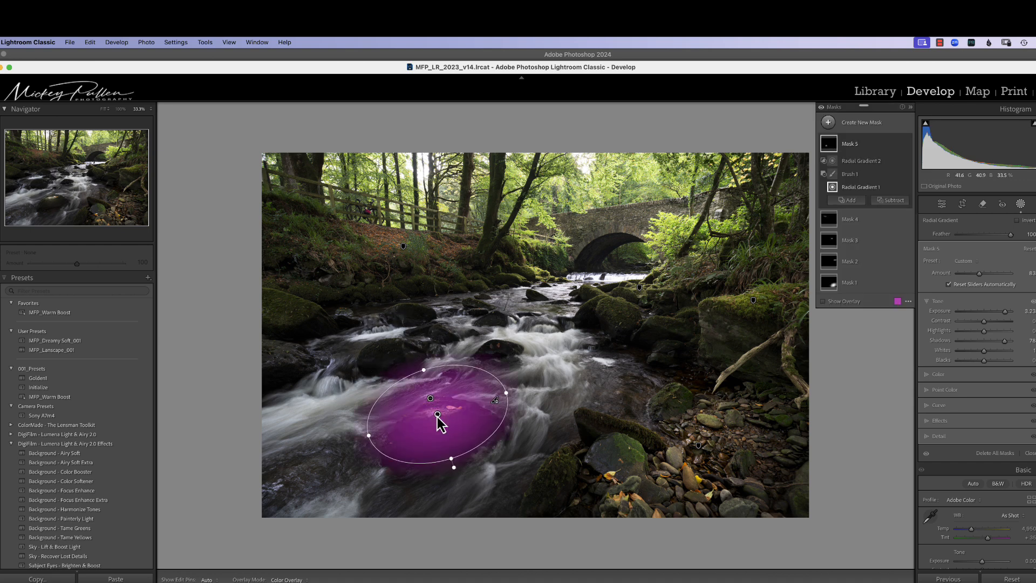
pyautogui.click(431, 399)
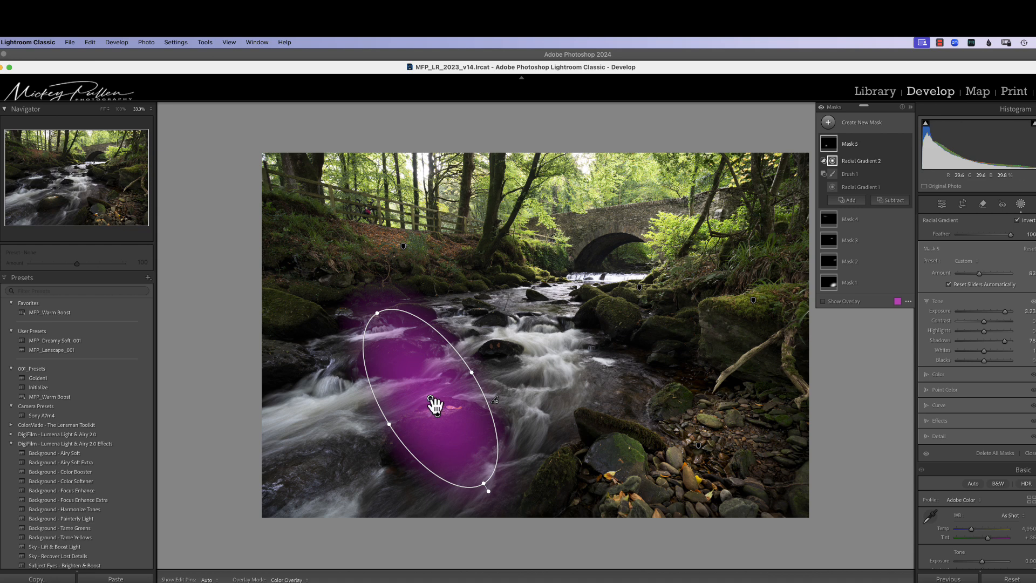
pyautogui.moveTo(431, 399); pyautogui.dragTo(413, 379)
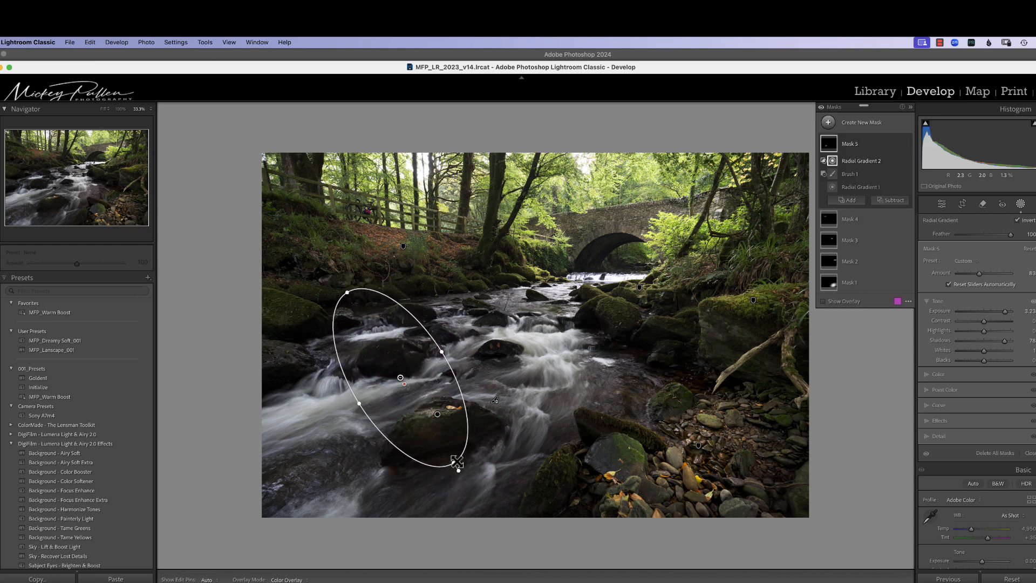
pyautogui.moveTo(456, 468); pyautogui.dragTo(367, 481)
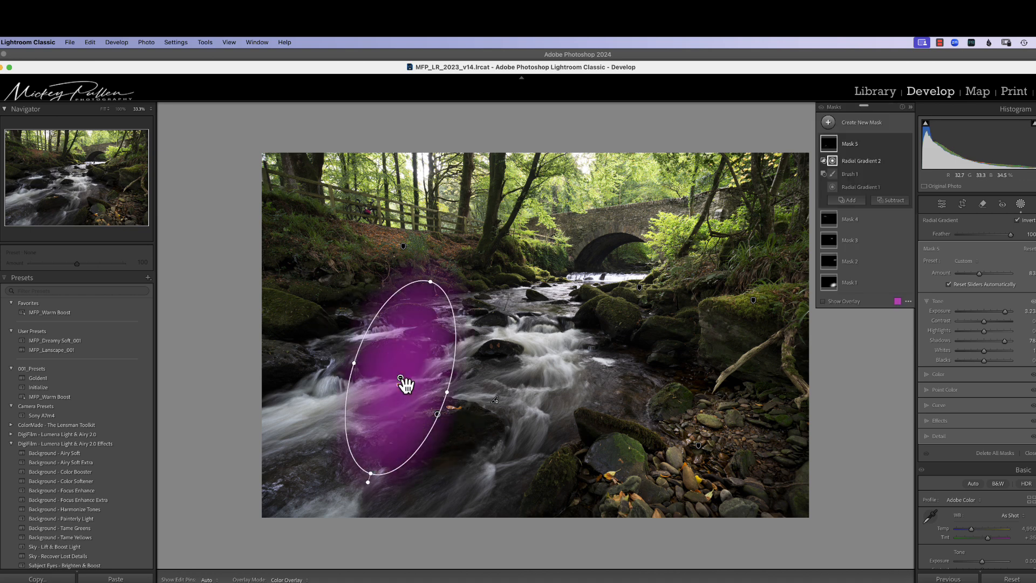
pyautogui.moveTo(403, 380); pyautogui.dragTo(509, 425)
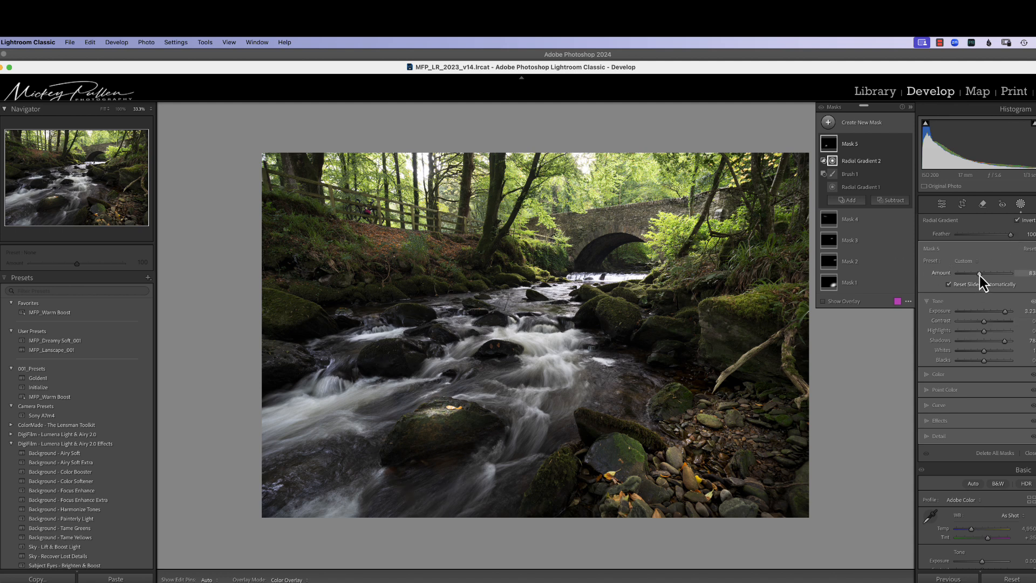
# Raise the rock mask's Amount slightly, widen the intersecting gradient to nearly a circle and recentre it over the rock
pyautogui.moveTo(979, 275); pyautogui.dragTo(983, 275)
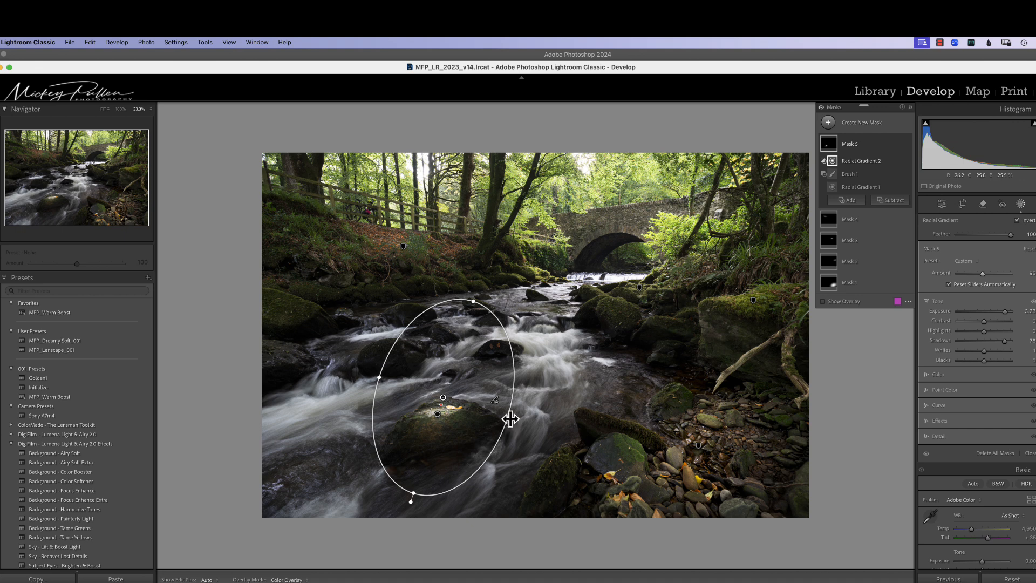
pyautogui.moveTo(509, 418); pyautogui.dragTo(533, 425)
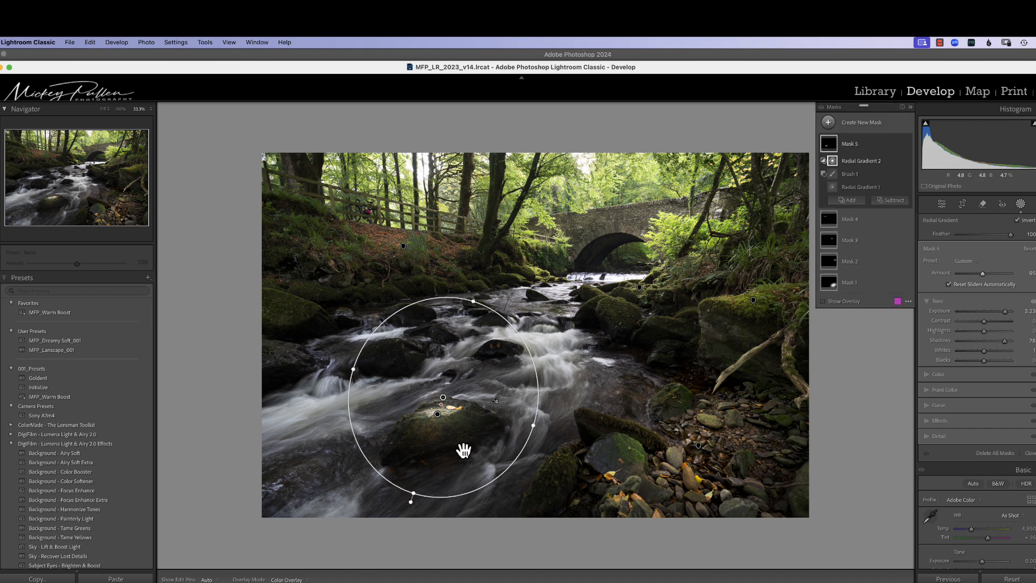
pyautogui.moveTo(442, 404); pyautogui.dragTo(438, 405)
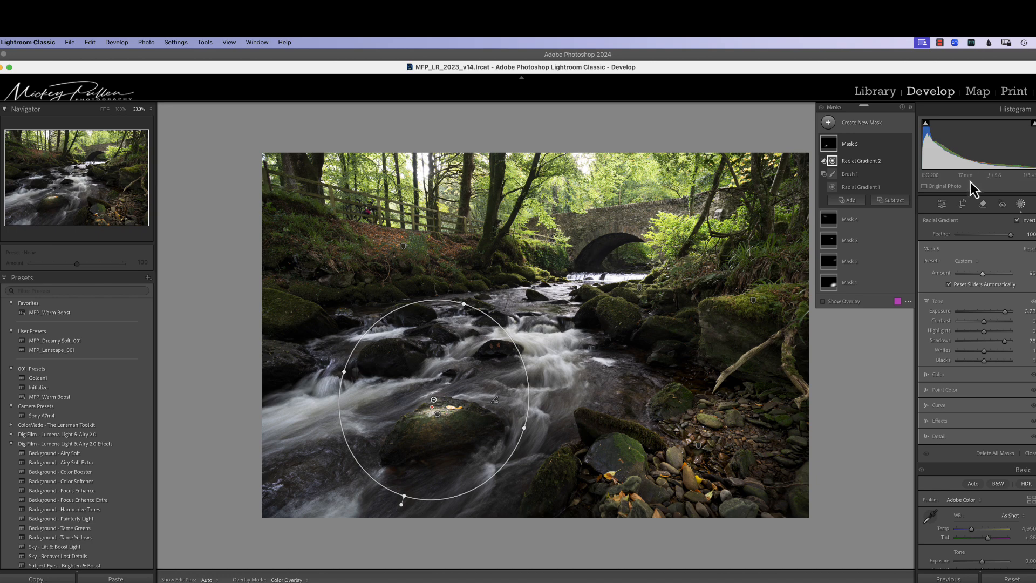
# Create a new object-selection mask over the shaded underside of the stone bridge's arch
pyautogui.click(827, 118)
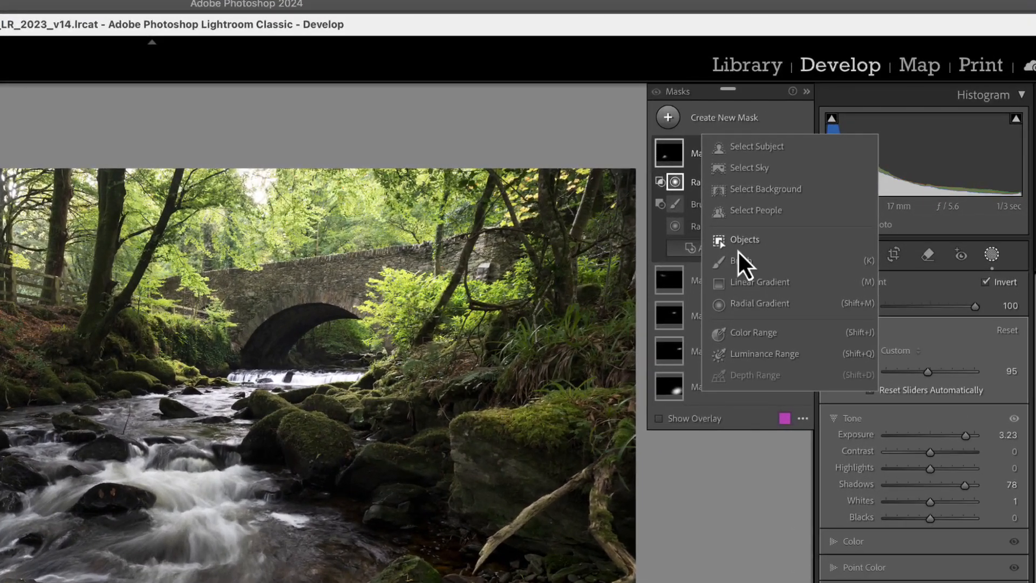
pyautogui.click(855, 201)
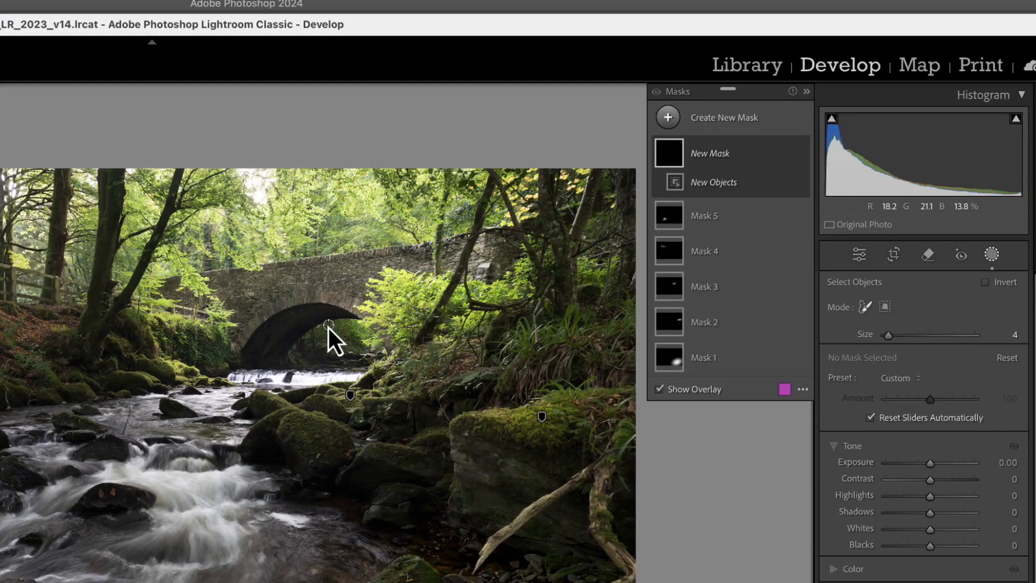
pyautogui.moveTo(346, 314)
pyautogui.mouseDown()
pyautogui.moveTo(307, 322)
pyautogui.moveTo(273, 365)
pyautogui.moveTo(241, 364)
pyautogui.moveTo(295, 311)
pyautogui.moveTo(336, 308)
pyautogui.moveTo(291, 323)
pyautogui.moveTo(273, 349)
pyautogui.moveTo(252, 353)
pyautogui.mouseUp()
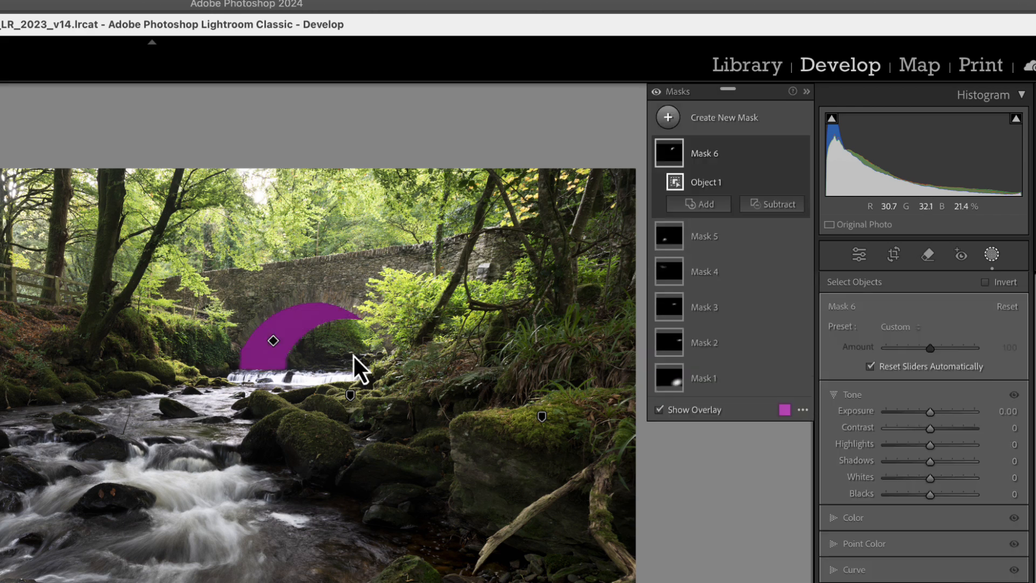
# Set the bridge arch mask's Exposure to 1.22, Contrast to 20 and Whites to 85
pyautogui.moveTo(930, 413); pyautogui.dragTo(939, 413)
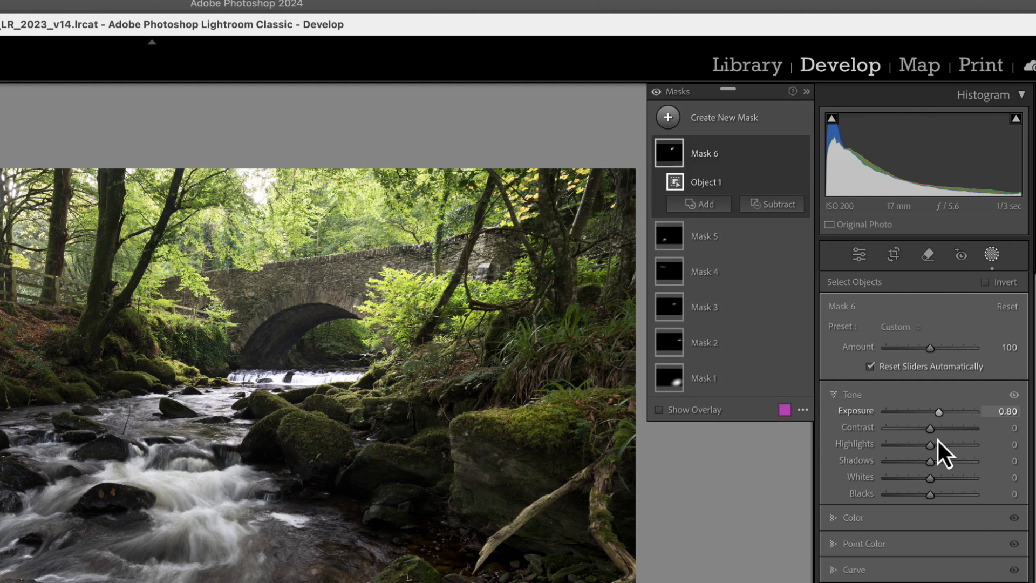
pyautogui.moveTo(929, 478); pyautogui.dragTo(966, 481)
pyautogui.moveTo(930, 429)
pyautogui.mouseDown()
pyautogui.moveTo(946, 441)
pyautogui.moveTo(939, 413)
pyautogui.moveTo(953, 413)
pyautogui.moveTo(944, 417)
pyautogui.mouseUp()
pyautogui.click(866, 525)
pyautogui.click(854, 399)
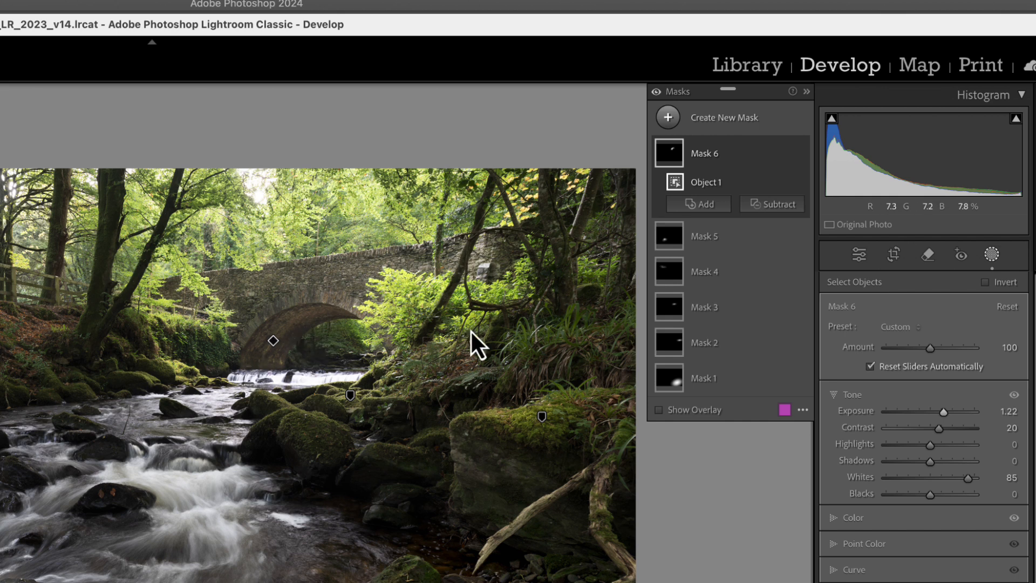
# Intersect the arch mask with a diagonally tilted radial gradient over the arch's lower inner side, and set Exposure to 2.27
pyautogui.click(783, 154)
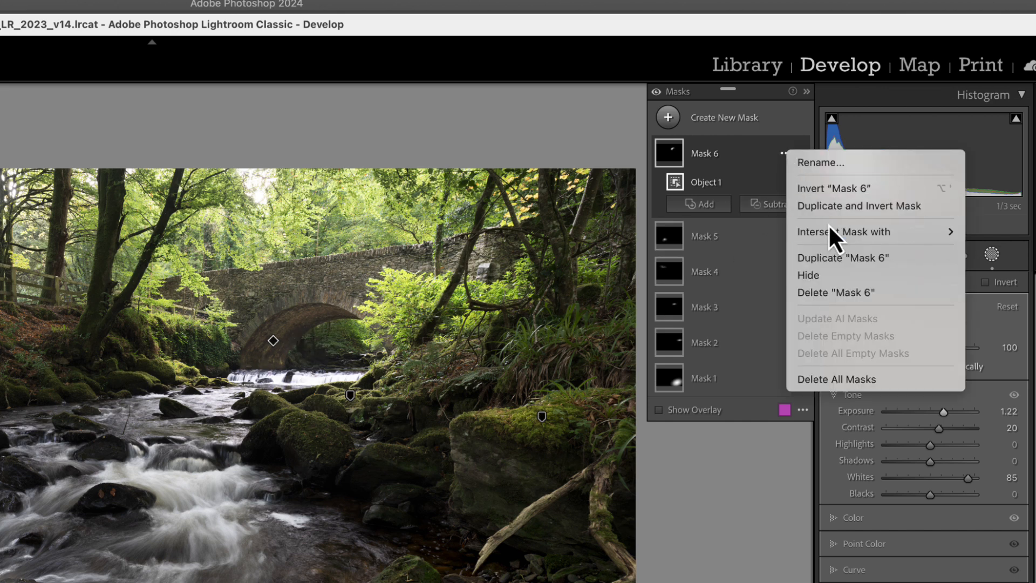
pyautogui.moveTo(831, 229)
pyautogui.click(978, 358)
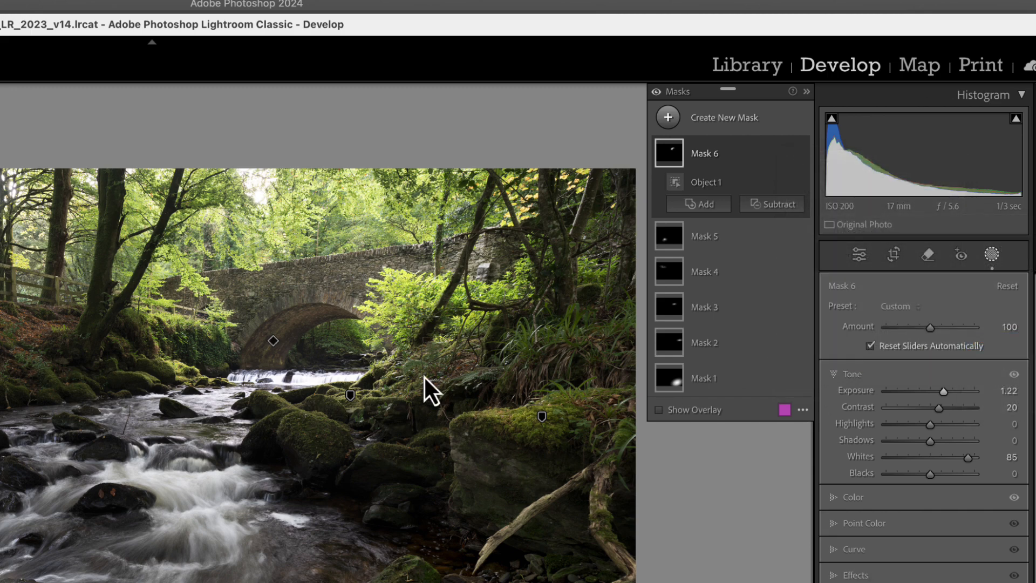
pyautogui.moveTo(286, 282); pyautogui.dragTo(204, 335)
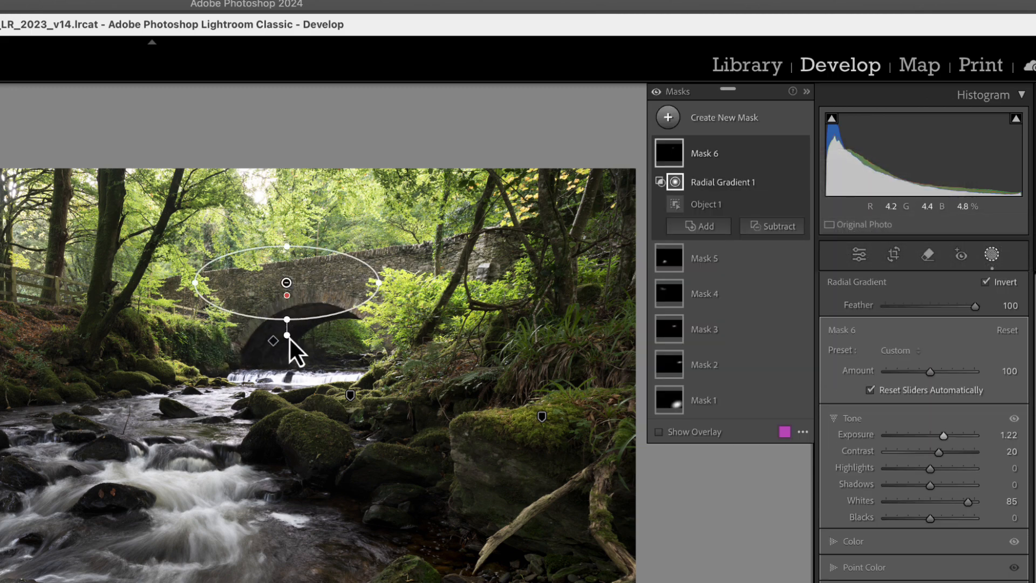
pyautogui.moveTo(289, 346); pyautogui.dragTo(267, 327)
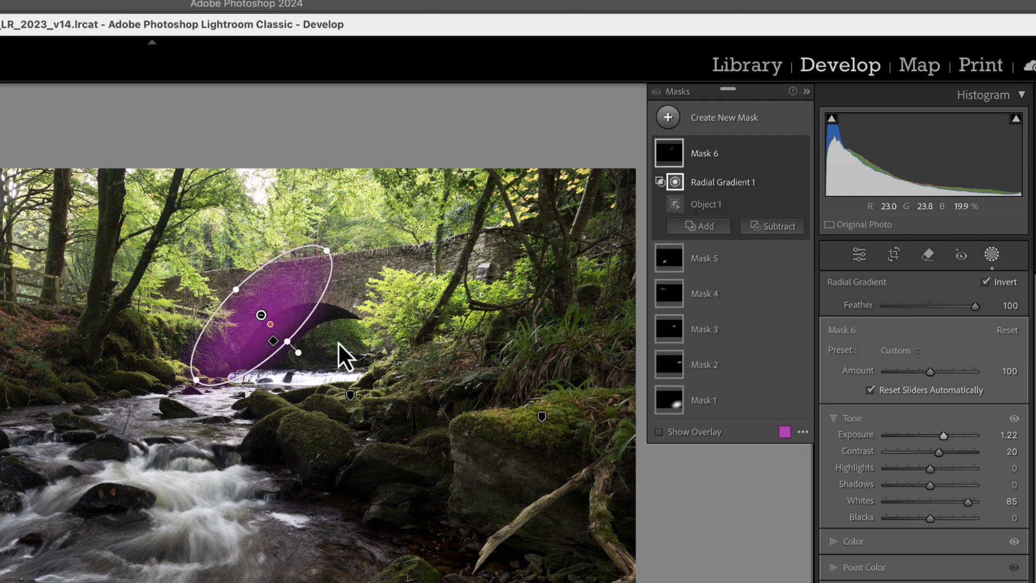
pyautogui.moveTo(946, 438); pyautogui.dragTo(957, 436)
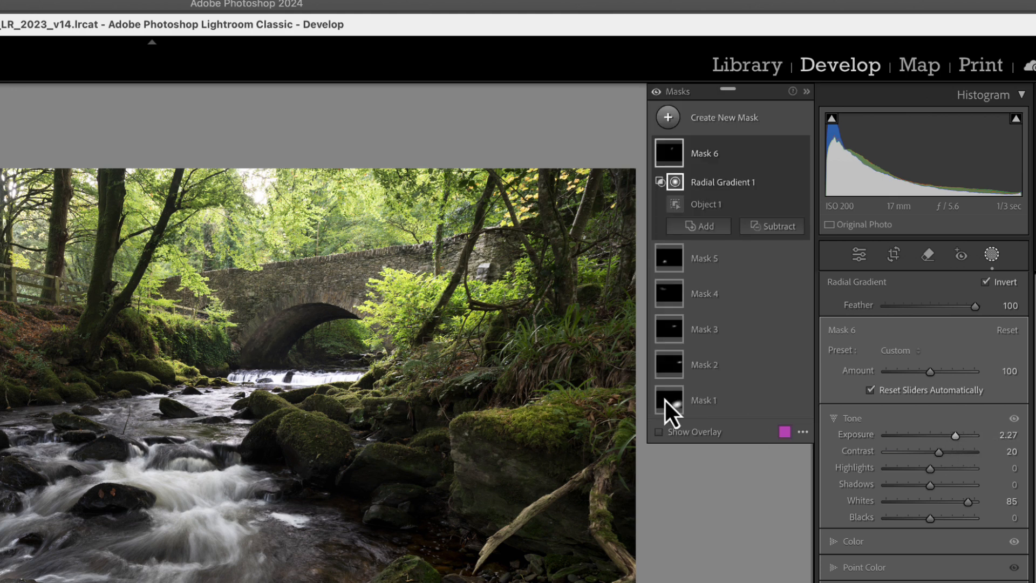
pyautogui.moveTo(273, 329); pyautogui.dragTo(265, 341)
# Warm the bridge arch mask by setting its Temp to 55
pyautogui.click(856, 541)
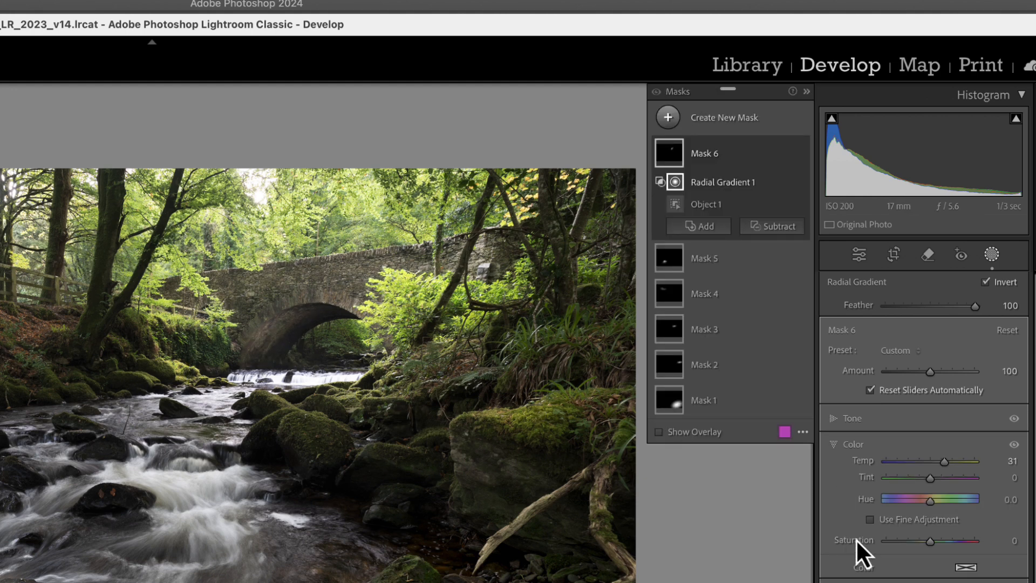
pyautogui.click(944, 462)
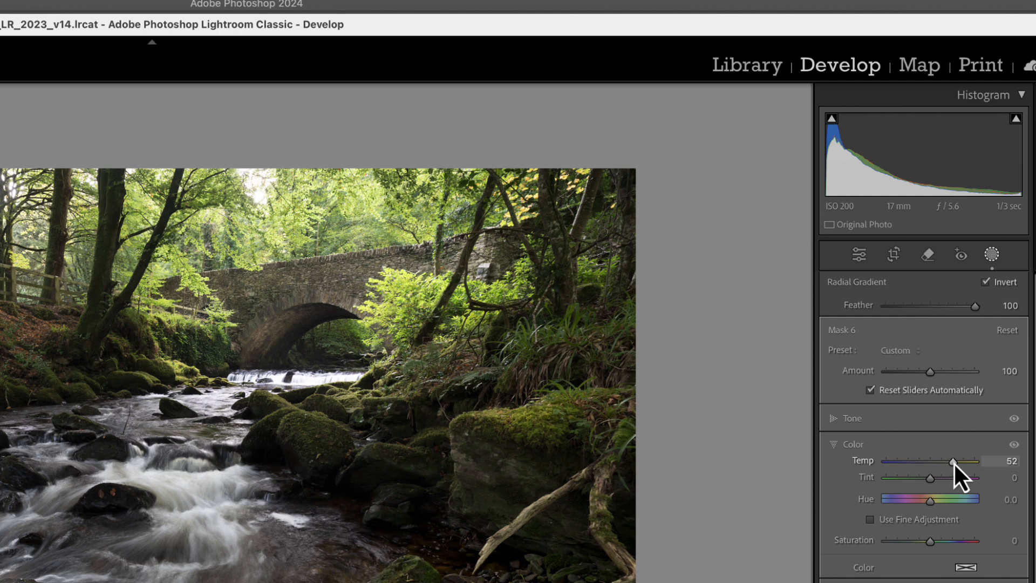
pyautogui.moveTo(953, 462); pyautogui.dragTo(955, 462)
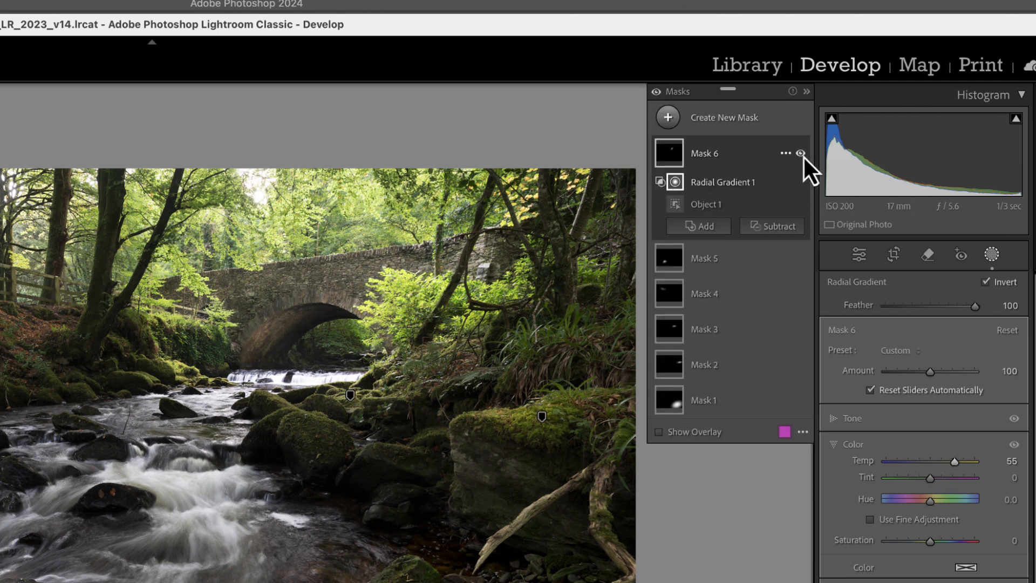
# Compare the arch with its mask hidden and shown, and fine-tune the radial gradient's position over the arch's inner side
pyautogui.click(801, 153)
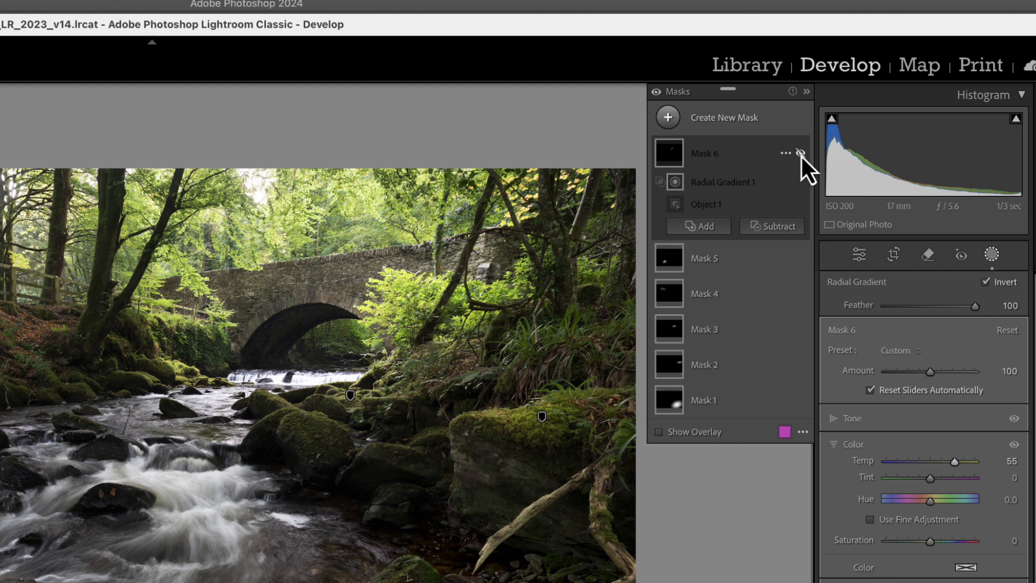
pyautogui.click(800, 154)
pyautogui.click(800, 153)
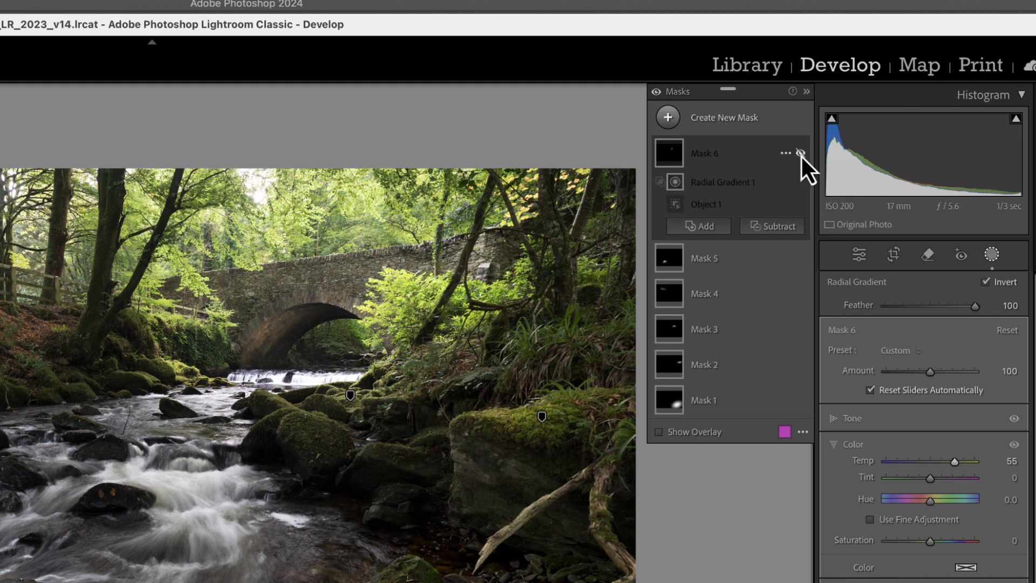
pyautogui.click(801, 154)
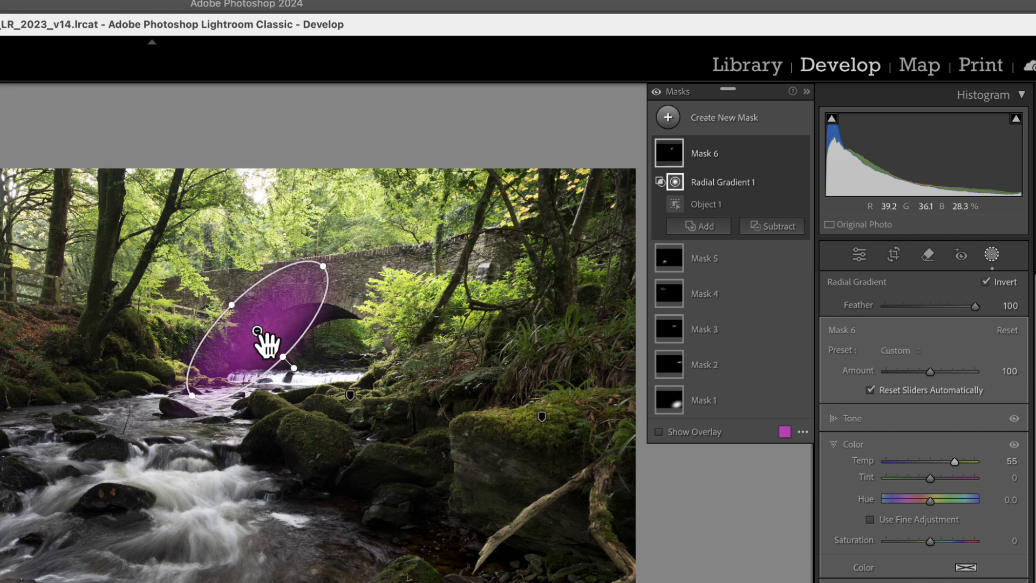
pyautogui.moveTo(267, 343)
pyautogui.mouseDown()
pyautogui.moveTo(203, 351)
pyautogui.moveTo(276, 335)
pyautogui.moveTo(249, 355)
pyautogui.moveTo(268, 345)
pyautogui.moveTo(261, 354)
pyautogui.moveTo(302, 331)
pyautogui.moveTo(265, 349)
pyautogui.mouseUp()
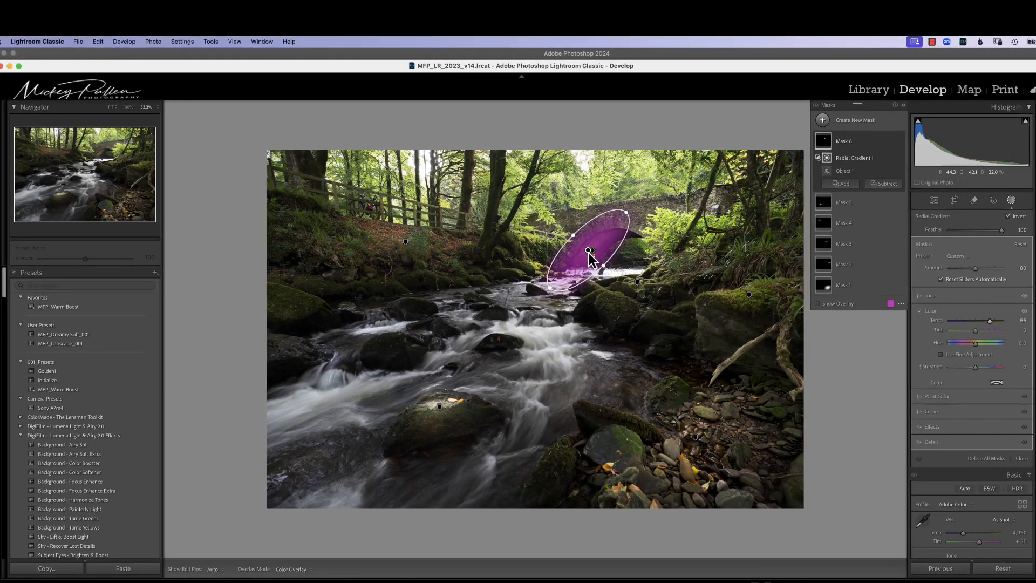
pyautogui.moveTo(573, 260); pyautogui.dragTo(588, 251)
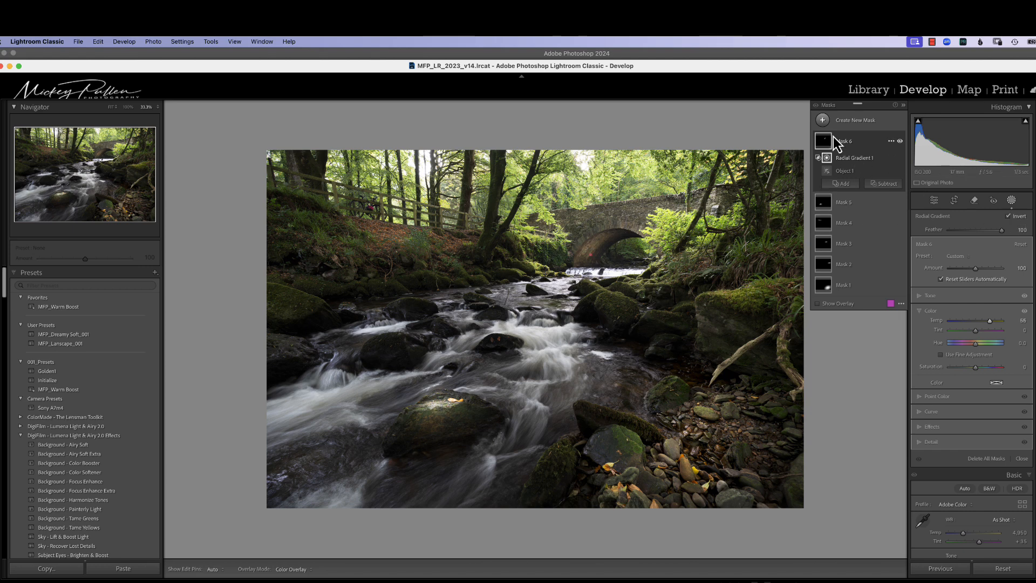
# Select the existing radial gradient mask on the bank just below the bridge and raise its Exposure
pyautogui.click(822, 120)
pyautogui.click(869, 224)
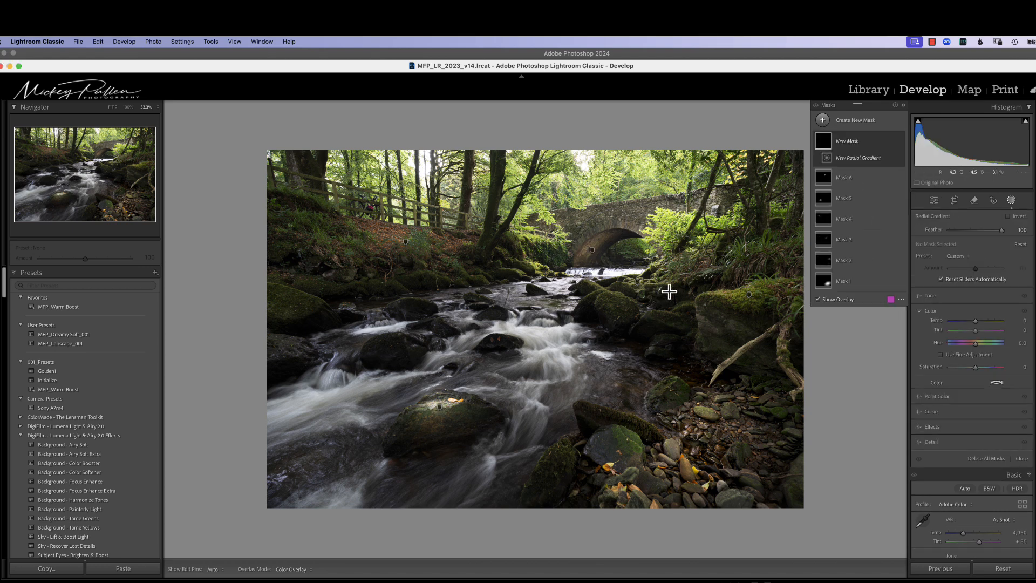
pyautogui.click(639, 285)
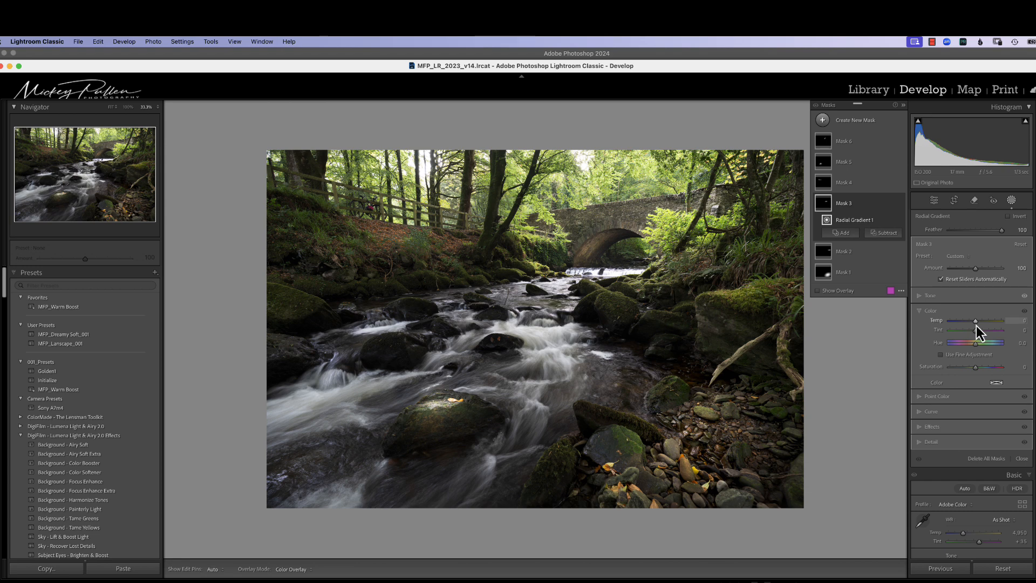
pyautogui.click(942, 295)
pyautogui.moveTo(983, 305); pyautogui.dragTo(989, 306)
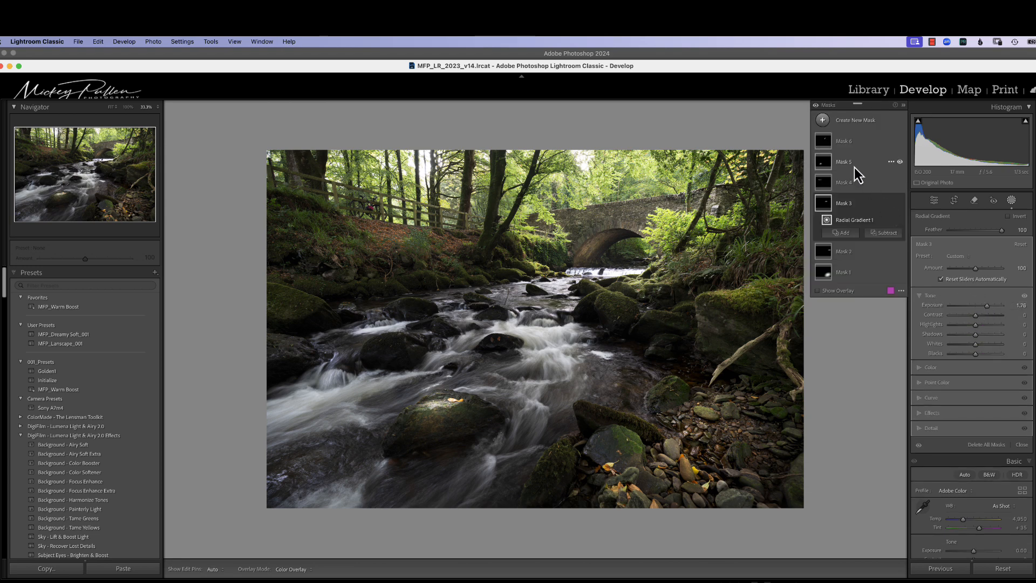
# Add a small tilted radial gradient mask over the mossy rock below the bridge, with Exposure 1.30 and Shadows 54
pyautogui.click(822, 120)
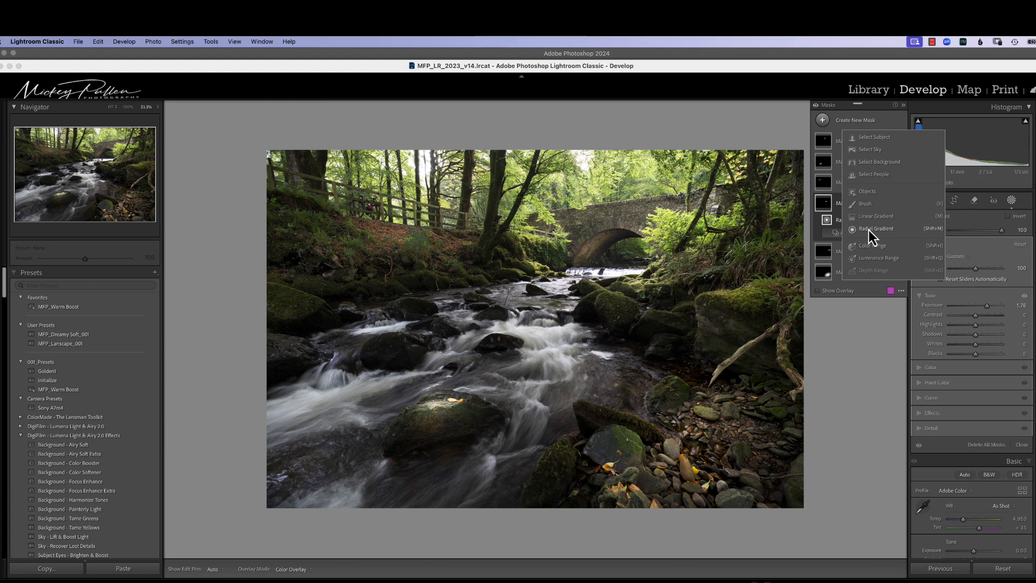
pyautogui.click(869, 230)
pyautogui.moveTo(597, 290); pyautogui.dragTo(619, 297)
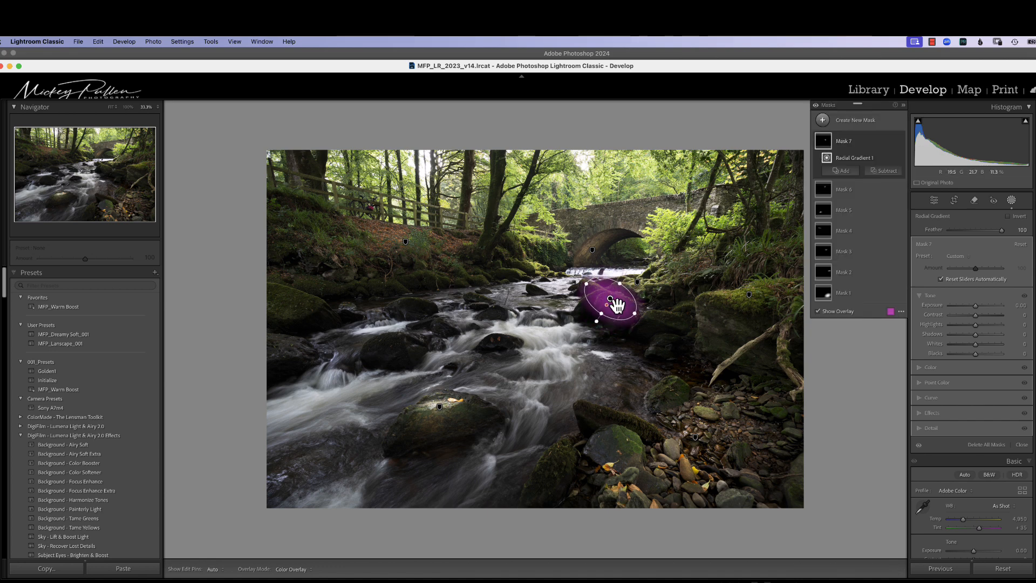
pyautogui.moveTo(975, 306); pyautogui.dragTo(990, 336)
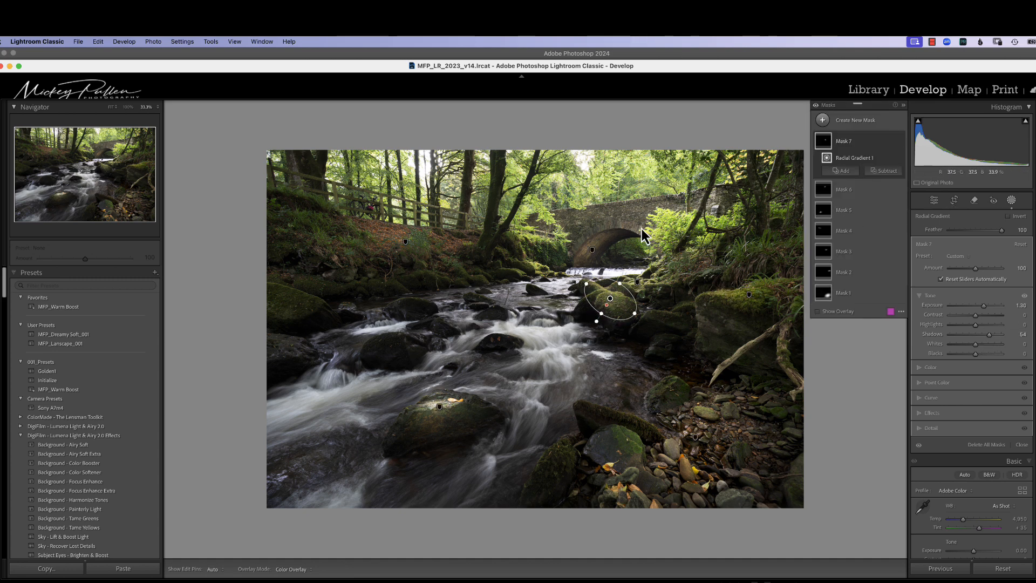
# Brush a new mask over the dark rock beside the mossy one at size 3.0 and flow 49, with Exposure 2.67 and Whites 91
pyautogui.click(1011, 201)
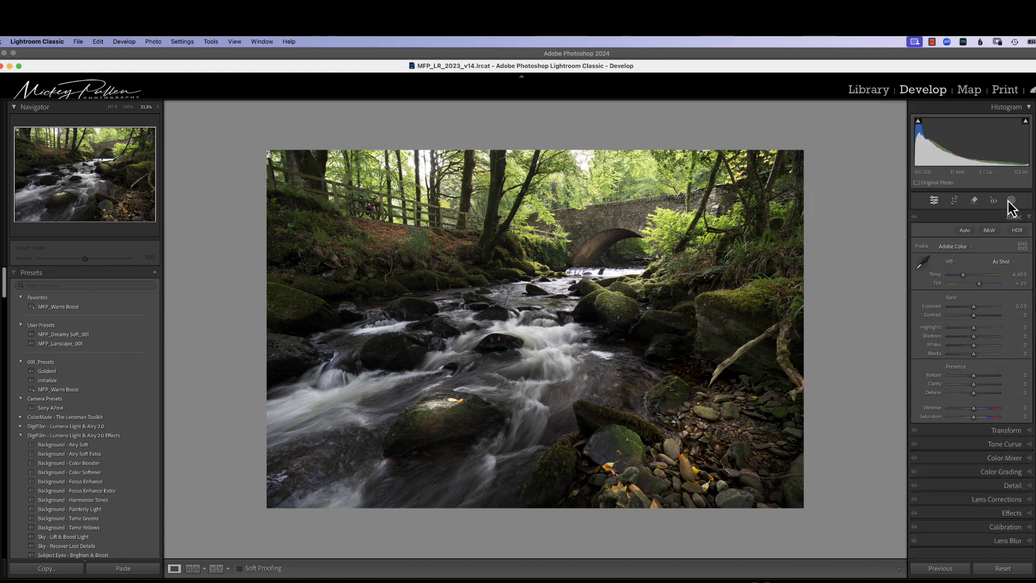
pyautogui.click(1012, 202)
pyautogui.click(821, 120)
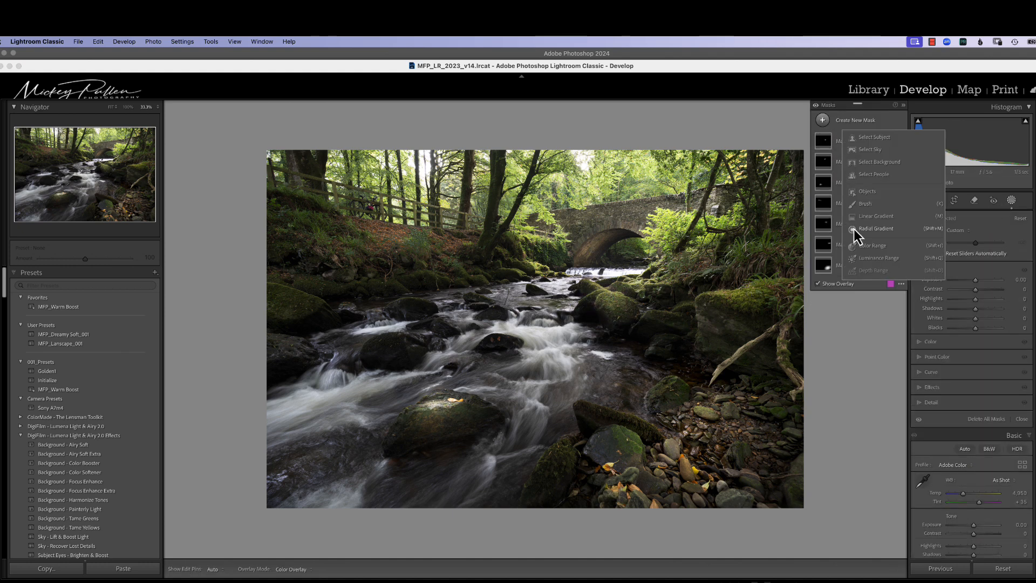
pyautogui.click(860, 205)
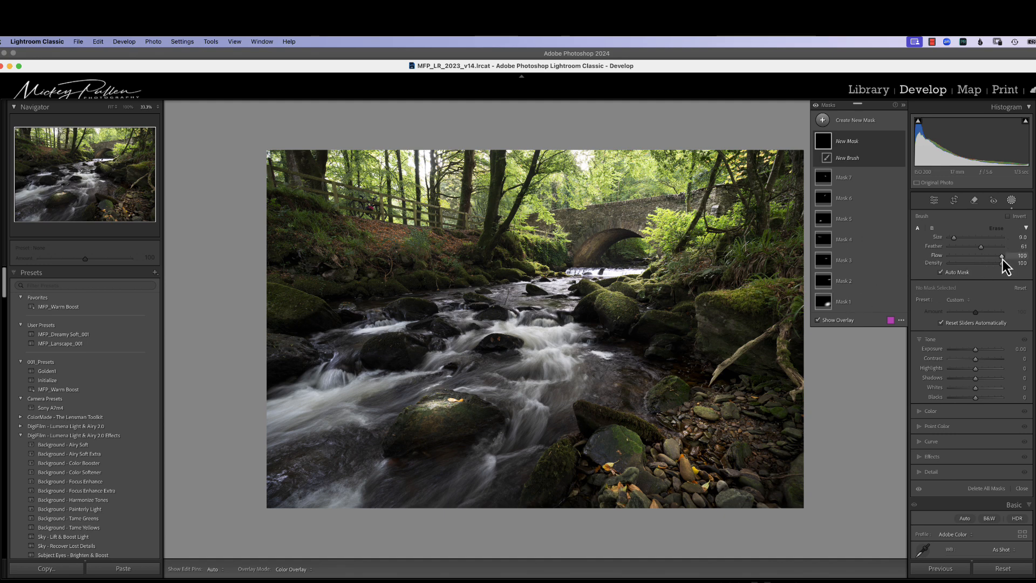
pyautogui.moveTo(978, 260); pyautogui.dragTo(974, 261)
pyautogui.scroll(-6, 663, 307)
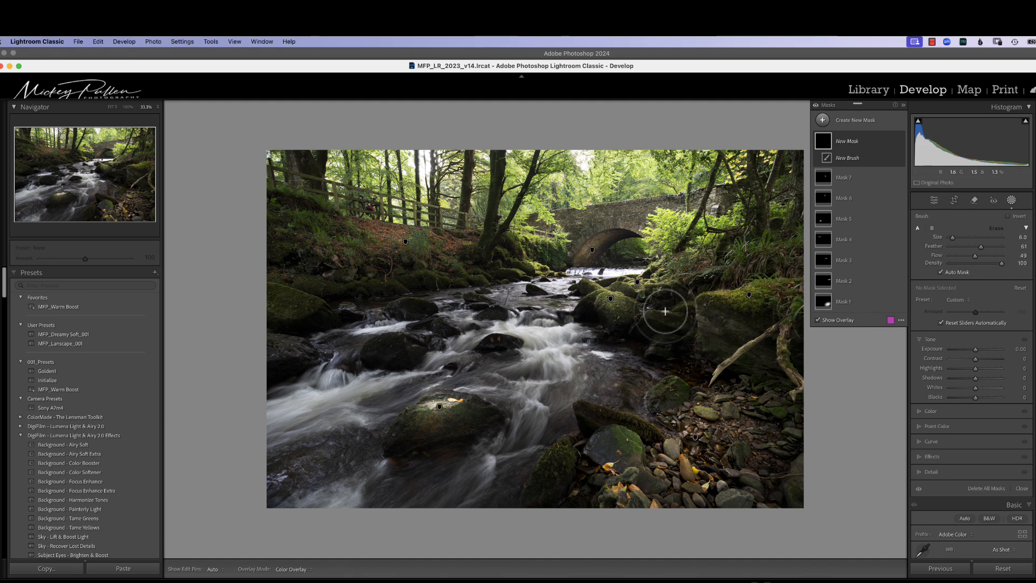
pyautogui.moveTo(651, 315)
pyautogui.mouseDown()
pyautogui.moveTo(684, 303)
pyautogui.moveTo(653, 320)
pyautogui.moveTo(688, 322)
pyautogui.mouseUp()
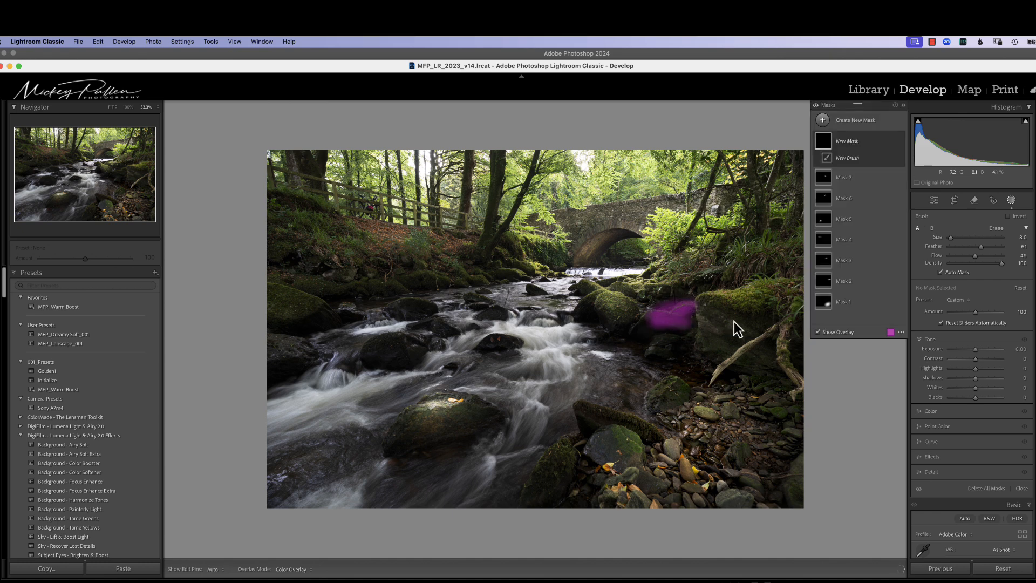
pyautogui.moveTo(975, 350); pyautogui.dragTo(993, 349)
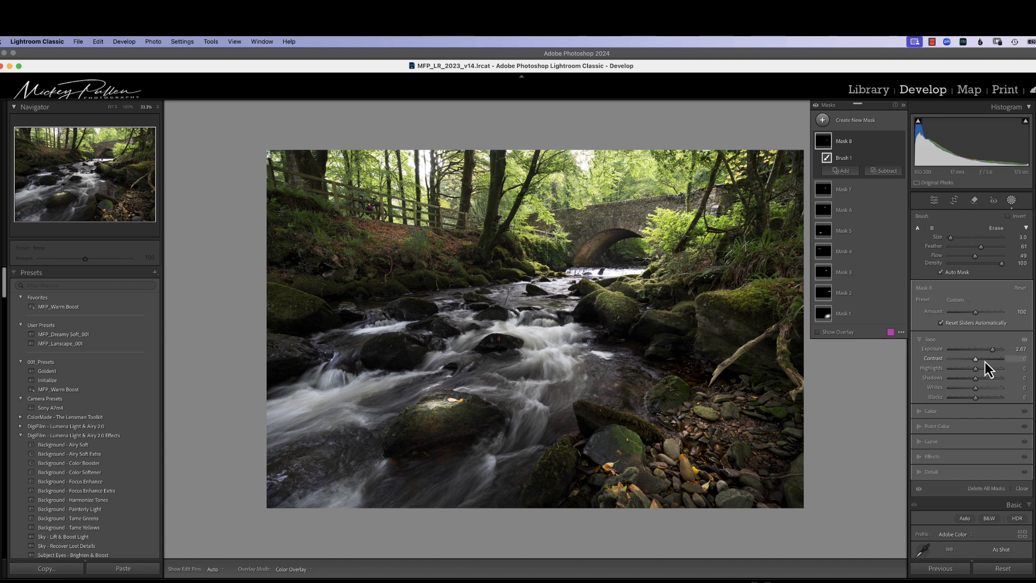
pyautogui.moveTo(973, 387); pyautogui.dragTo(997, 387)
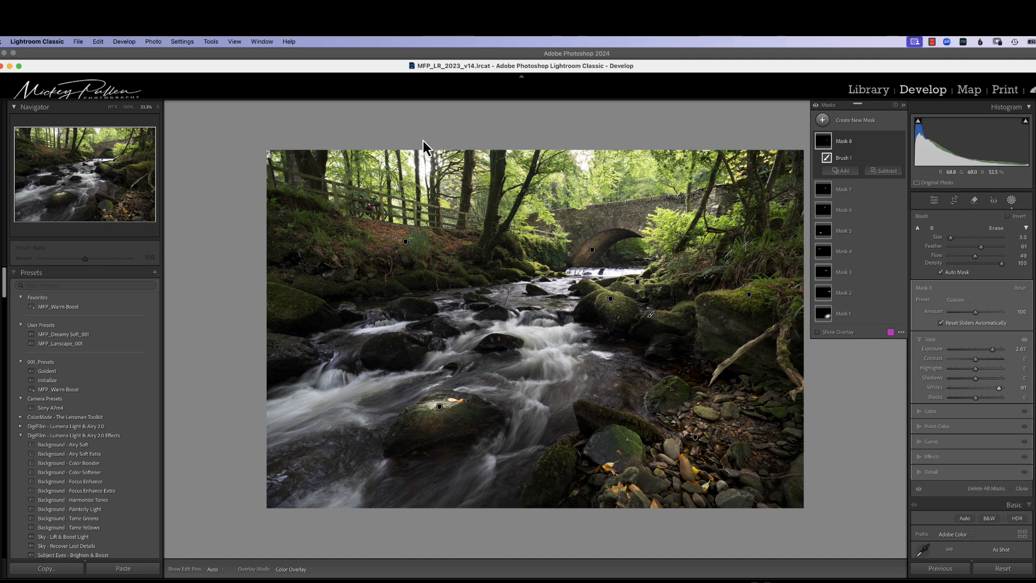
# Add a new radial gradient mask as a tall, narrow ellipse from the trees behind the fence down to the foreground rock
pyautogui.click(822, 121)
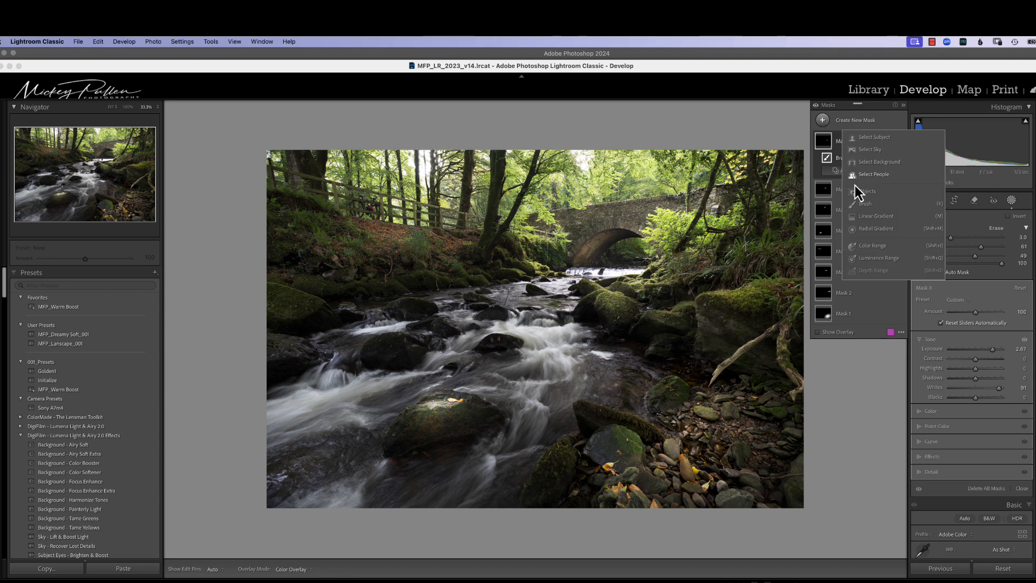
pyautogui.click(872, 229)
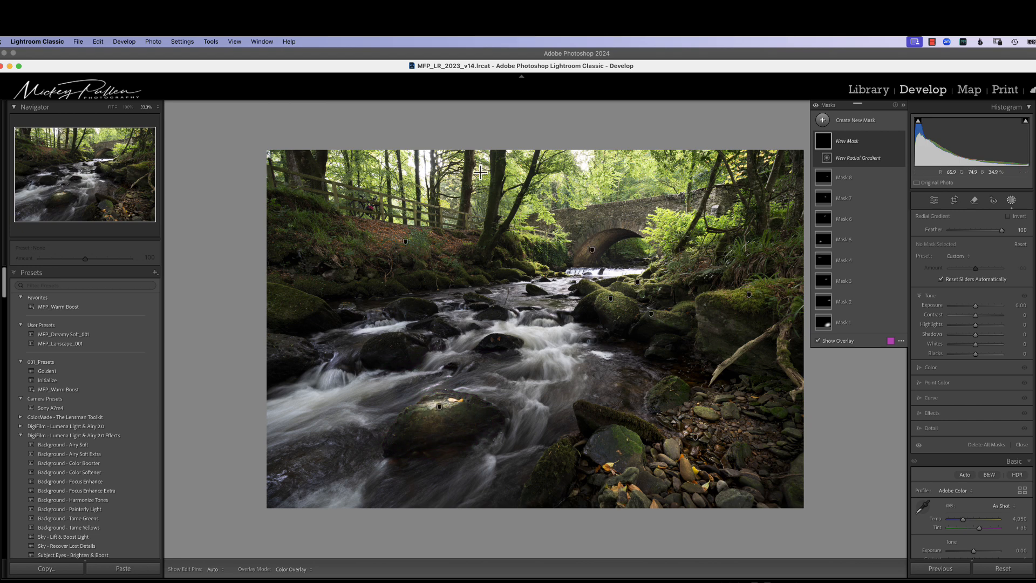
pyautogui.moveTo(437, 186)
pyautogui.mouseDown()
pyautogui.moveTo(509, 261)
pyautogui.moveTo(481, 370)
pyautogui.moveTo(487, 389)
pyautogui.mouseUp()
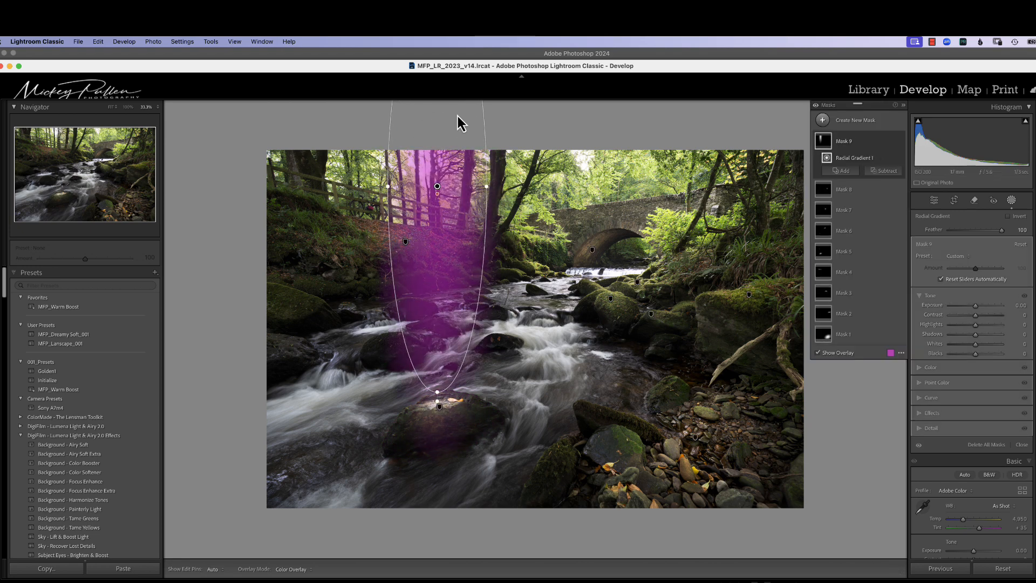
pyautogui.press('super+minus')
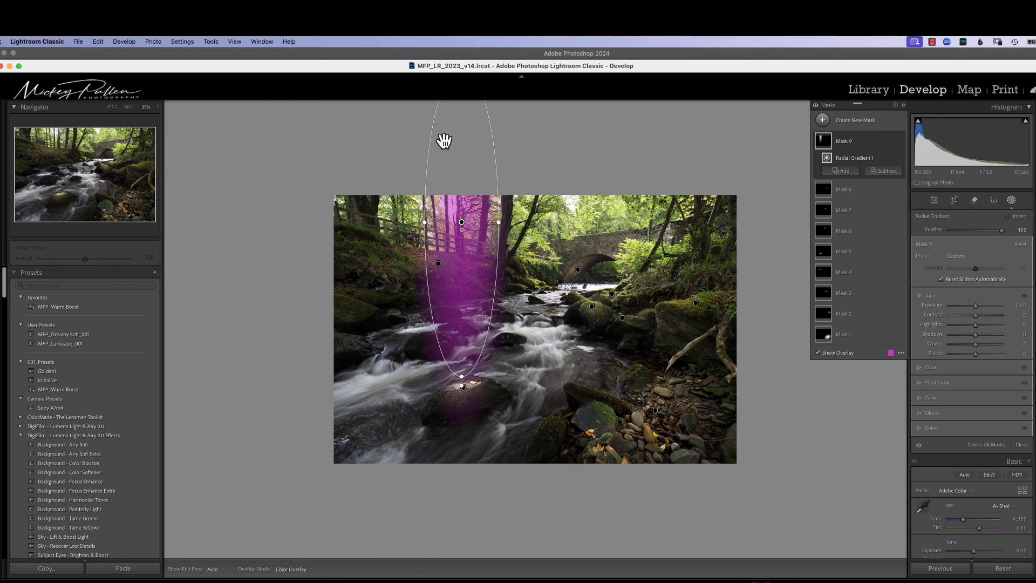
# Shift the new radial gradient onto the central tree trunks and rotate it to slant toward the mossy rocks below the bridge
pyautogui.click(462, 387)
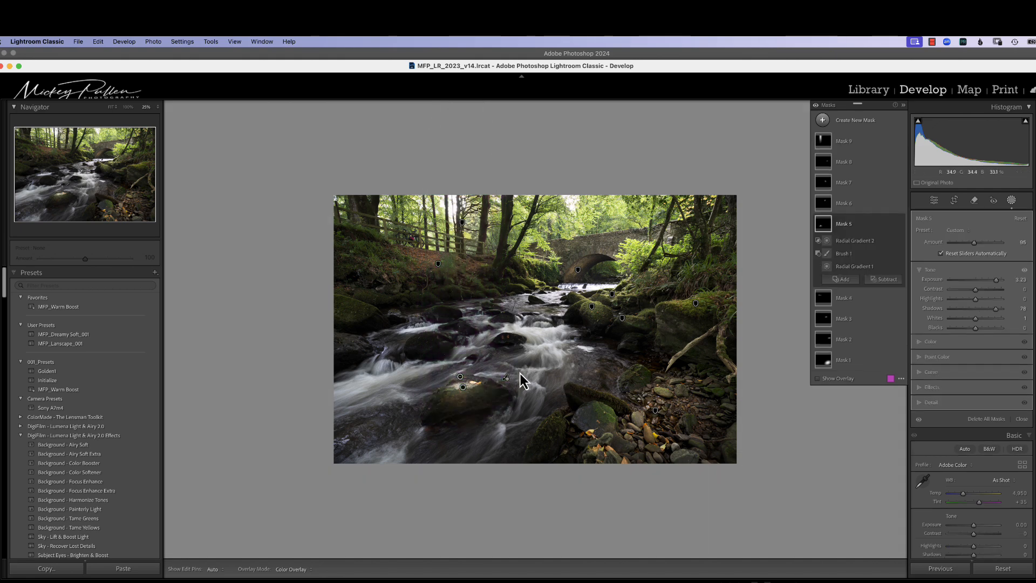
pyautogui.click(461, 222)
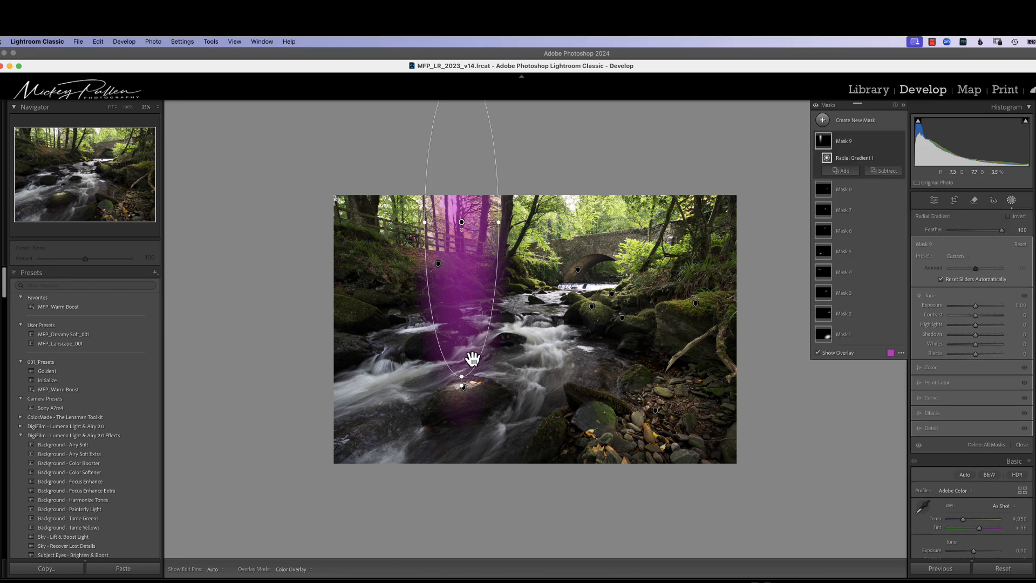
pyautogui.click(462, 386)
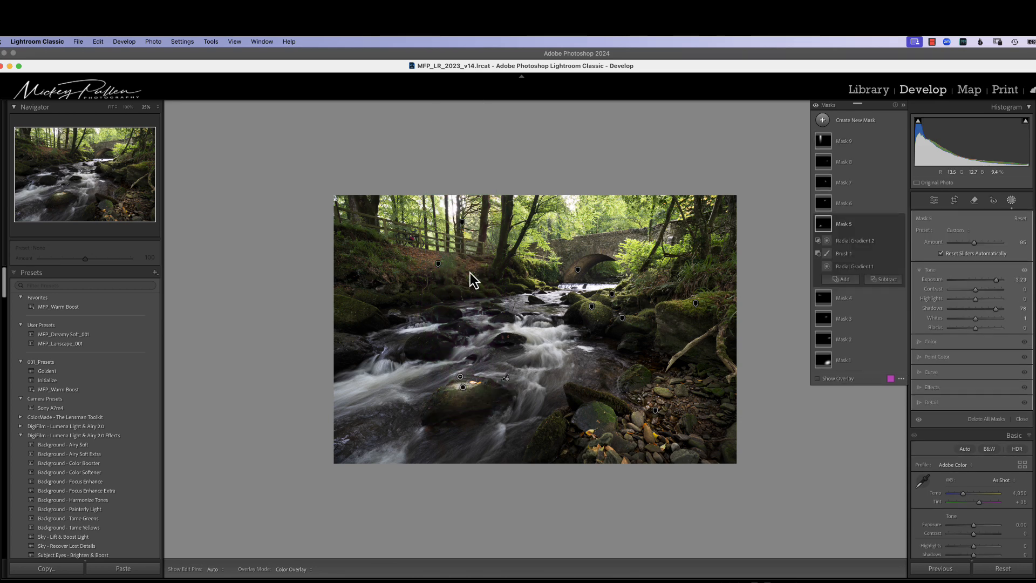
pyautogui.click(463, 222)
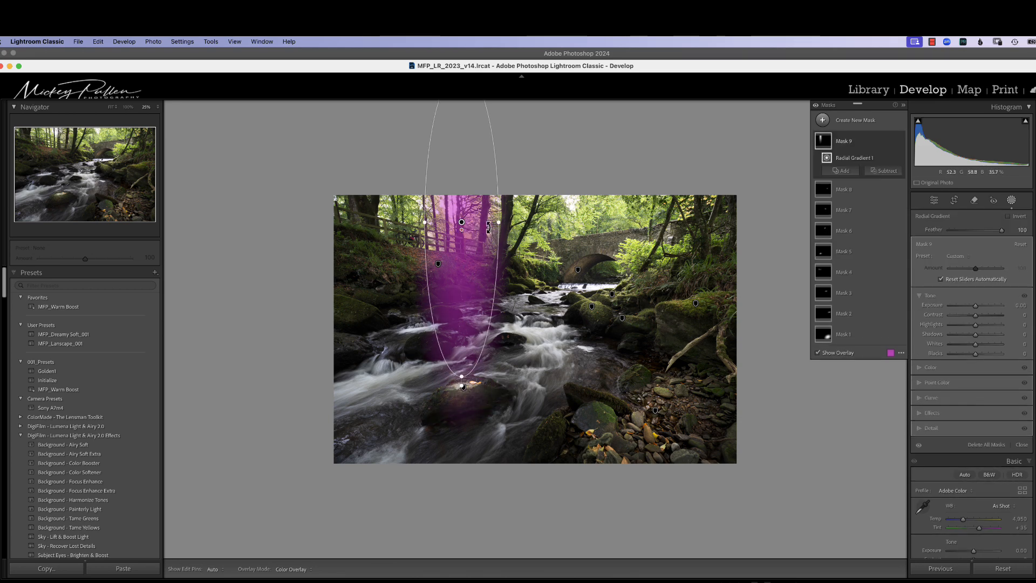
pyautogui.moveTo(465, 227); pyautogui.dragTo(501, 227)
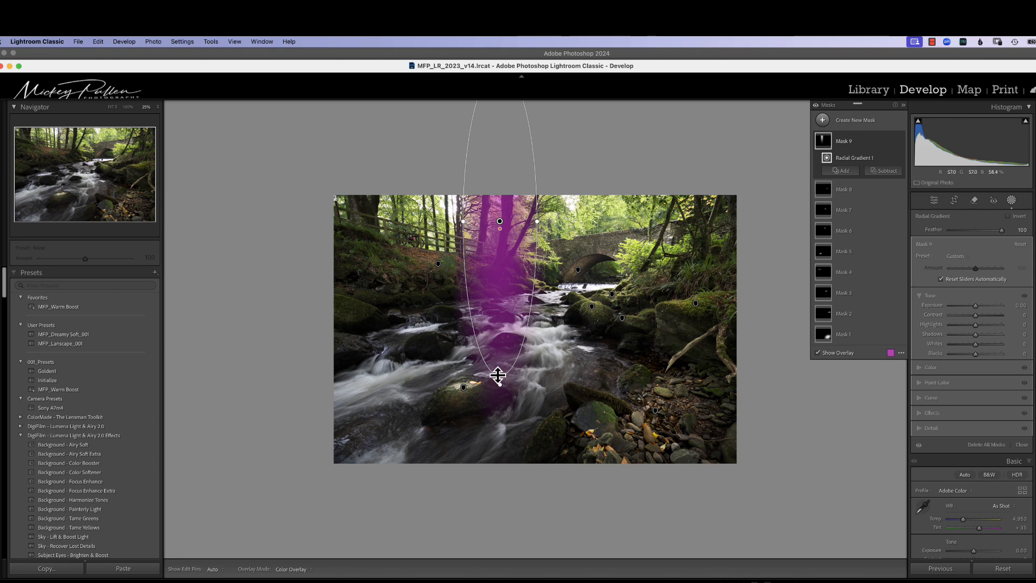
pyautogui.moveTo(500, 385); pyautogui.dragTo(605, 348)
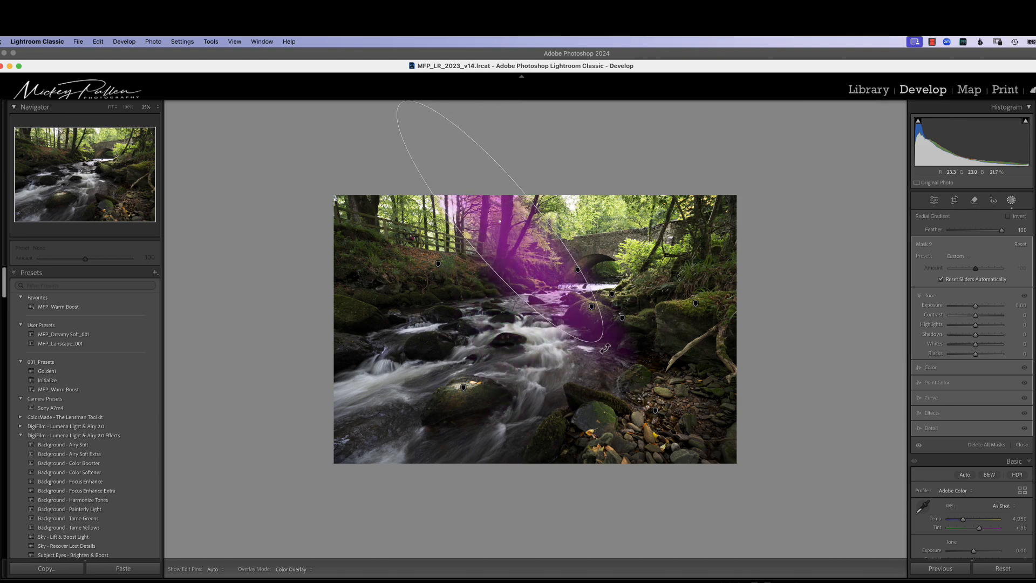
# Reposition the slanted radial gradient over the trees by the fence, lengthen it to the pebble bank and widen it into a broad light beam
pyautogui.moveTo(503, 227); pyautogui.dragTo(456, 211)
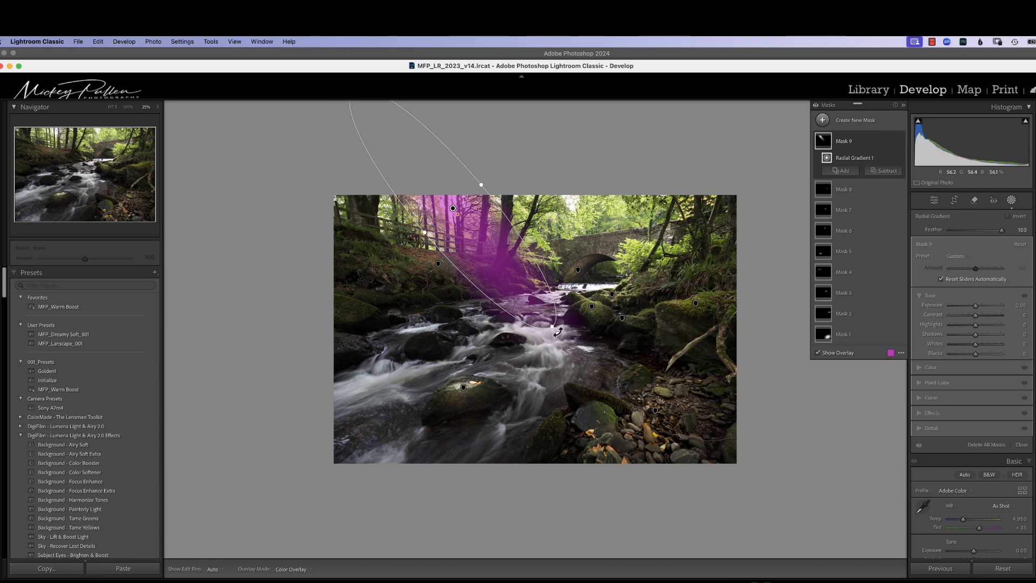
pyautogui.press('alt')
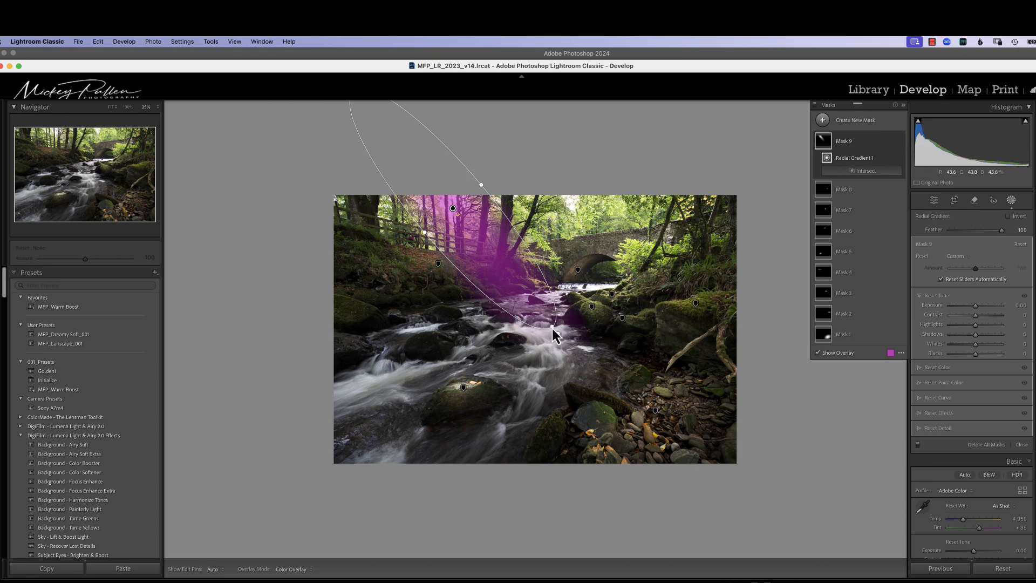
pyautogui.moveTo(554, 334); pyautogui.dragTo(706, 510)
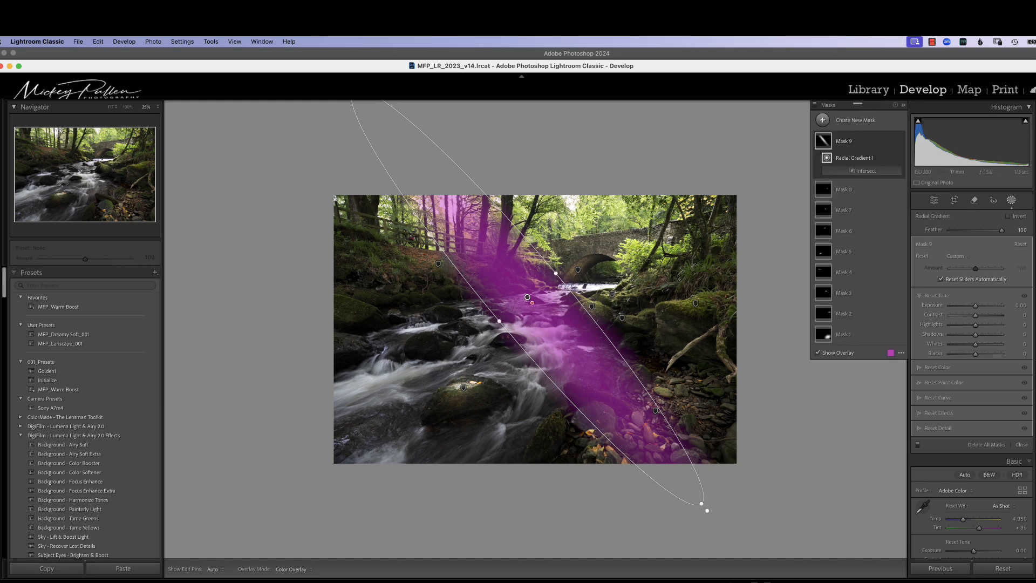
pyautogui.moveTo(527, 297); pyautogui.dragTo(455, 204)
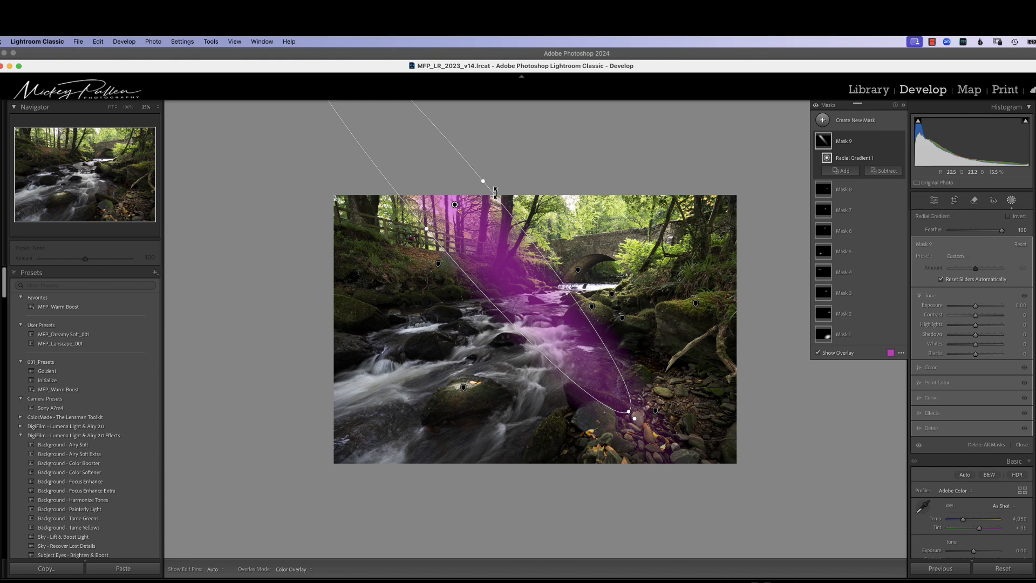
pyautogui.moveTo(483, 182); pyautogui.dragTo(527, 185)
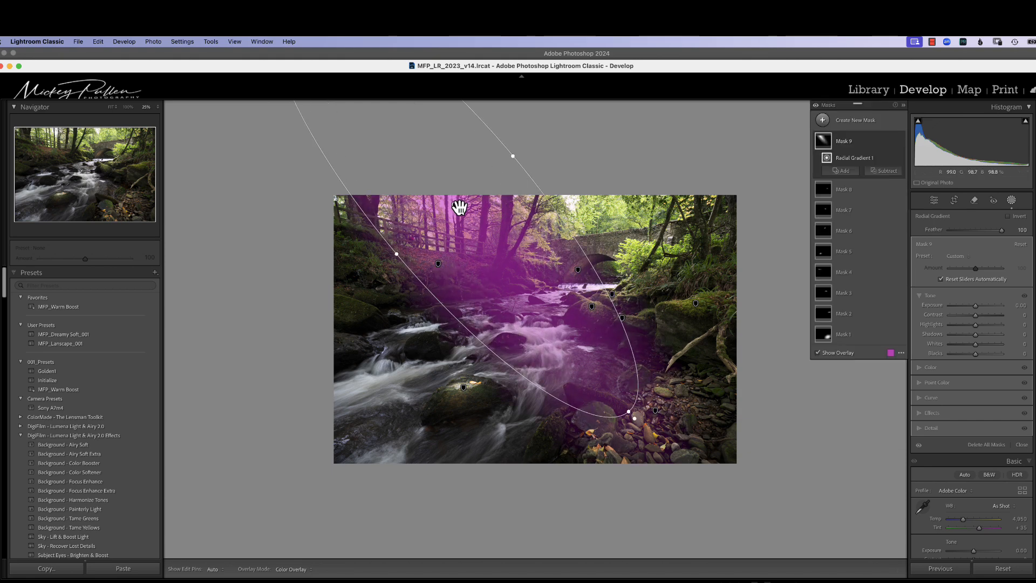
pyautogui.moveTo(460, 209); pyautogui.dragTo(463, 229)
# Set the light-beam mask's Exposure to 0.65 and Dehaze to -30
pyautogui.moveTo(975, 306); pyautogui.dragTo(981, 310)
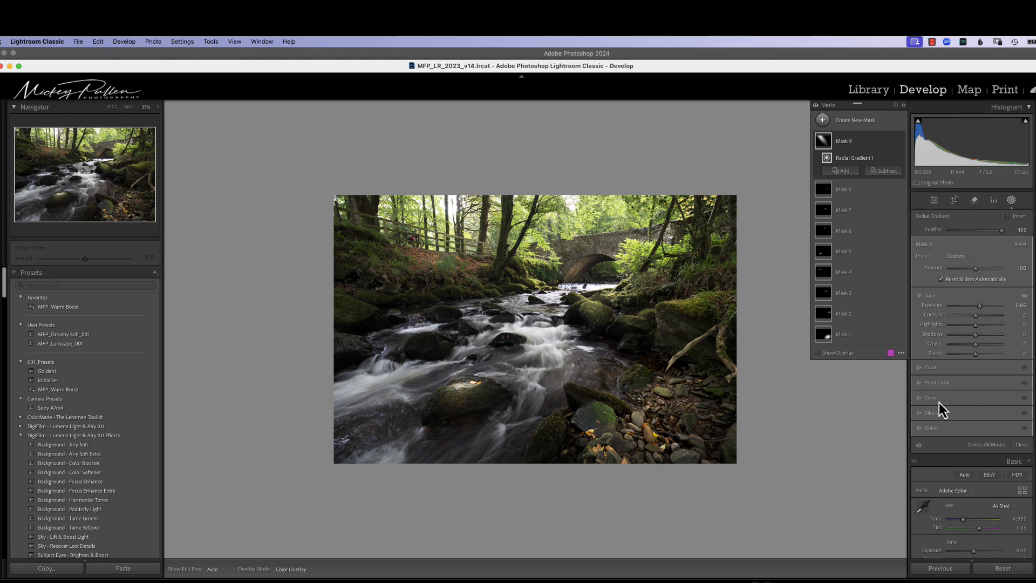
pyautogui.click(939, 418)
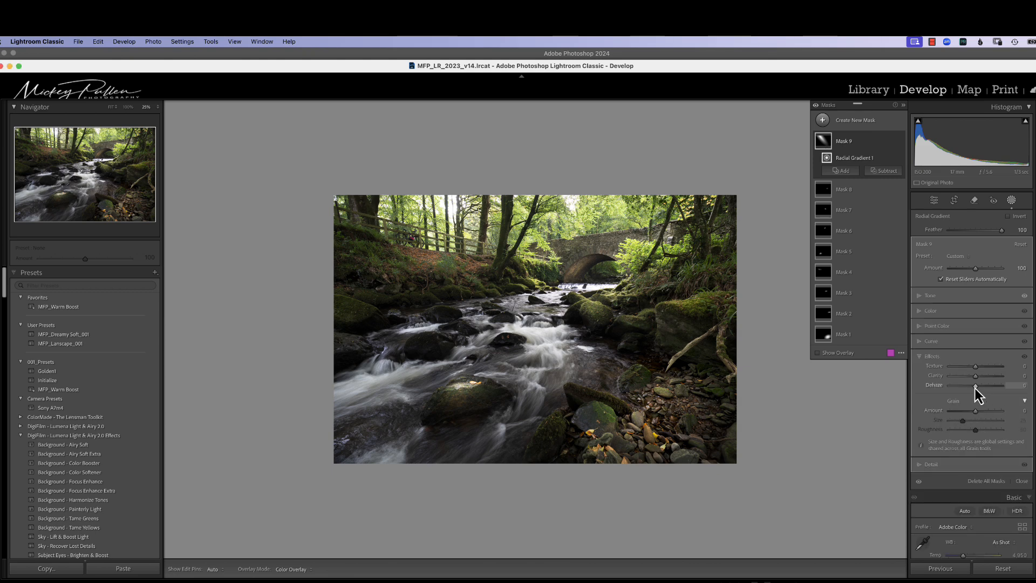
pyautogui.moveTo(974, 388); pyautogui.dragTo(966, 394)
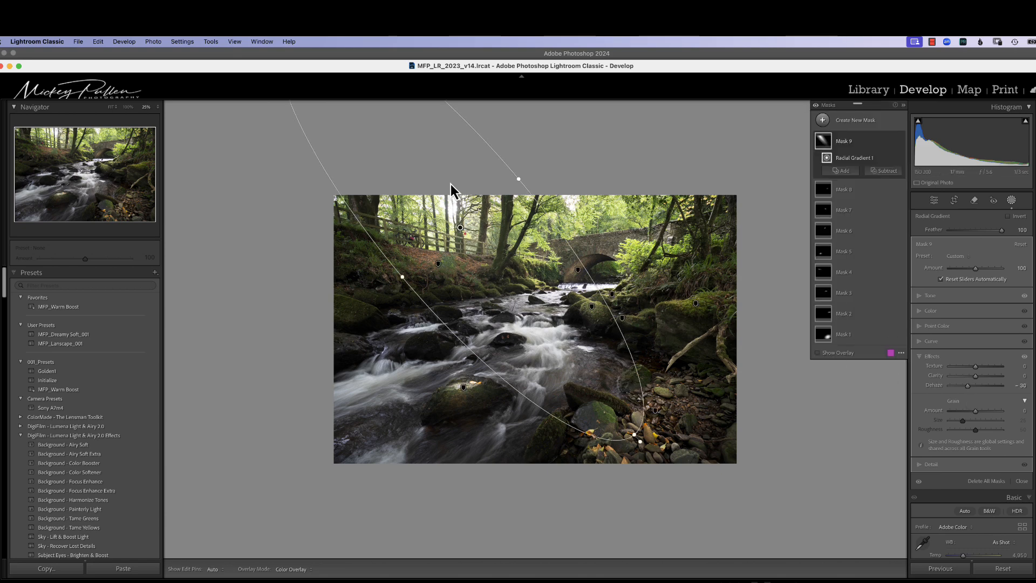
# Compare the photo with the light-beam mask hidden and shown, and shift its gradient slightly toward the bridge
pyautogui.click(900, 141)
pyautogui.click(900, 141)
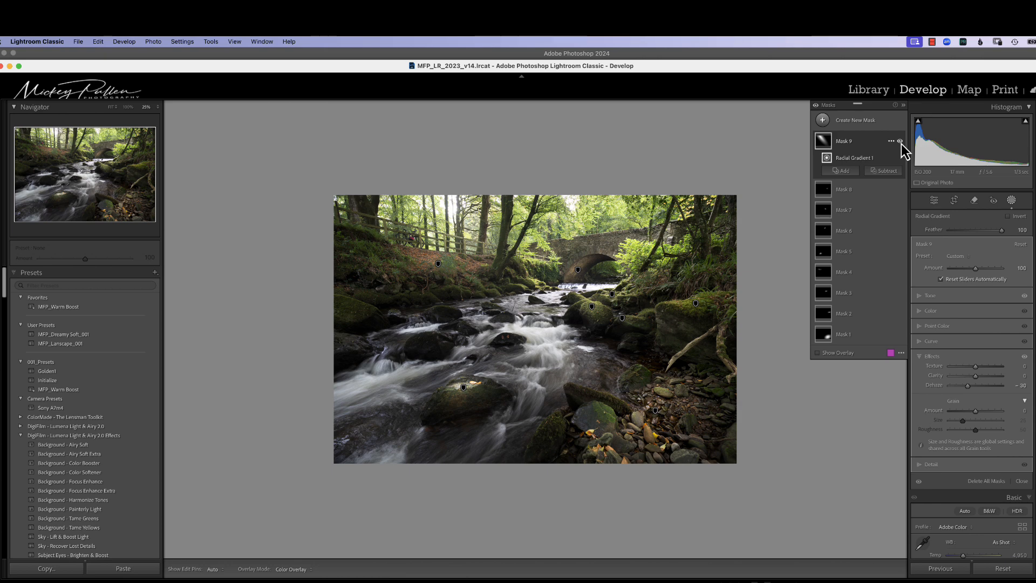
pyautogui.click(900, 141)
pyautogui.click(899, 141)
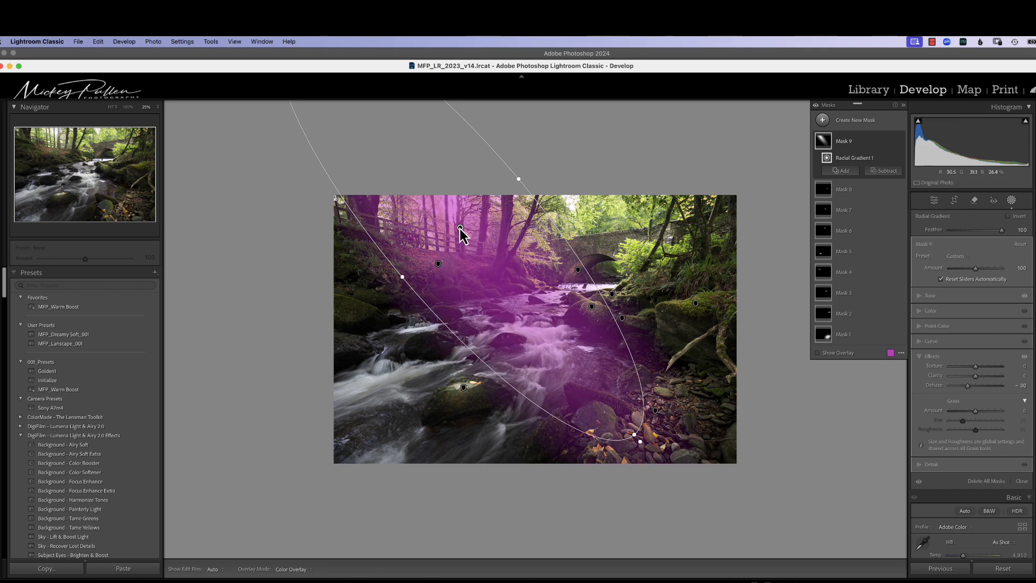
pyautogui.moveTo(462, 231)
pyautogui.mouseDown()
pyautogui.moveTo(454, 215)
pyautogui.moveTo(460, 234)
pyautogui.moveTo(475, 232)
pyautogui.mouseUp()
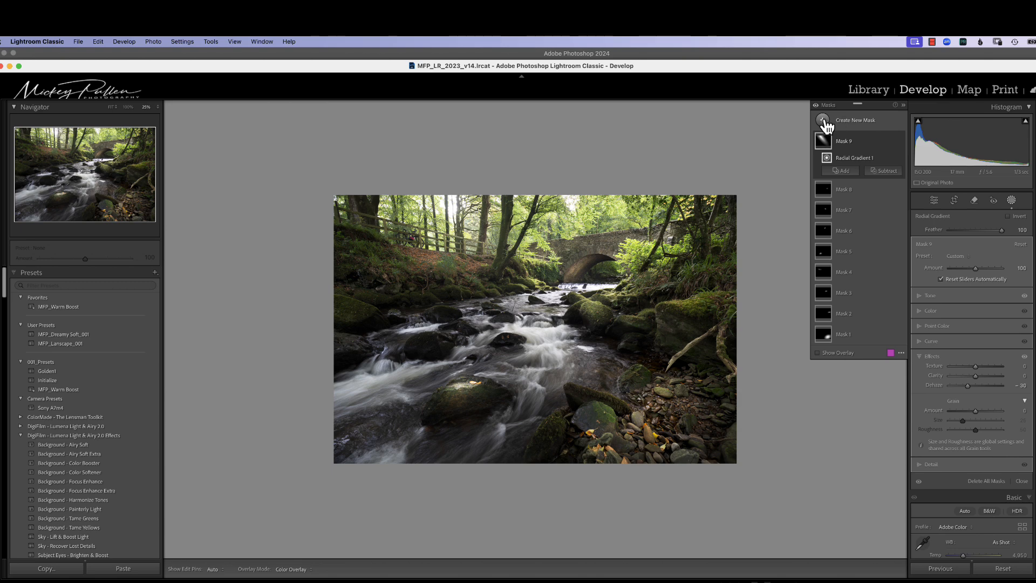
# Subtract a small circular radial gradient from the light-beam mask at the bright gap in the trees above the fence, fine-tuning its size
pyautogui.click(874, 171)
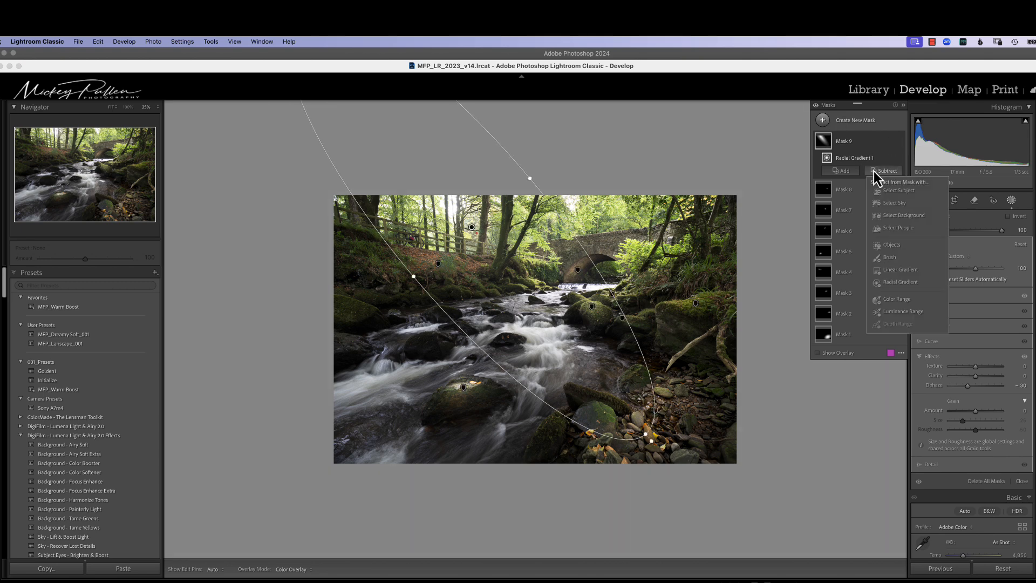
pyautogui.click(897, 281)
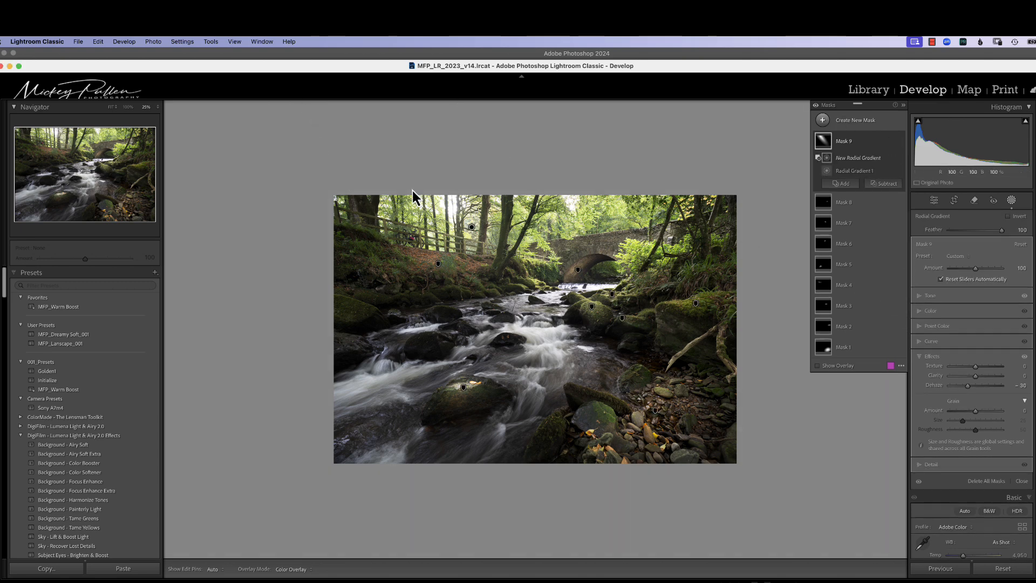
pyautogui.moveTo(455, 215); pyautogui.dragTo(442, 178)
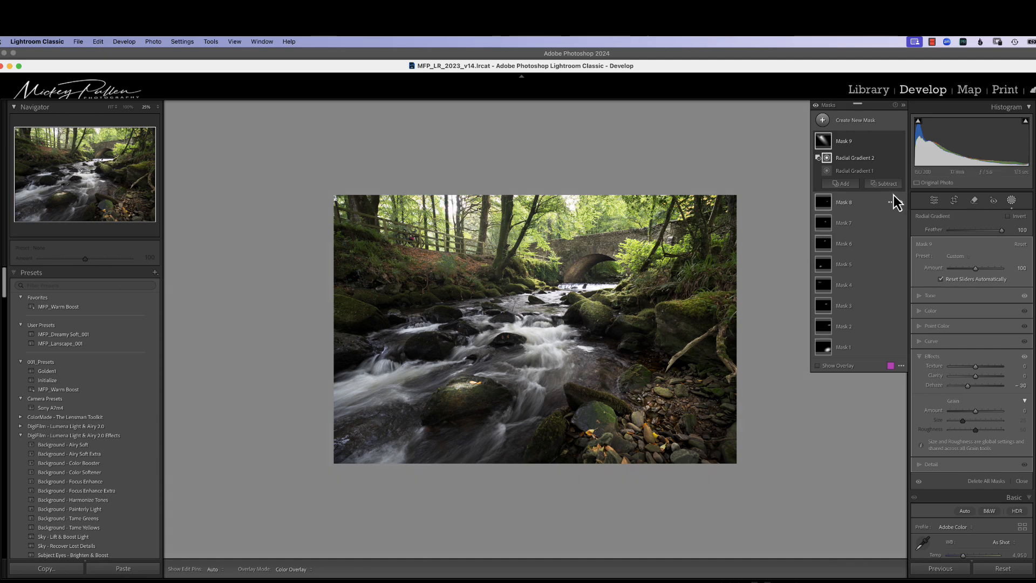
pyautogui.click(899, 141)
pyautogui.click(899, 141)
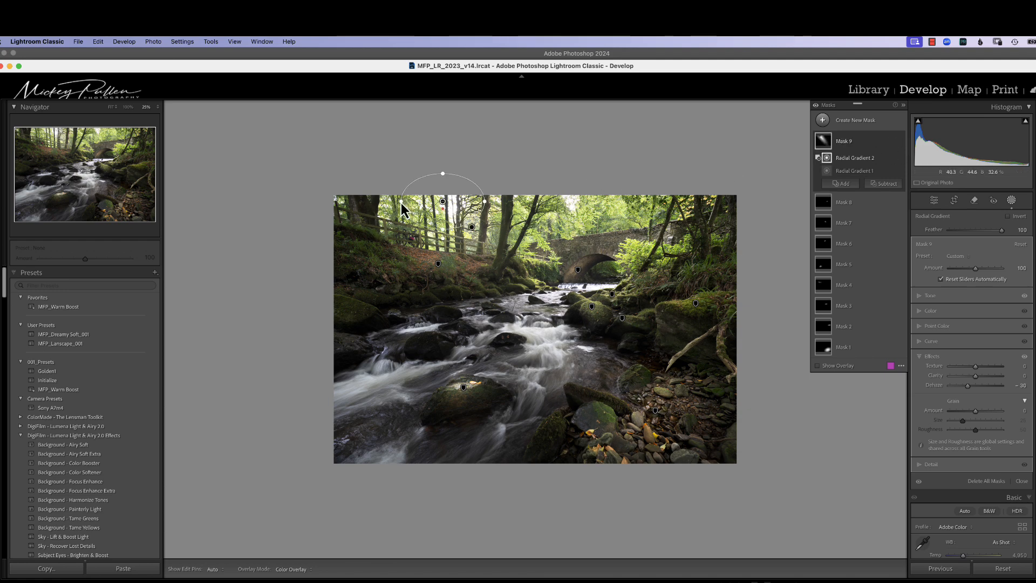
pyautogui.moveTo(401, 202); pyautogui.dragTo(408, 211)
pyautogui.moveTo(439, 171); pyautogui.dragTo(477, 206)
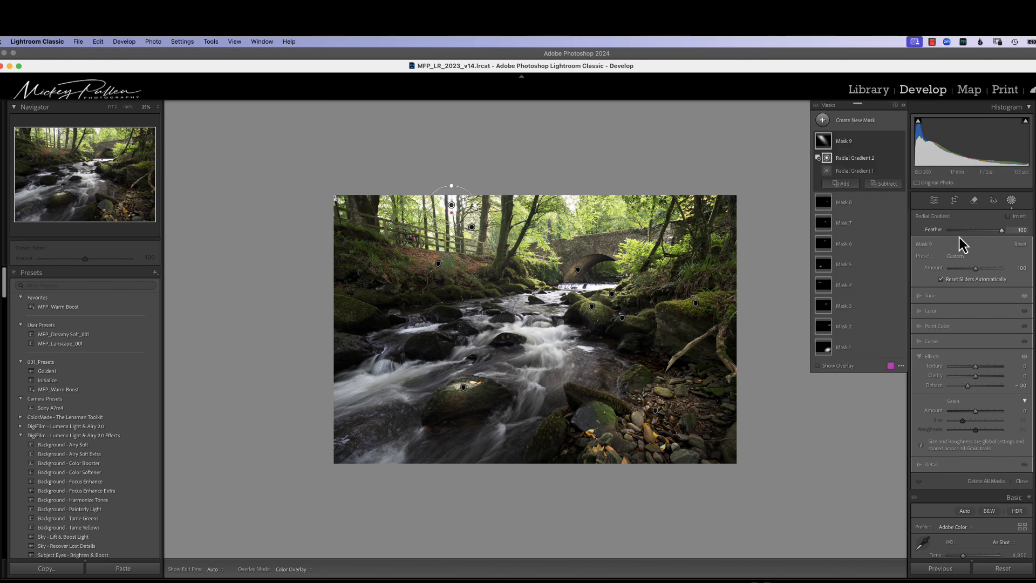
# Warm the light-beam mask with Temp 18 and soften it with Clarity -21 and Dehaze -34
pyautogui.click(934, 295)
pyautogui.moveTo(977, 307); pyautogui.dragTo(982, 323)
pyautogui.click(933, 369)
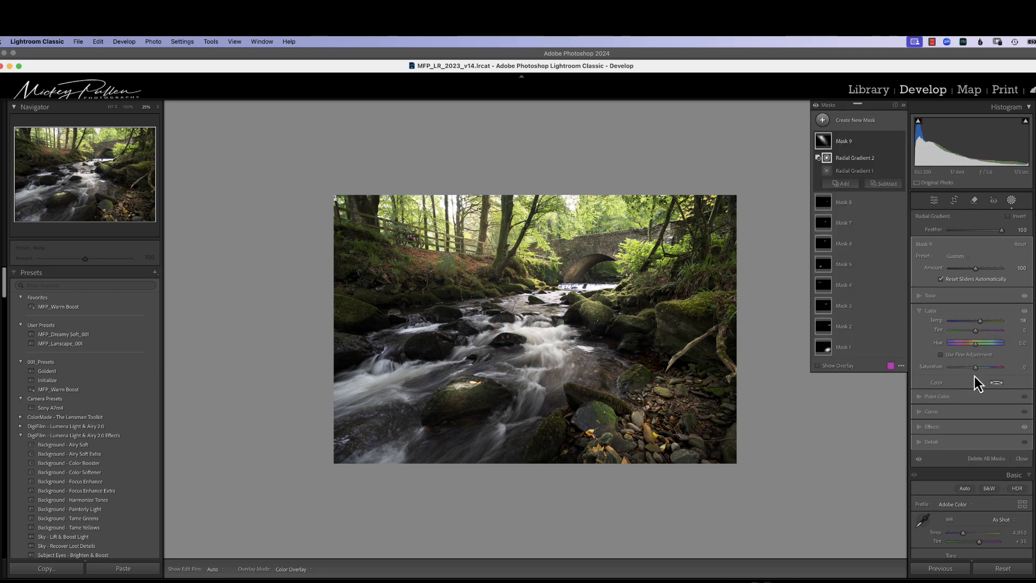
pyautogui.click(938, 428)
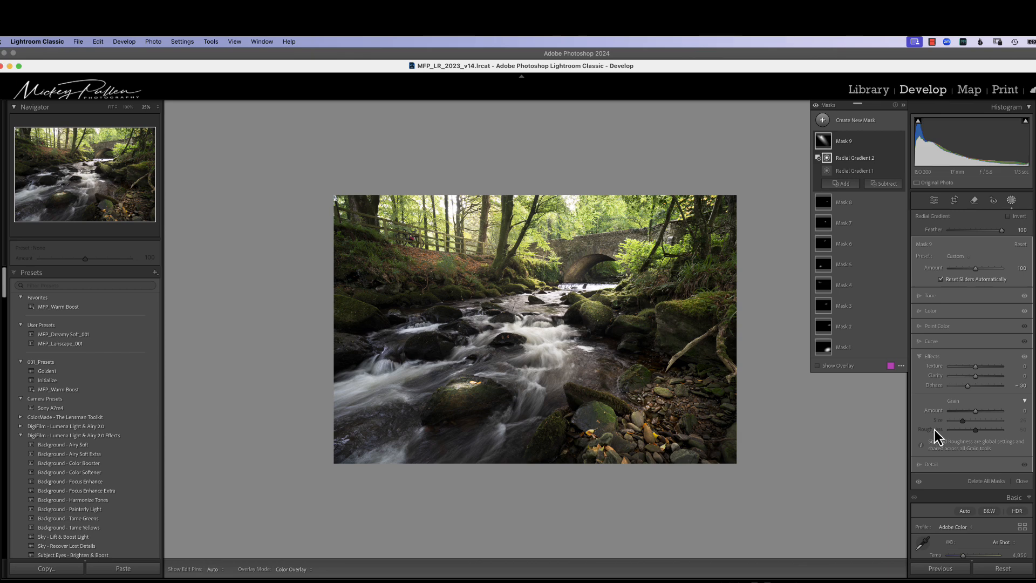
pyautogui.moveTo(975, 377); pyautogui.dragTo(968, 387)
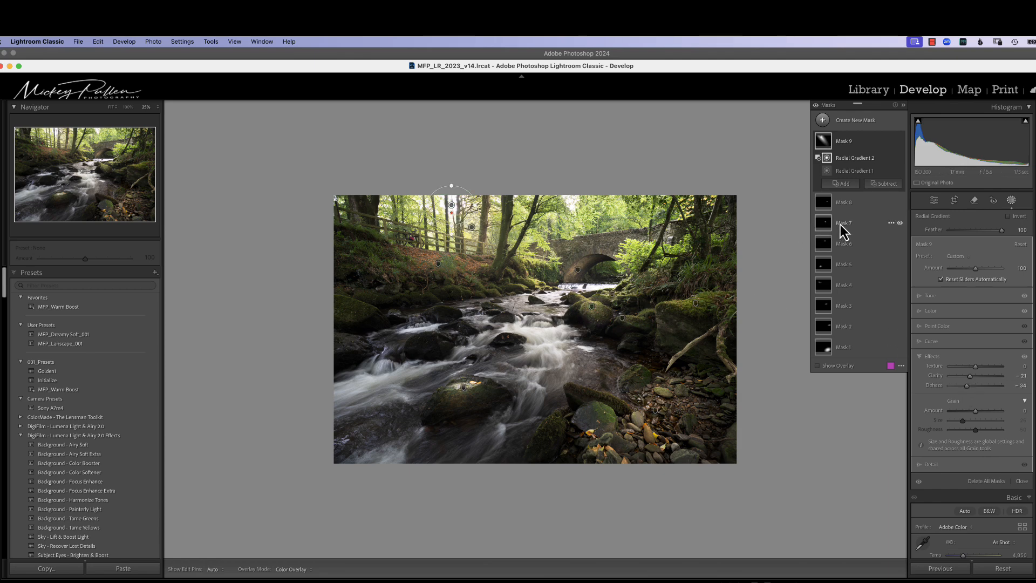
# Compare the photo with the light-beam mask hidden and shown, and do the same with all masks together
pyautogui.click(899, 142)
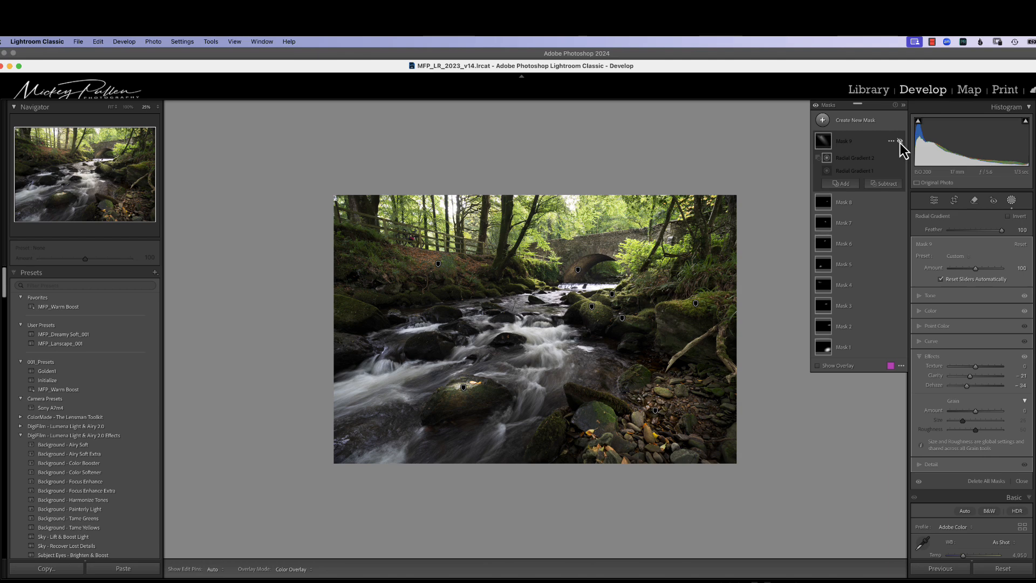
pyautogui.click(899, 142)
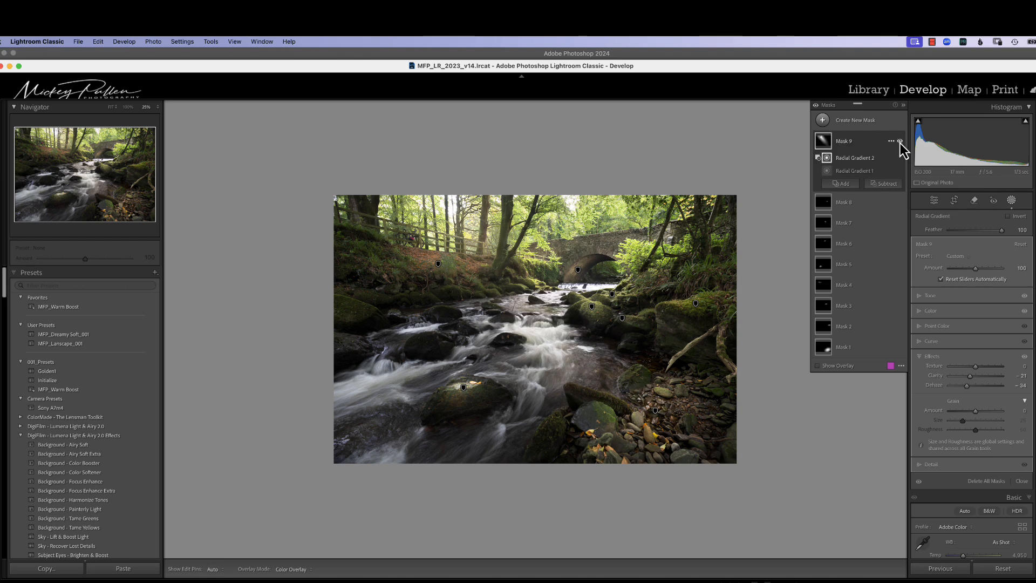
pyautogui.click(814, 106)
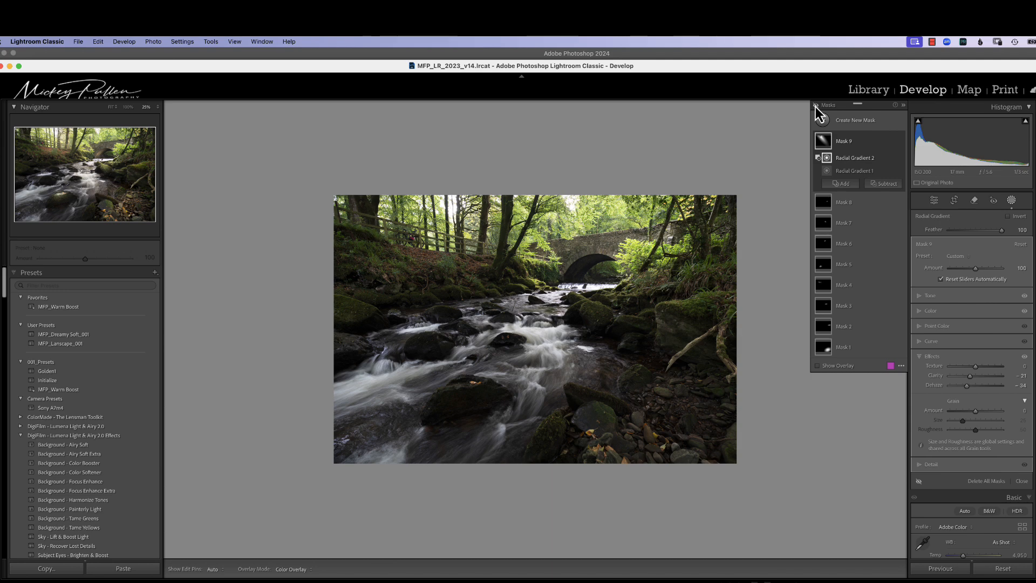
pyautogui.click(814, 105)
pyautogui.click(815, 107)
pyautogui.click(815, 107)
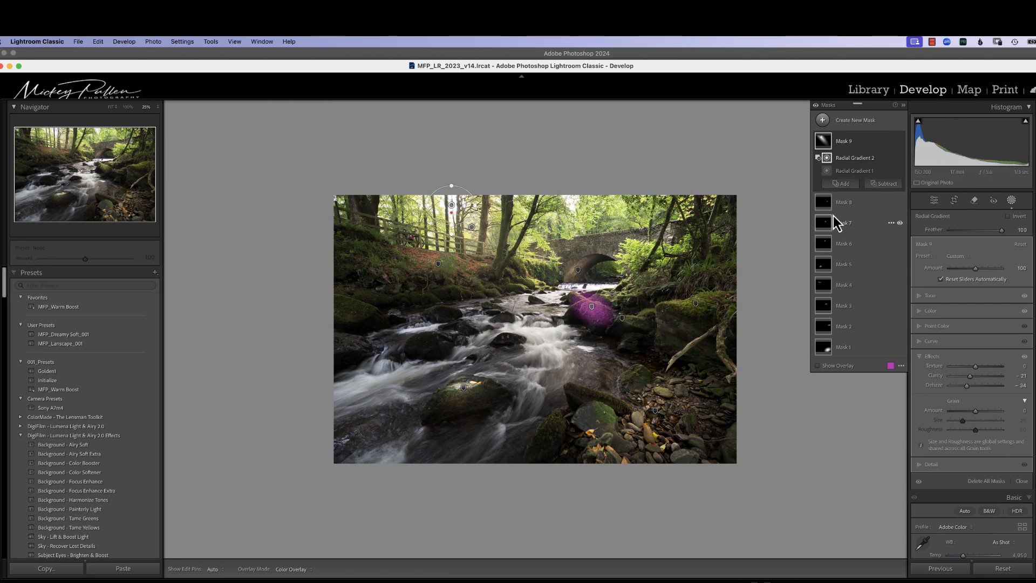
# Add a wide, flat radial gradient mask over the bright foliage above the bridge and set its Highlights to -92
pyautogui.click(822, 121)
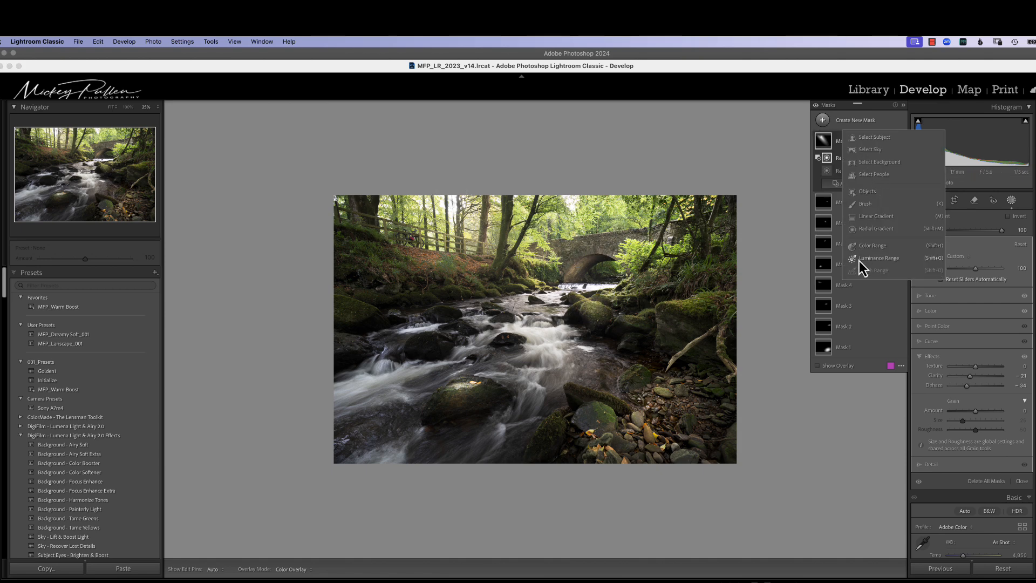
pyautogui.click(861, 232)
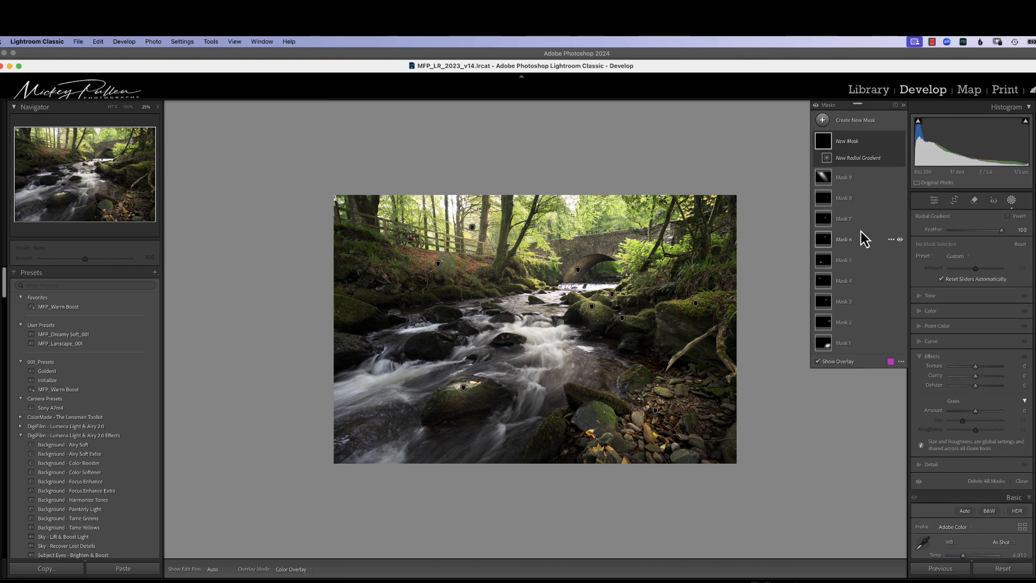
pyautogui.moveTo(551, 210); pyautogui.dragTo(649, 246)
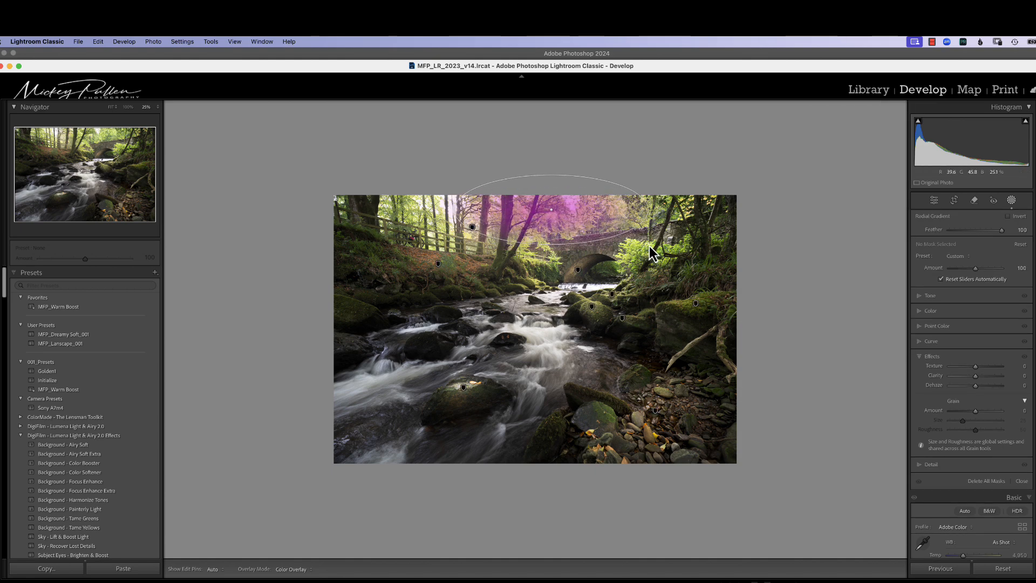
pyautogui.moveTo(551, 209); pyautogui.dragTo(585, 213)
pyautogui.click(930, 297)
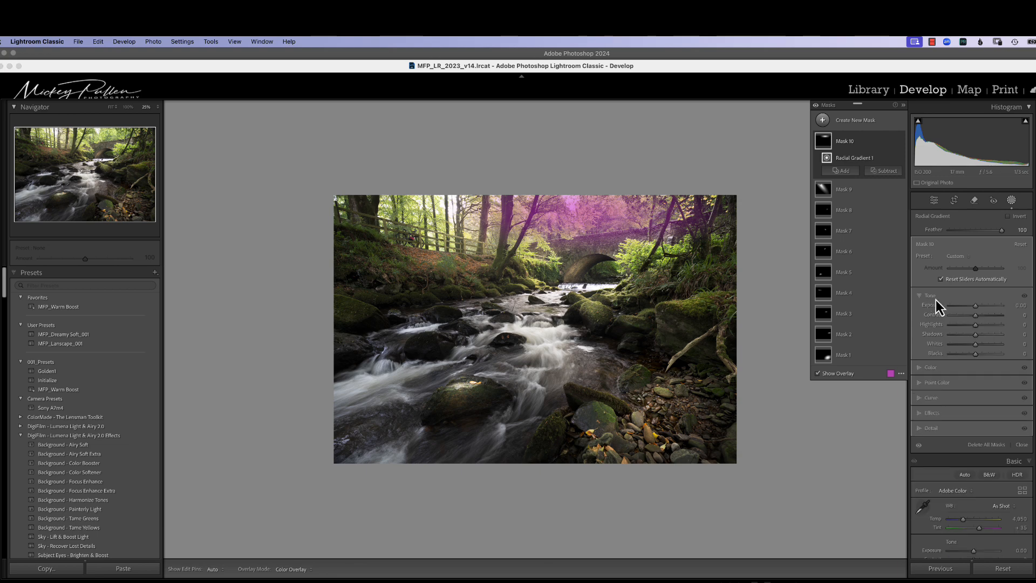
pyautogui.moveTo(974, 328); pyautogui.dragTo(952, 329)
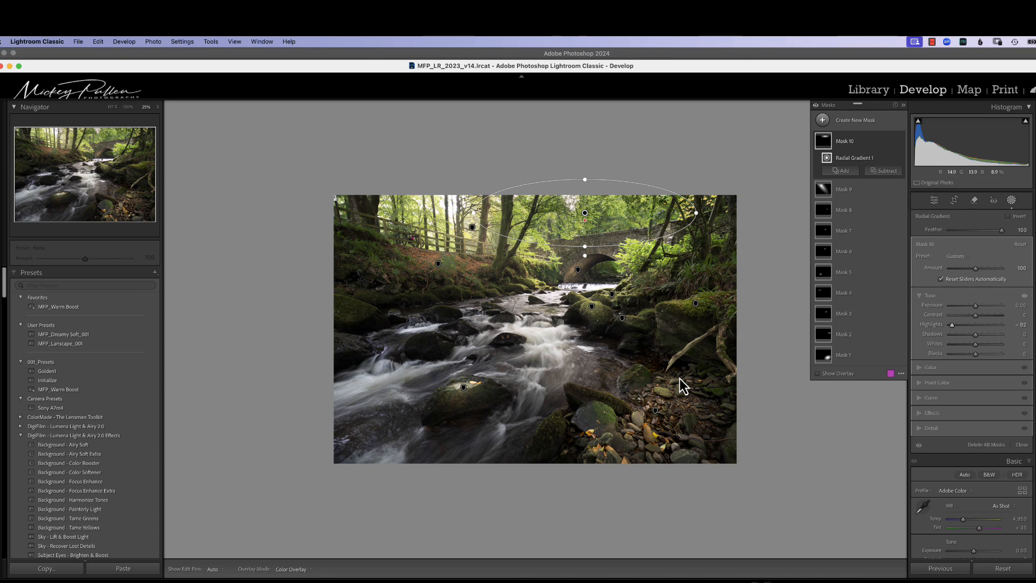
pyautogui.click(931, 42)
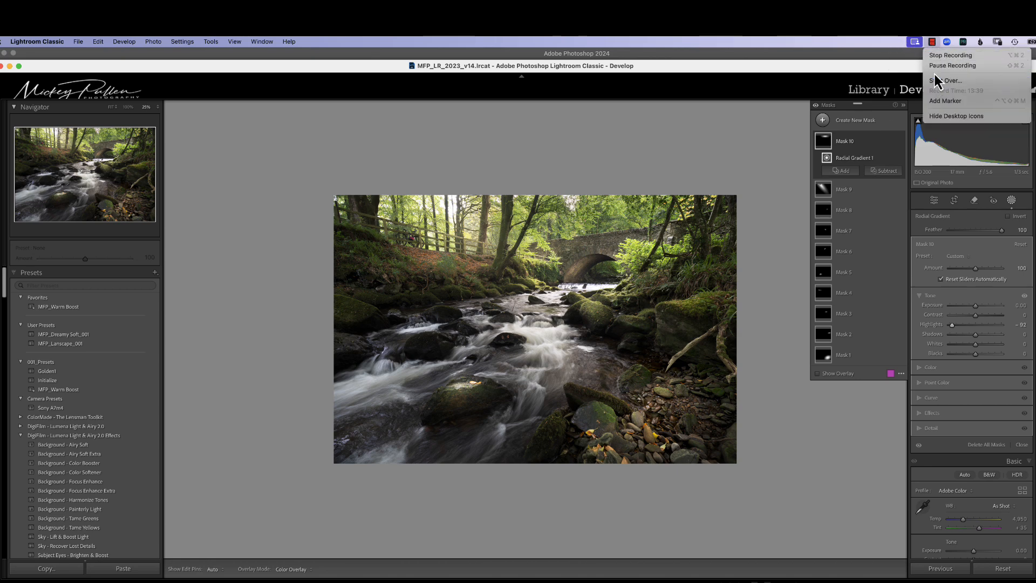